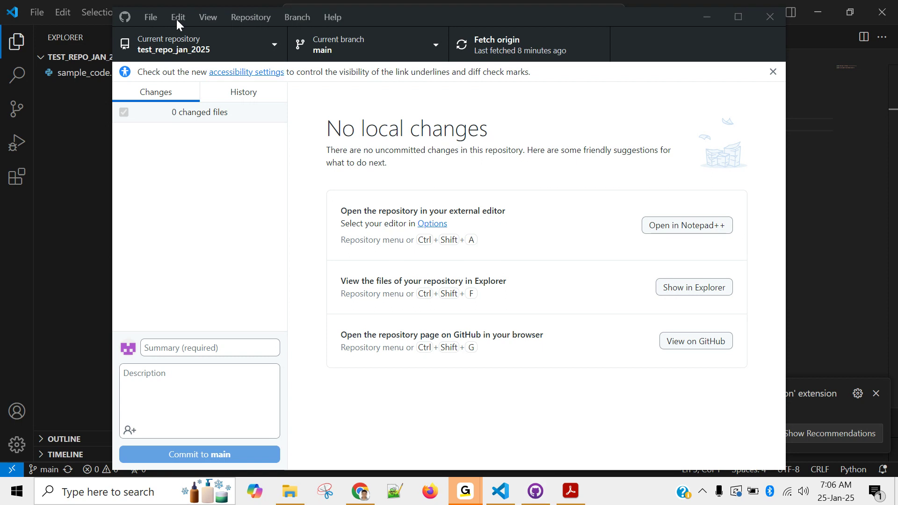
Step: Switch to Chrome, close the Classplus and Lambda alias tabs, and open github.com in a new tab
left_click(434, 43)
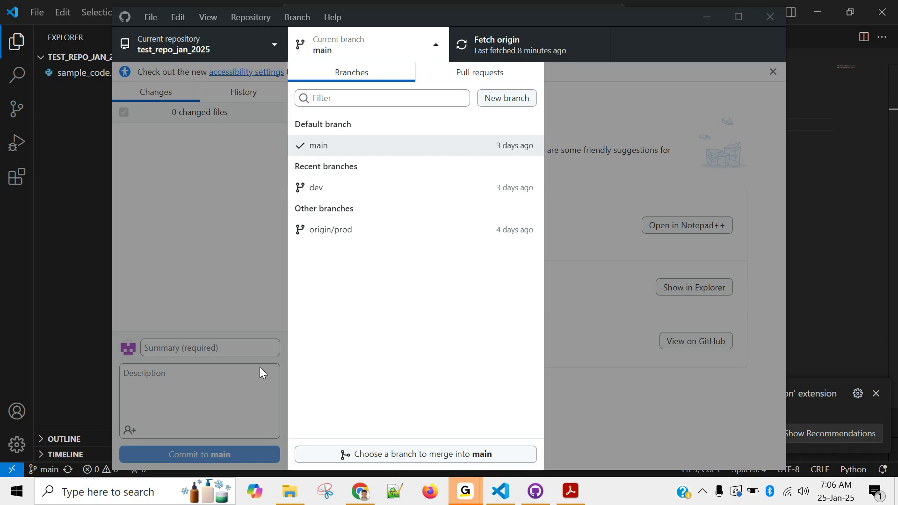
left_click(360, 490)
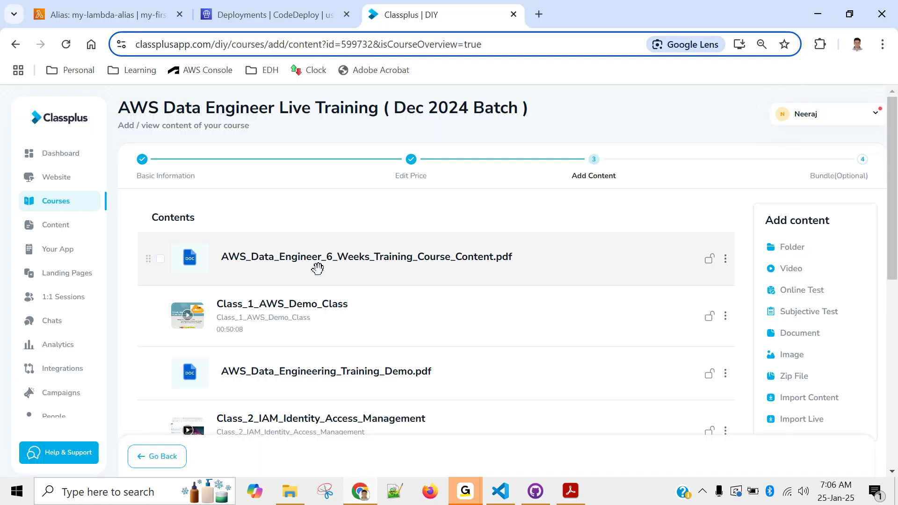
left_click(513, 14)
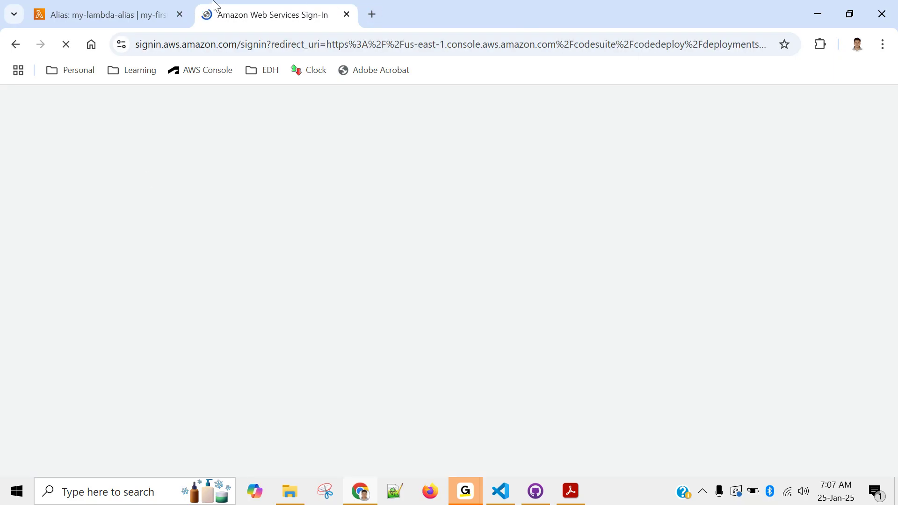
left_click(179, 15)
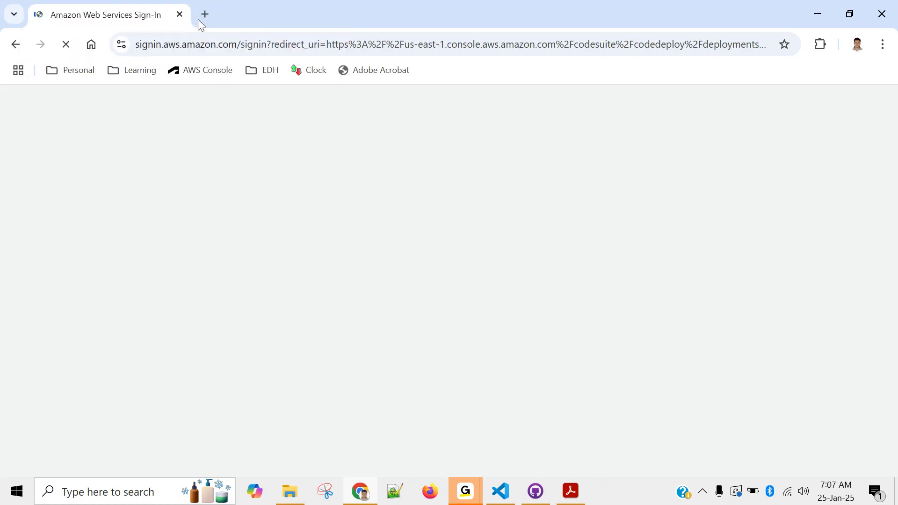
left_click(204, 15)
type("git")
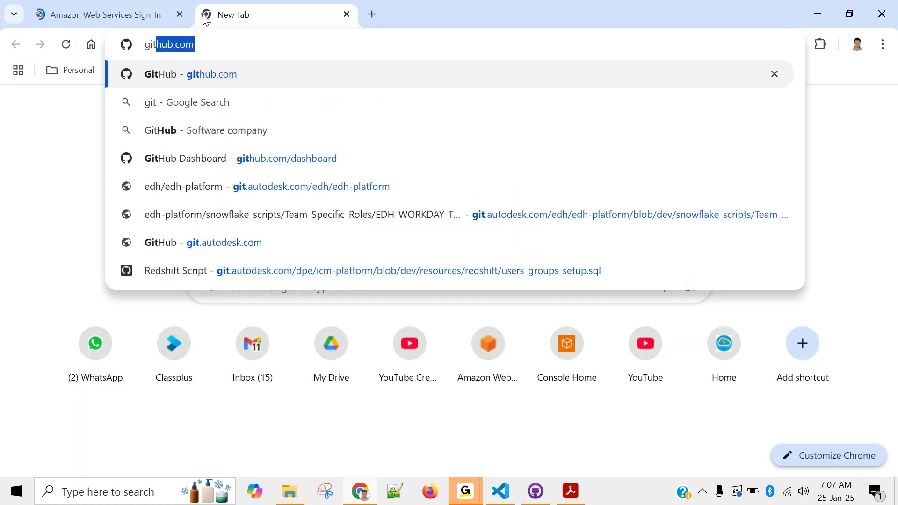
key("Return")
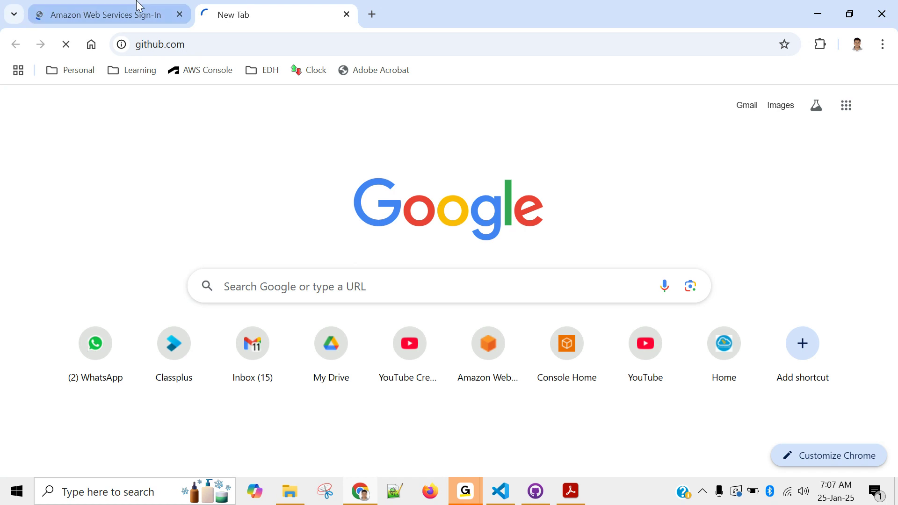
Step: Submit the root user email on the AWS sign-in page and complete the image security check
left_click(95, 6)
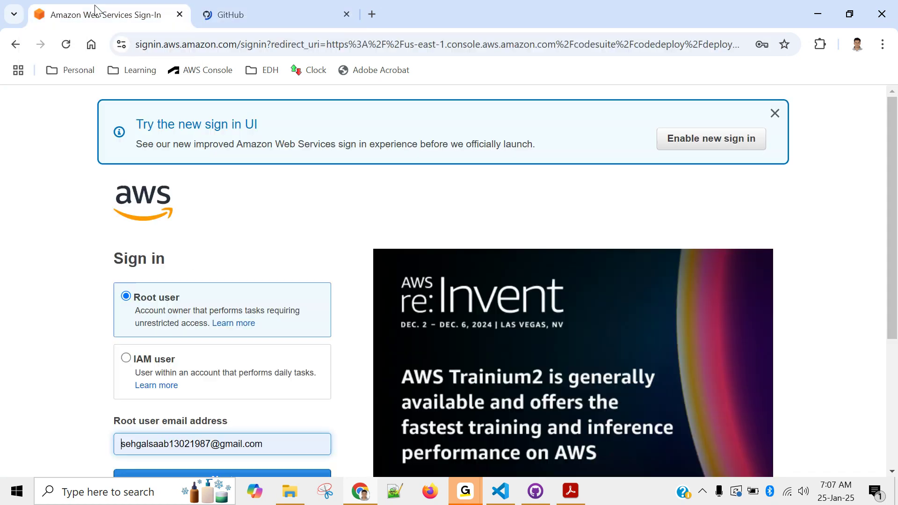
scroll(296, 226, "down", 2)
left_click(326, 375)
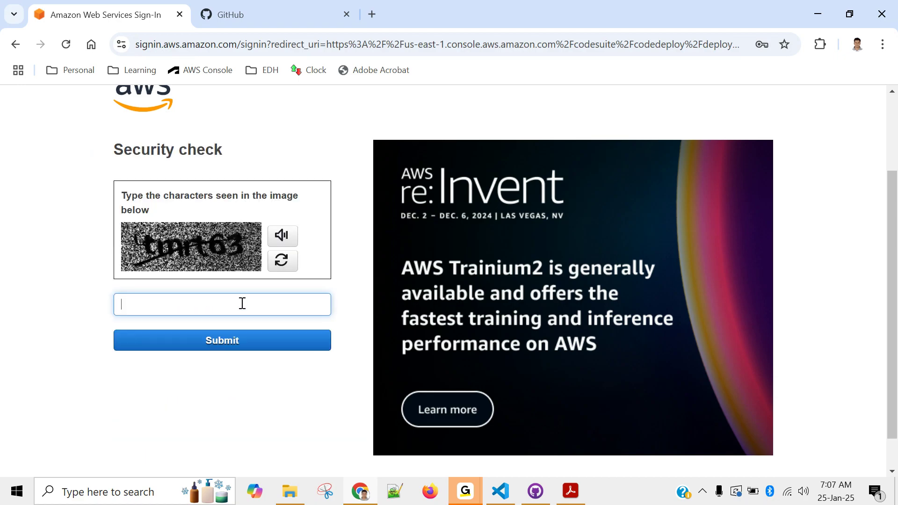
left_click(309, 349)
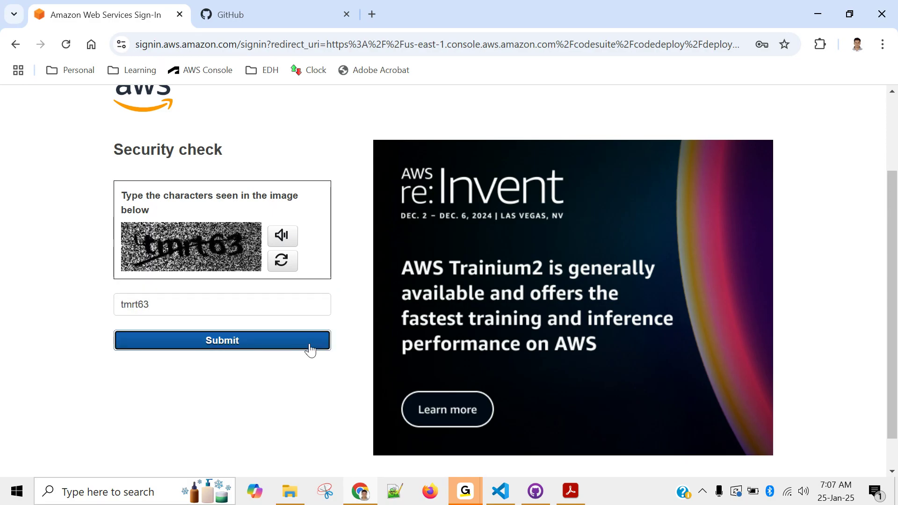
Step: Submit the root user password and enter the MFA code to finish signing in to AWS
left_click(321, 273)
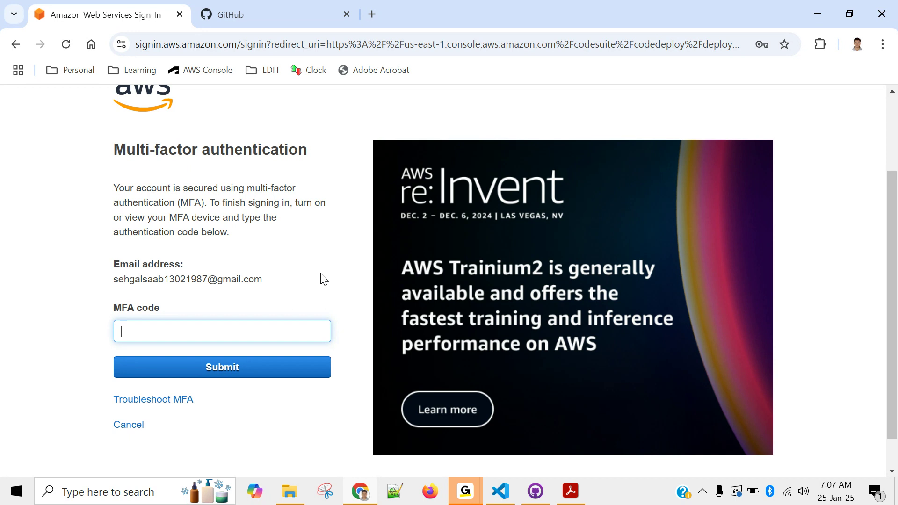
left_click(312, 372)
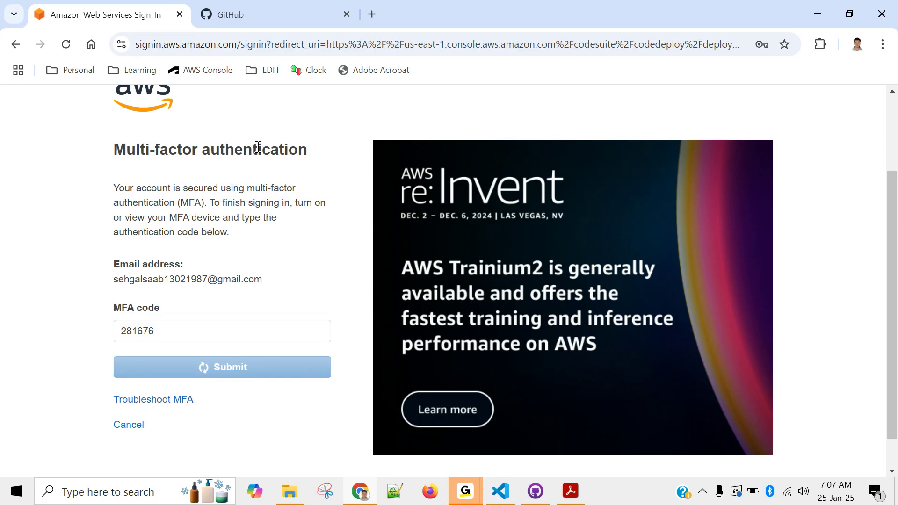
Step: Return to the GitHub dashboard and open the test_repo_jan_2025 repository
left_click(240, 5)
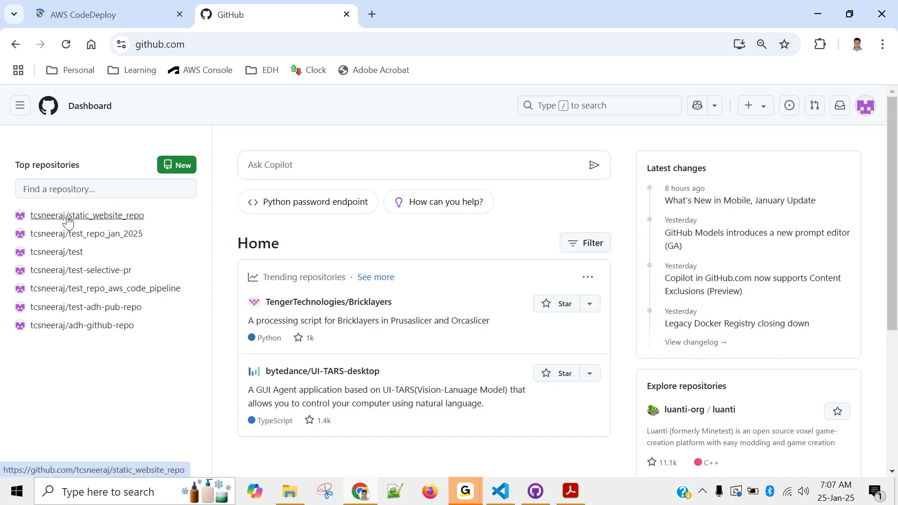
mouse_move(70, 221)
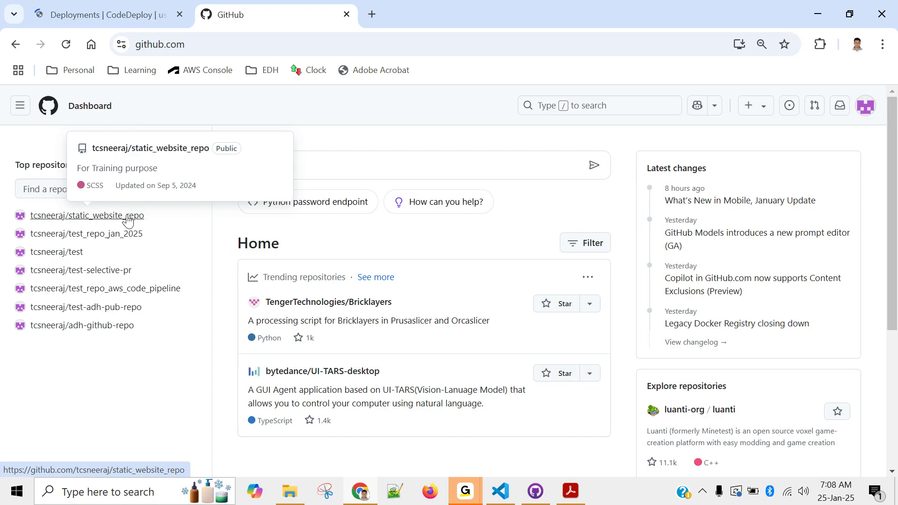
left_click(93, 237)
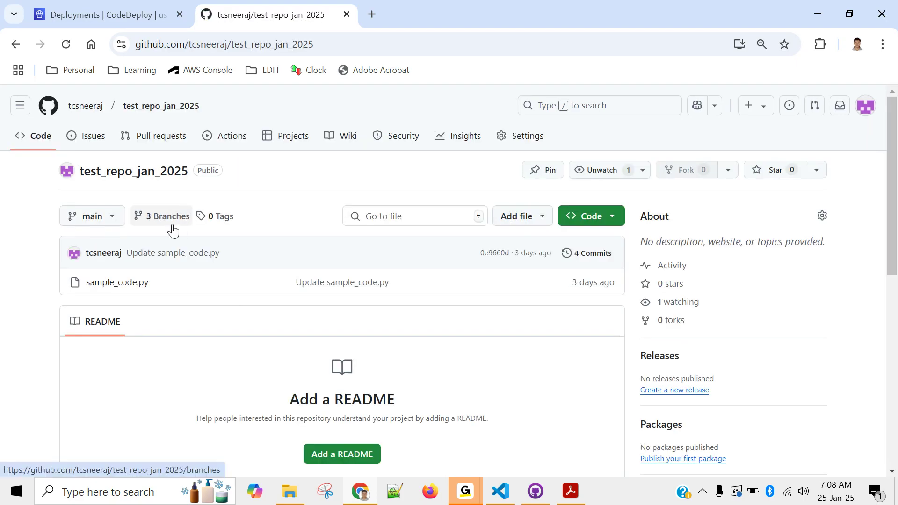
Step: Create a branch named static_website from main in the test_repo_jan_2025 repository
left_click(113, 217)
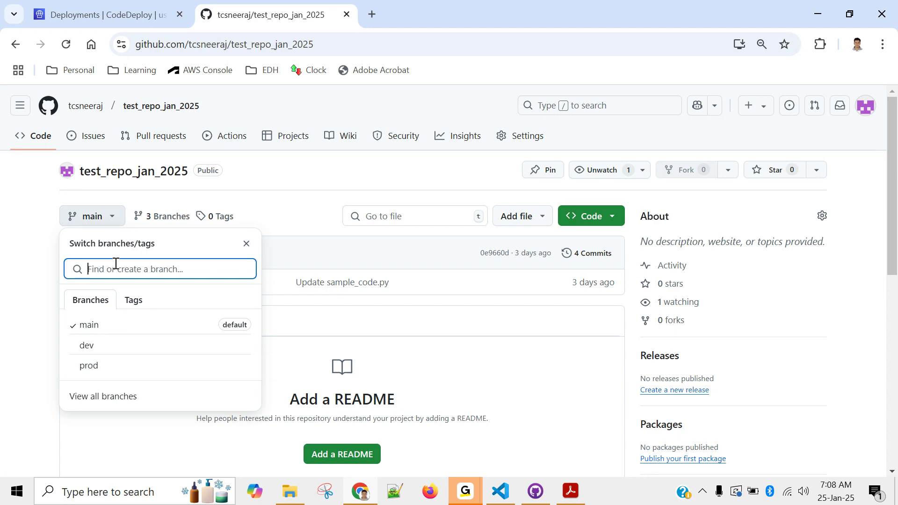
type("stati")
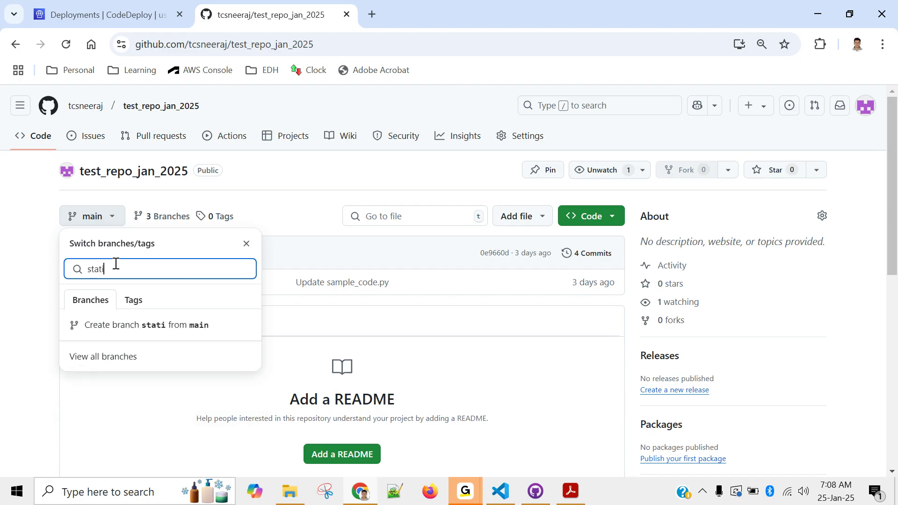
type("c_website")
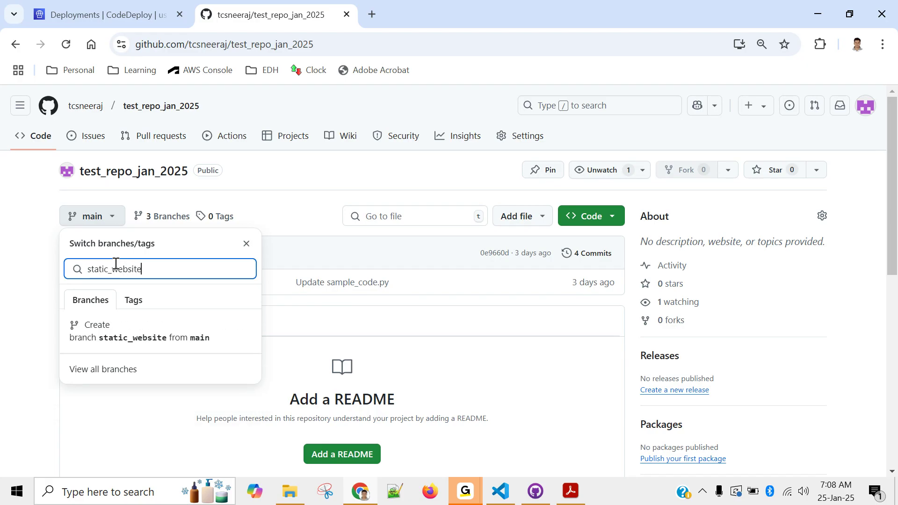
left_click(125, 344)
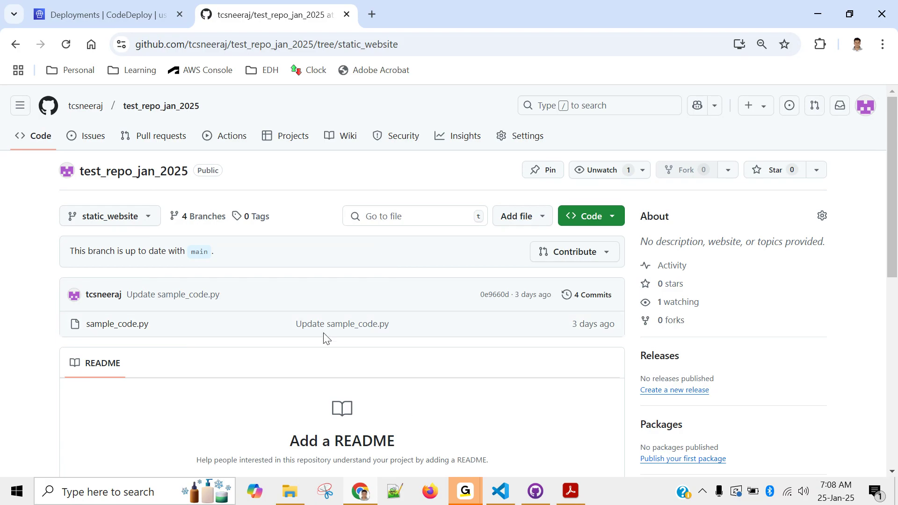
left_click(538, 219)
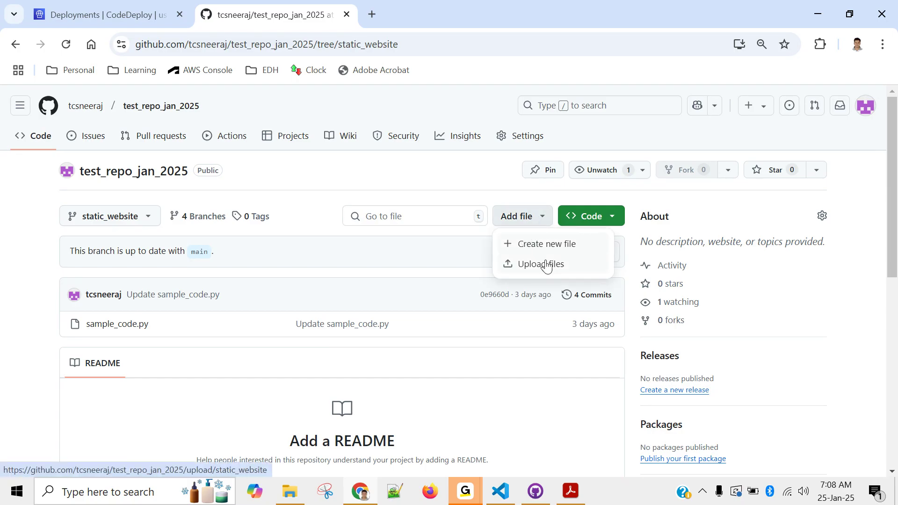
left_click(313, 195)
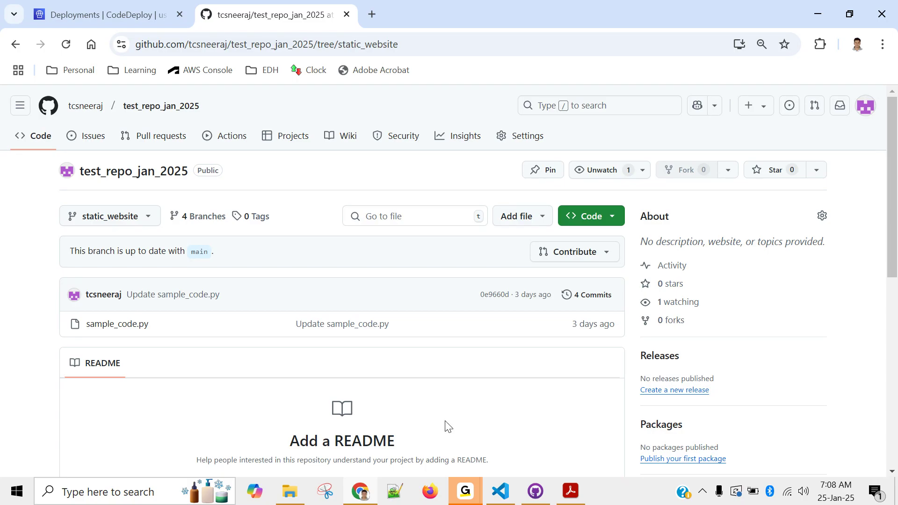
Step: Switch to GitHub Desktop, fetch origin, and check out the static_website branch
mouse_move(535, 503)
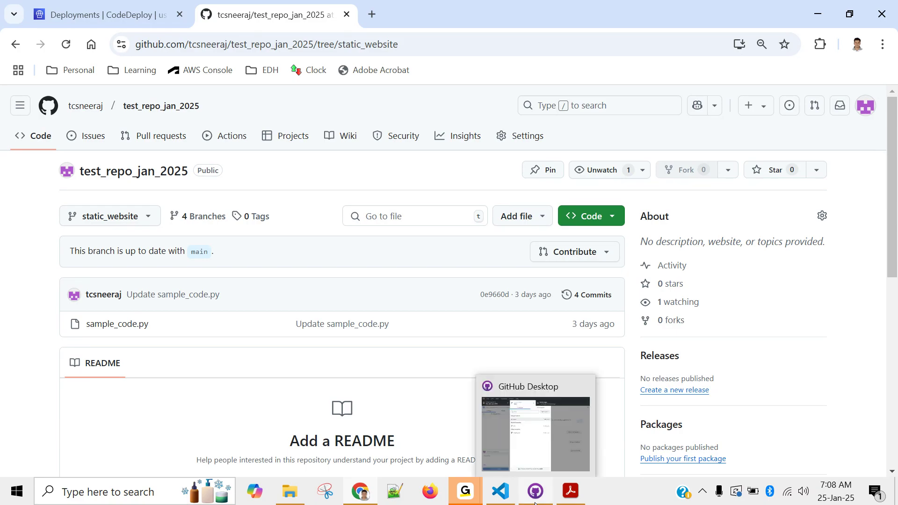
left_click(542, 497)
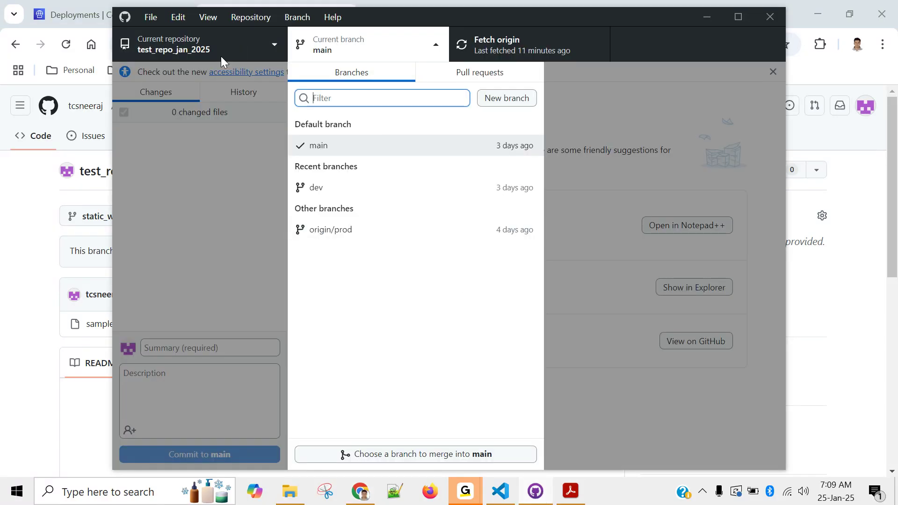
left_click(497, 40)
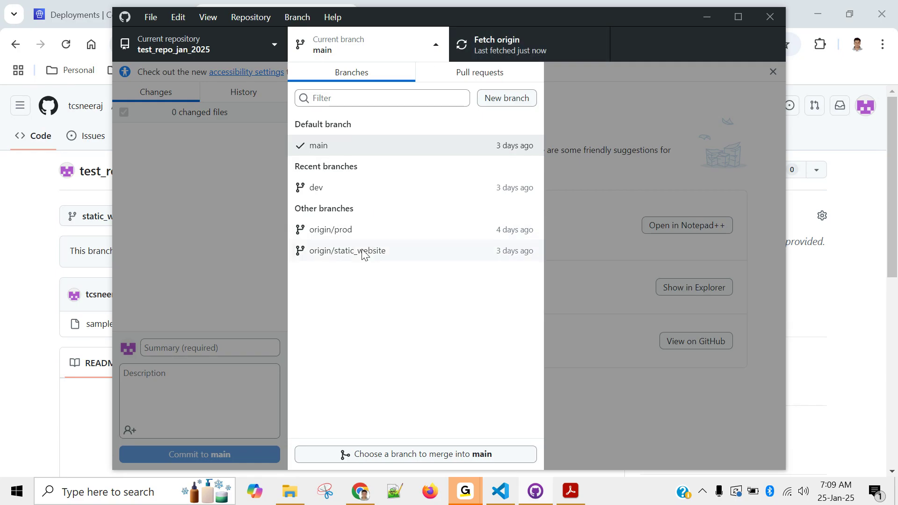
left_click(402, 254)
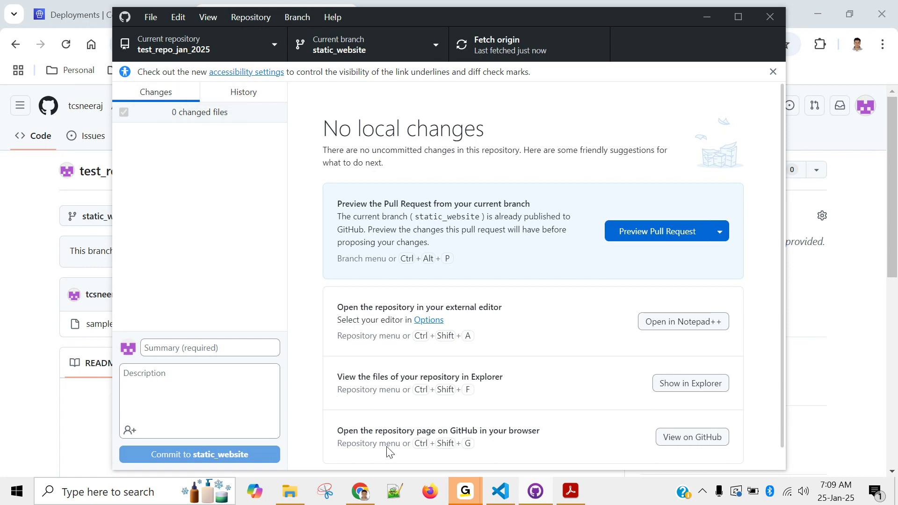
Step: Switch to Visual Studio Code and delete sample_code.py from the static_website branch
left_click(500, 491)
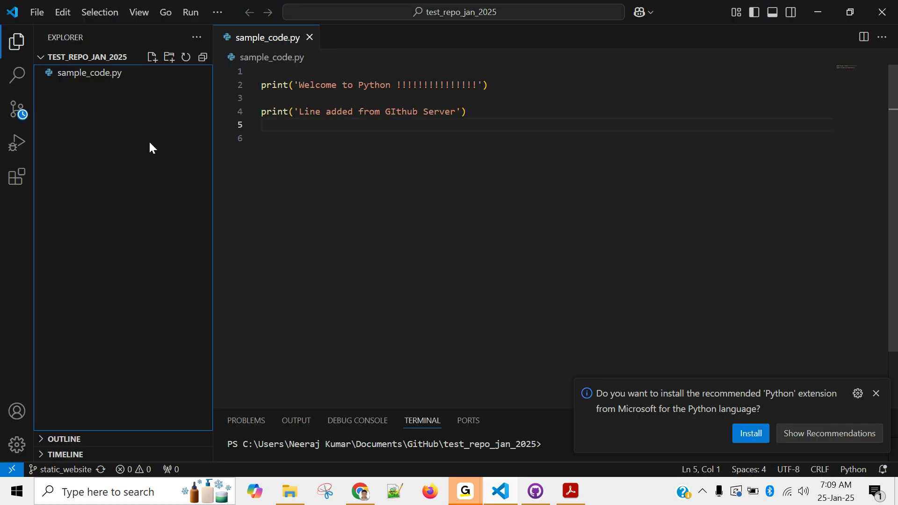
right_click(95, 73)
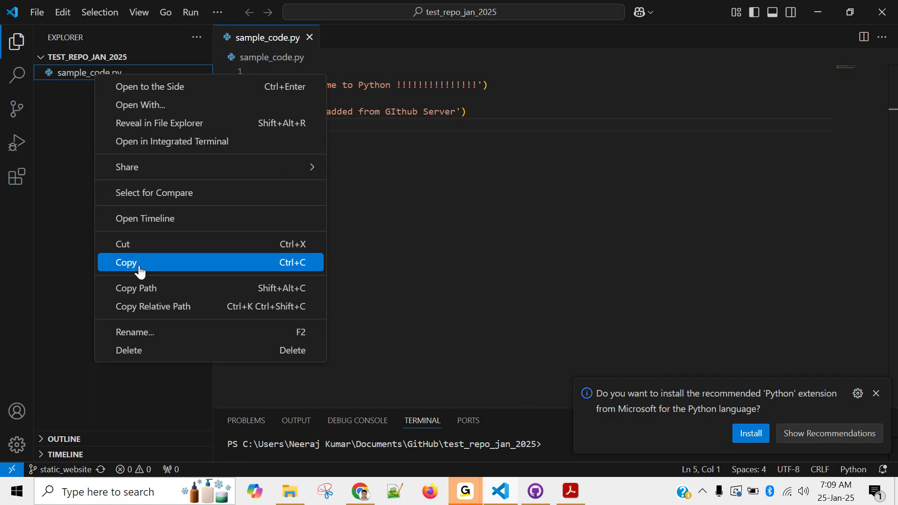
left_click(153, 354)
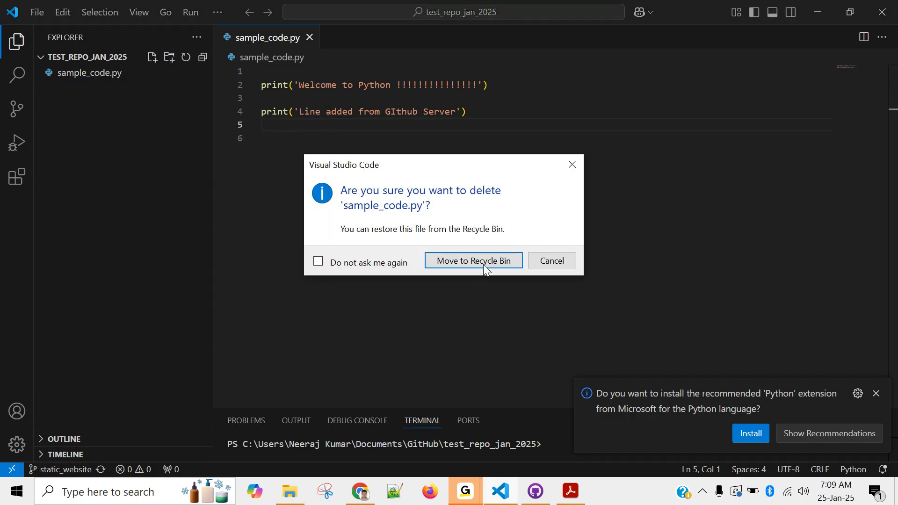
left_click(472, 257)
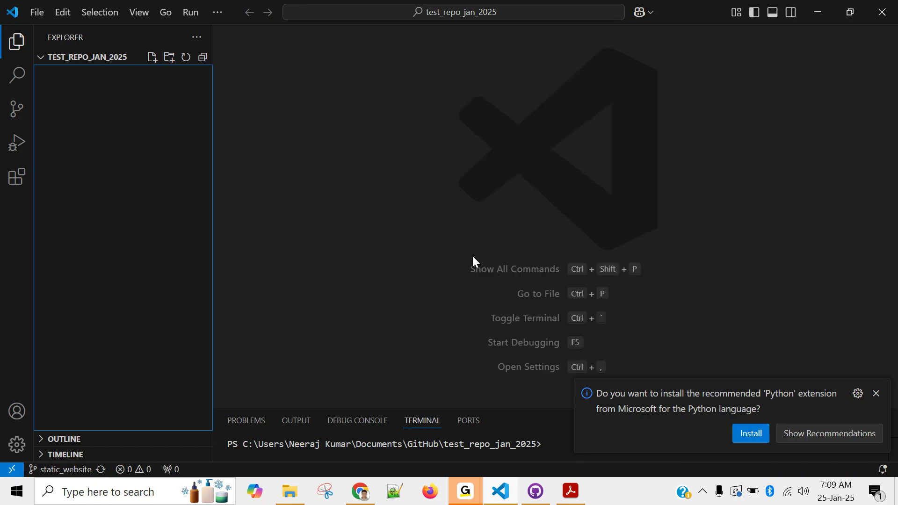
Step: Switch to File Explorer and open the Static_Website_HTML_Code folder in Downloads
left_click(290, 500)
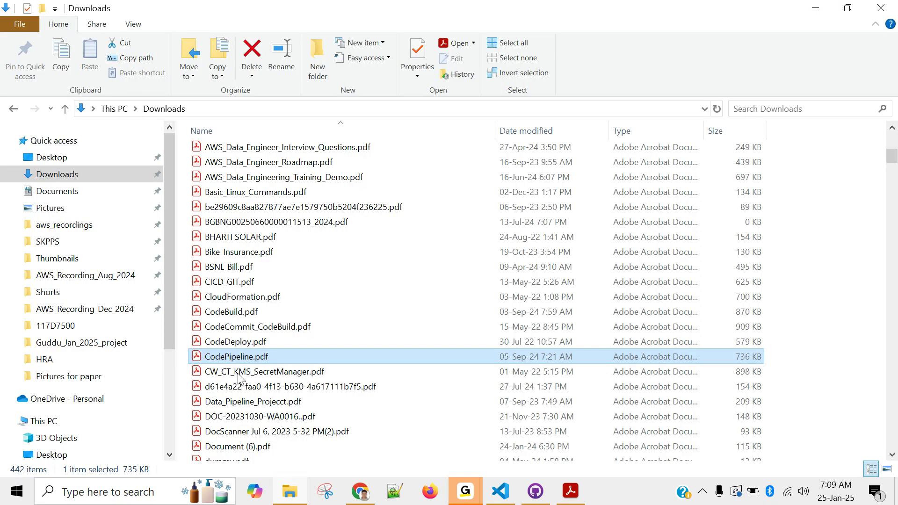
scroll(305, 378, "down", 5)
scroll(305, 378, "down", 18)
scroll(305, 378, "down", 10)
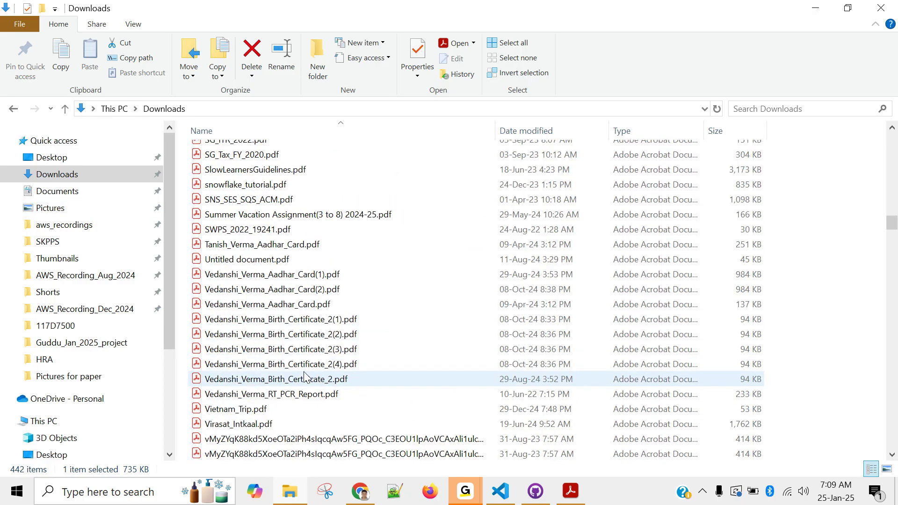
scroll(305, 377, "down", 5)
scroll(305, 378, "down", 12)
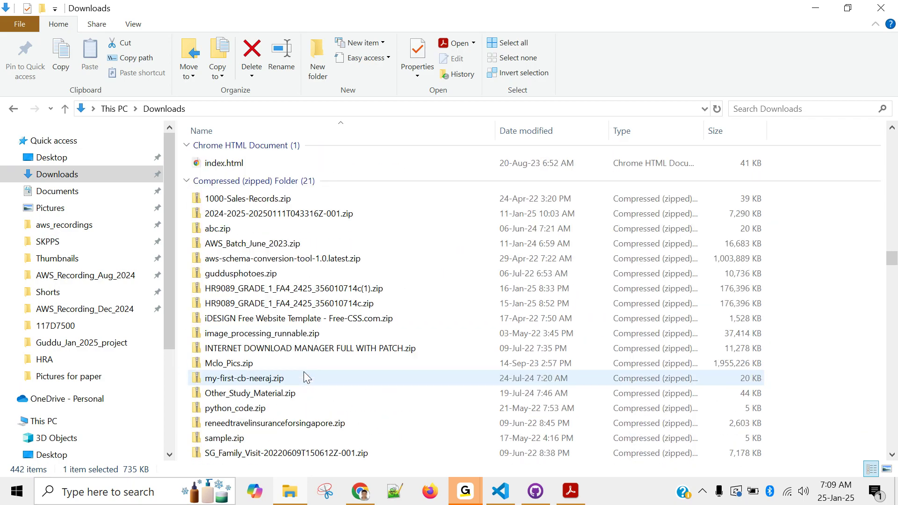
scroll(305, 378, "down", 7)
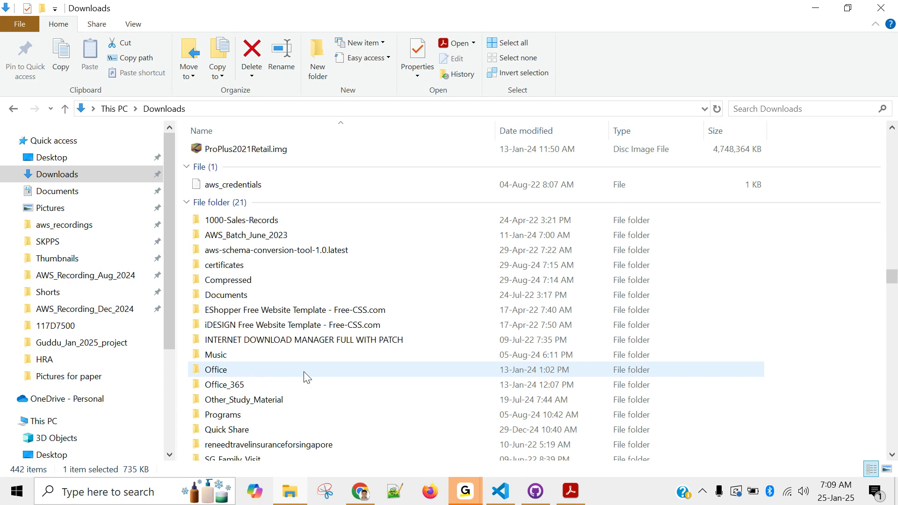
scroll(305, 378, "down", 1)
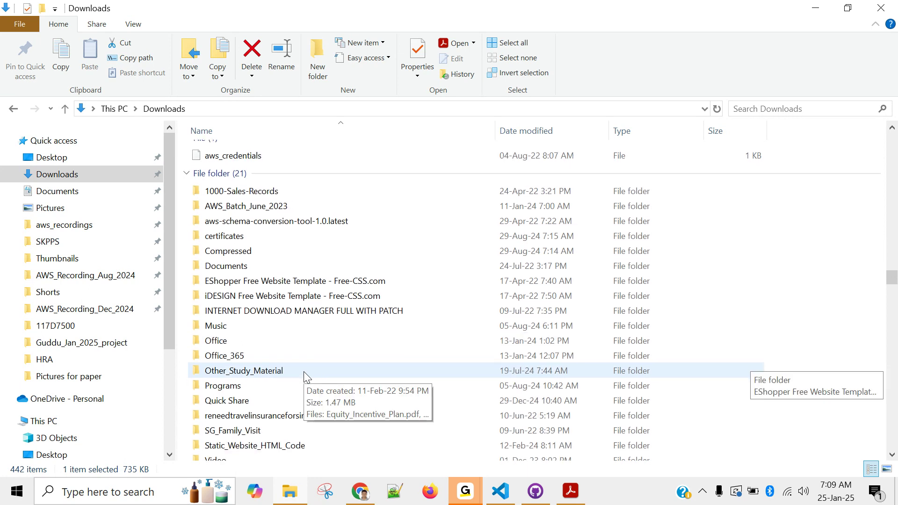
scroll(303, 378, "down", 2)
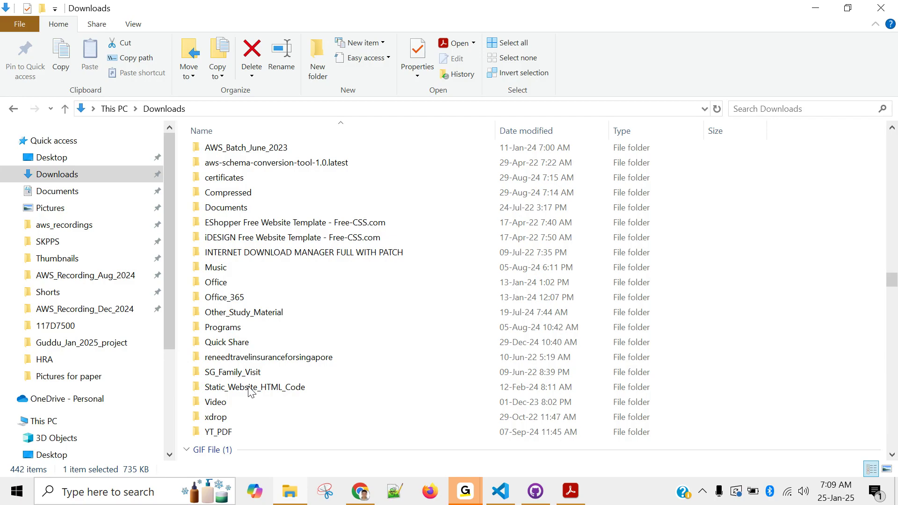
double_click(361, 388)
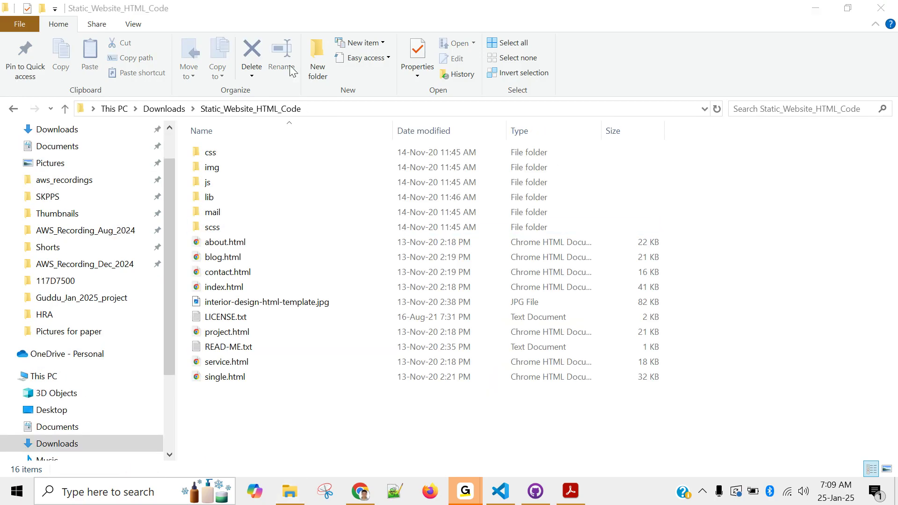
Step: Copy all the contents of Static_Website_HTML_Code into the Documents > GitHub > test_repo_jan_2025 folder, using Explorer to paste
left_click(680, 431)
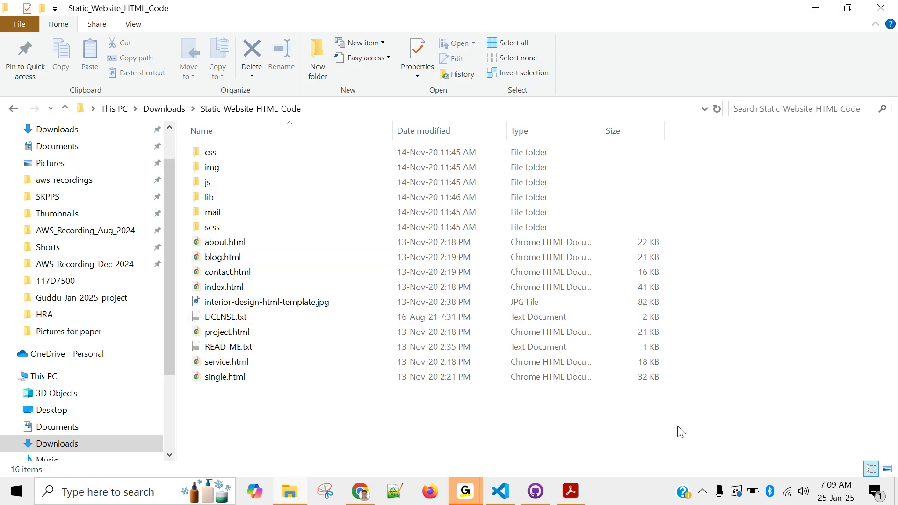
key("ctrl+a")
key("ctrl+c")
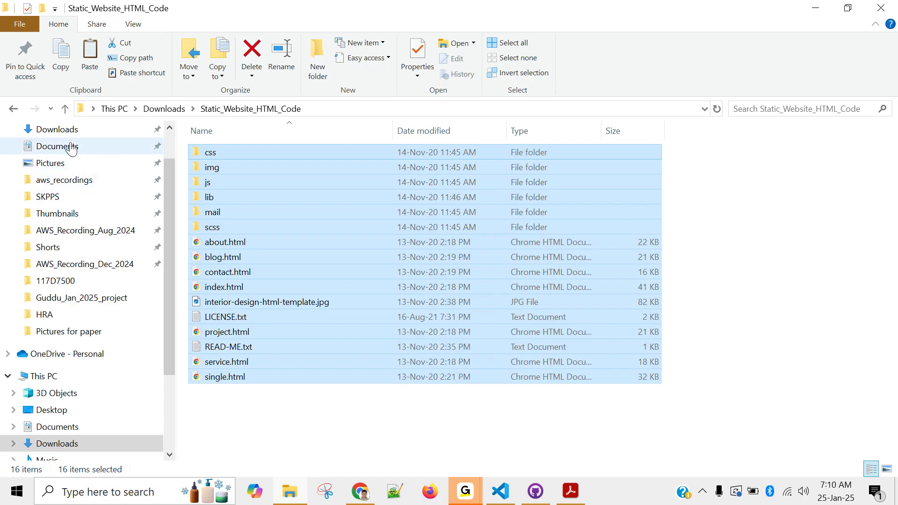
left_click(57, 146)
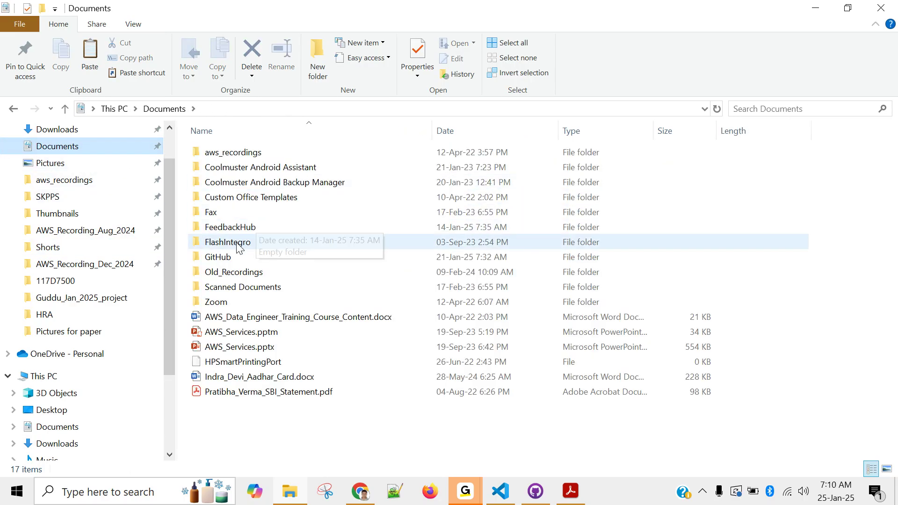
double_click(226, 257)
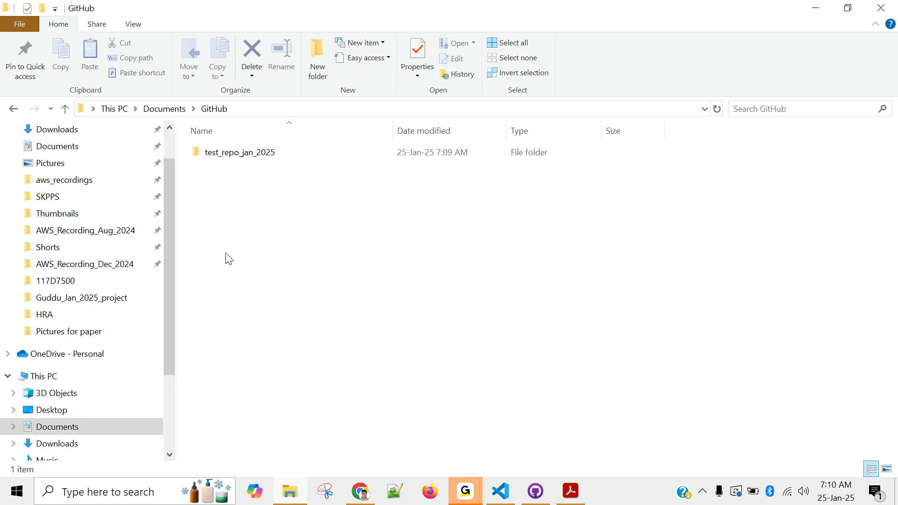
double_click(242, 154)
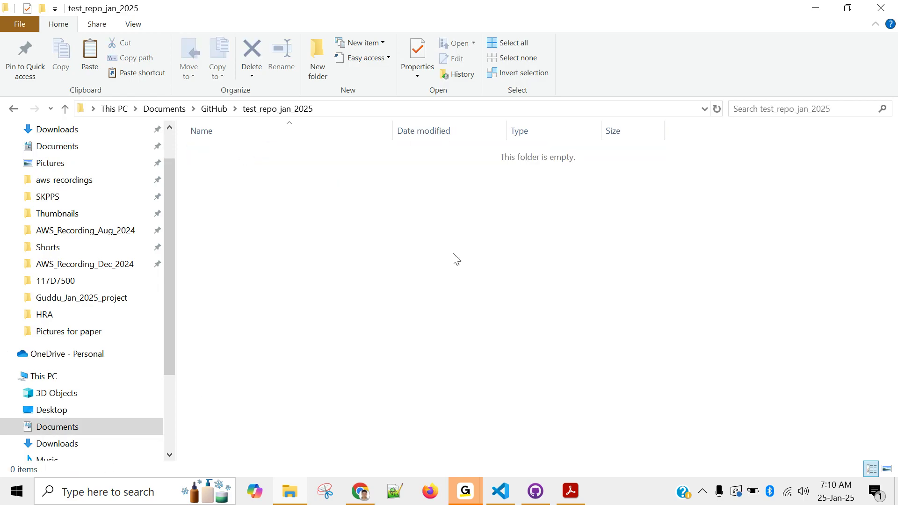
key("ctrl+v")
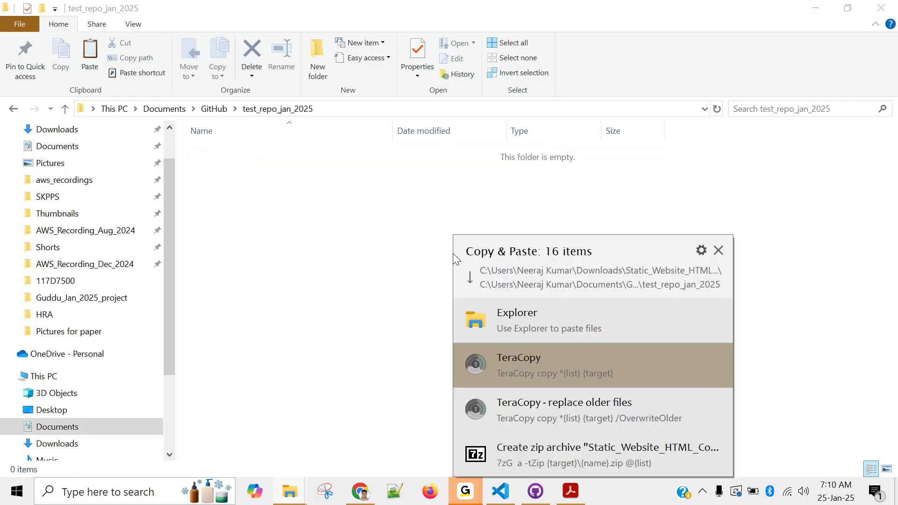
left_click(536, 310)
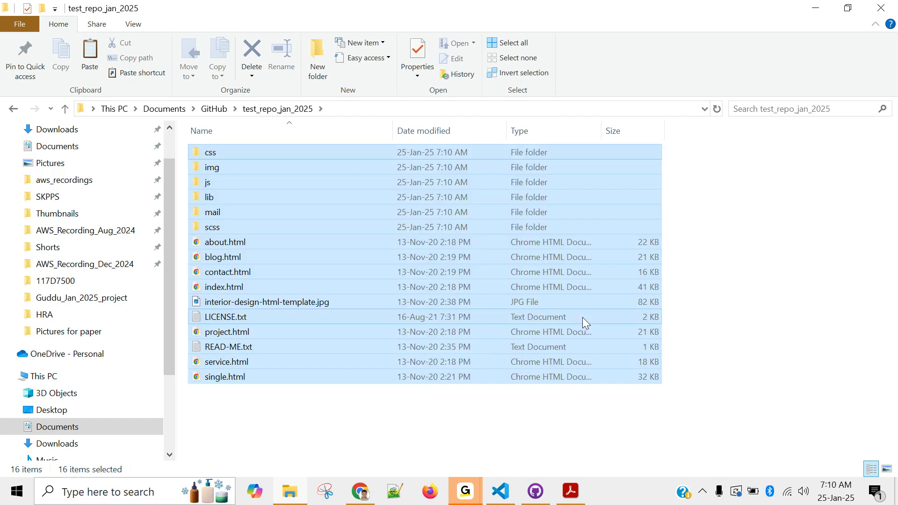
left_click(741, 298)
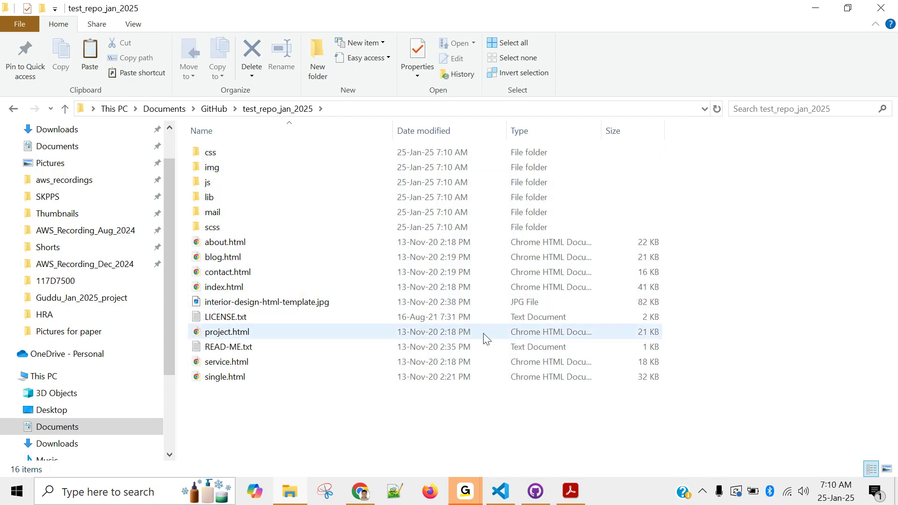
Step: Switch to GitHub Desktop and examine the list of changed files on the static_website branch
left_click(538, 493)
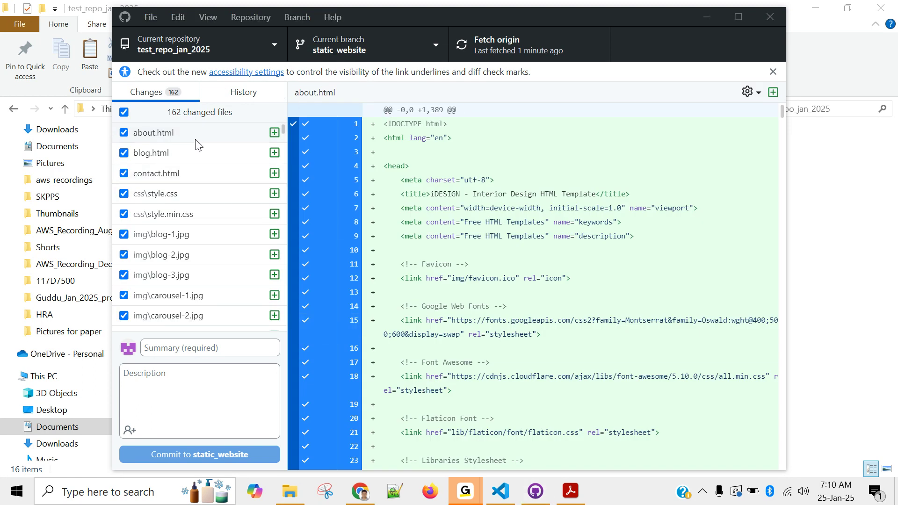
scroll(216, 213, "down", 1)
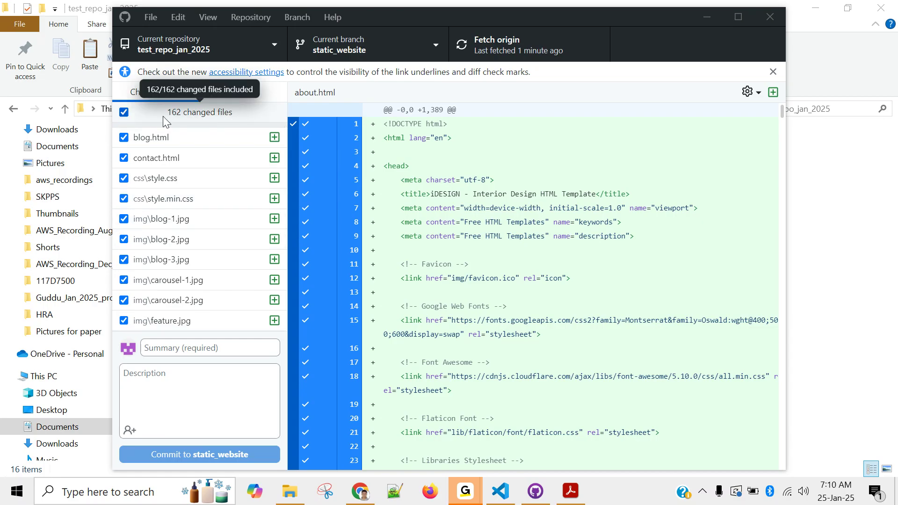
scroll(227, 215, "up", 1)
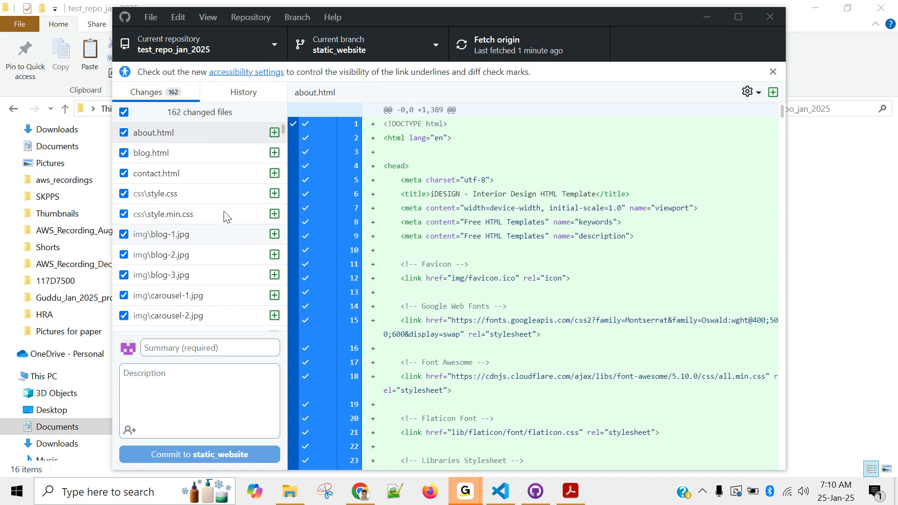
scroll(227, 215, "down", 10)
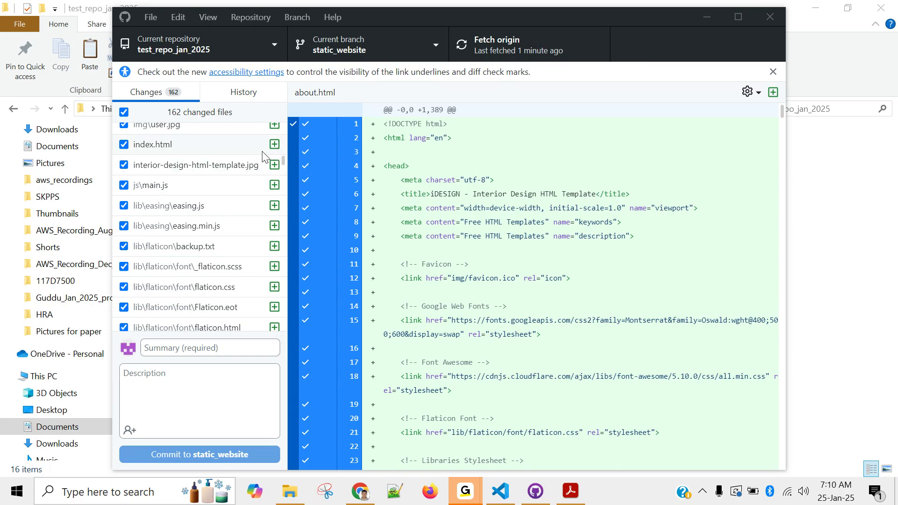
scroll(243, 238, "up", 4)
scroll(243, 241, "up", 5)
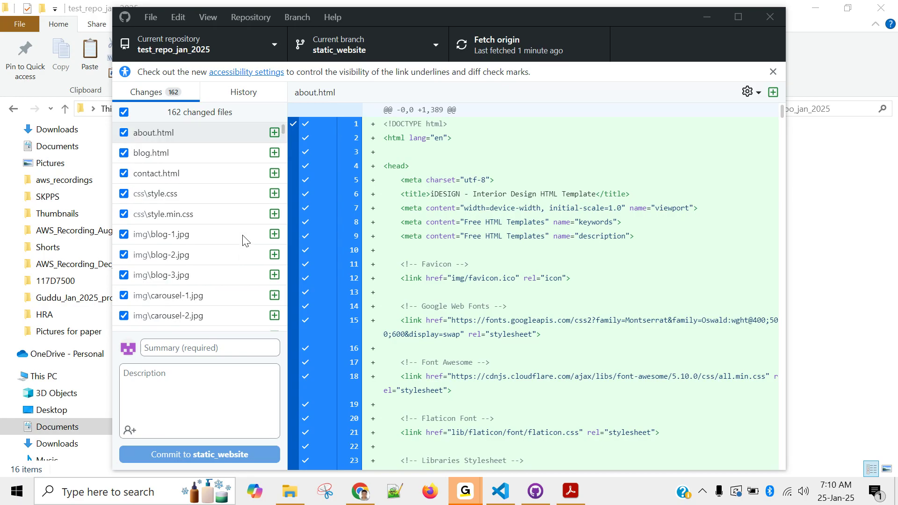
scroll(243, 240, "down", 20)
scroll(243, 239, "up", 3)
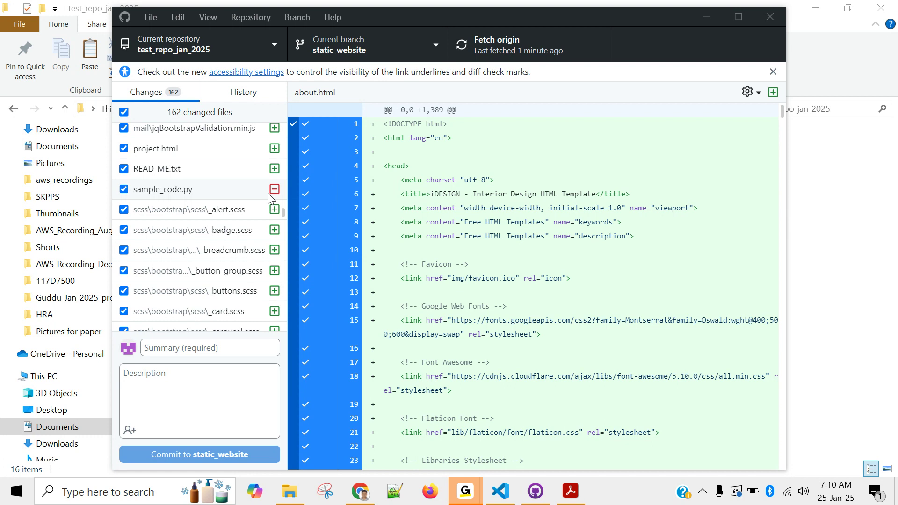
Step: Commit the changes to static_website with the summary "Pushing static website code" and push the commit to origin
left_click(191, 346)
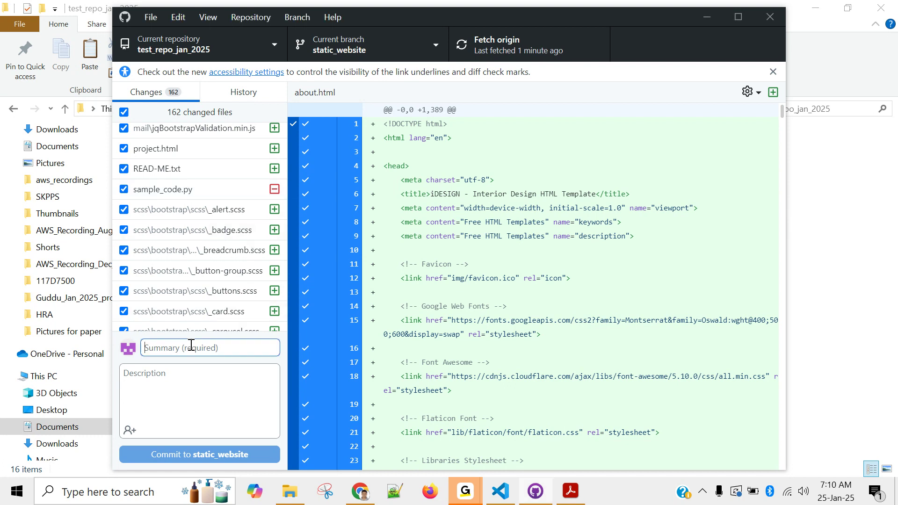
type("Pu")
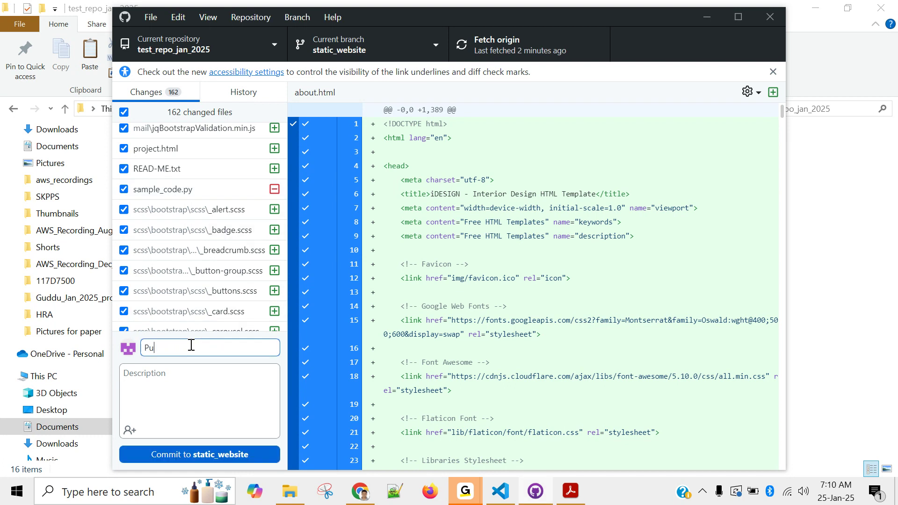
type("shing static website code")
left_click(198, 455)
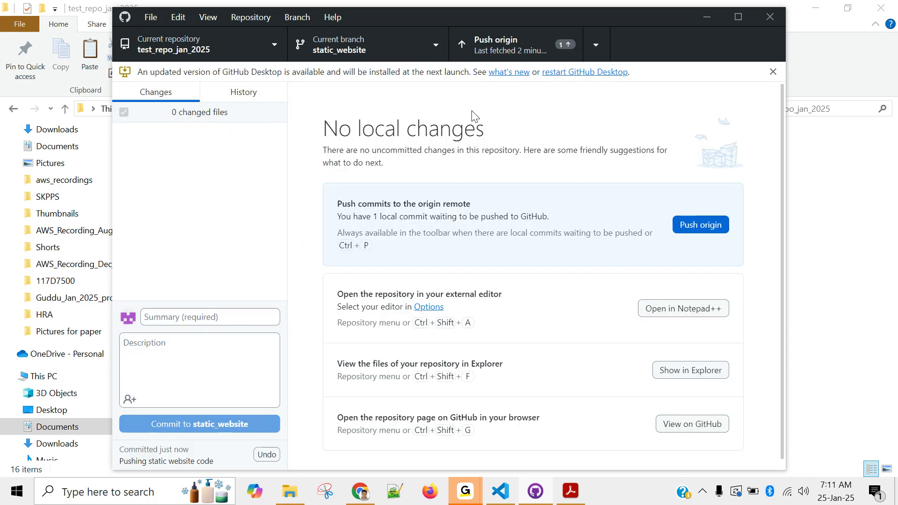
left_click(566, 43)
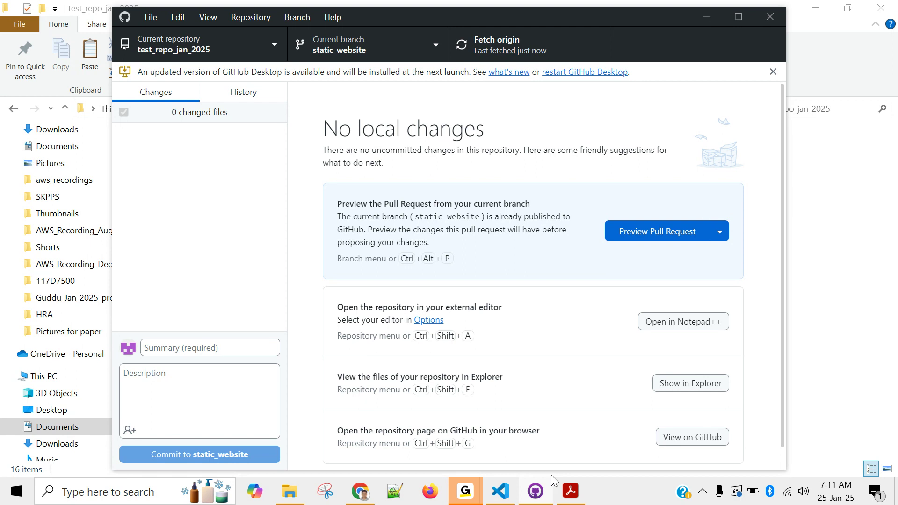
Step: Switch to Adobe Acrobat and view the "Create a CodePipeline" slide of CodePipeline.pdf in full screen
left_click(570, 491)
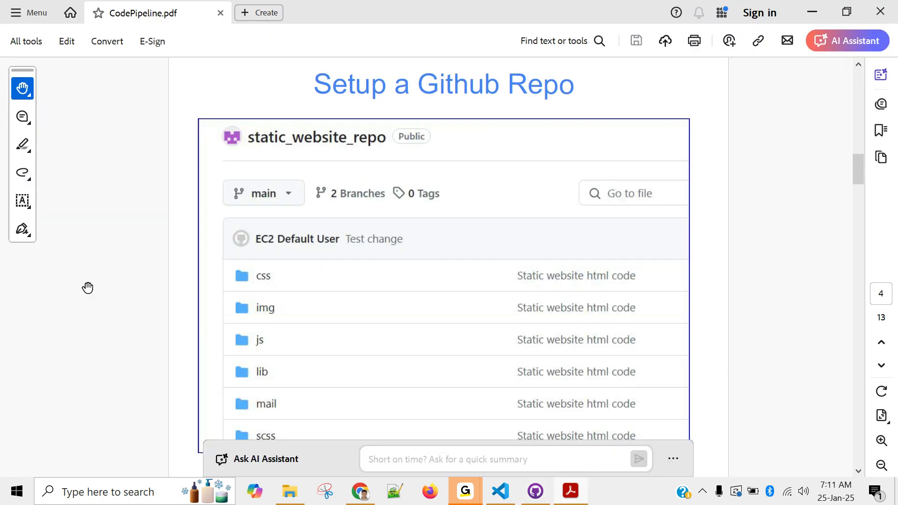
key("ctrl+l")
key("Right")
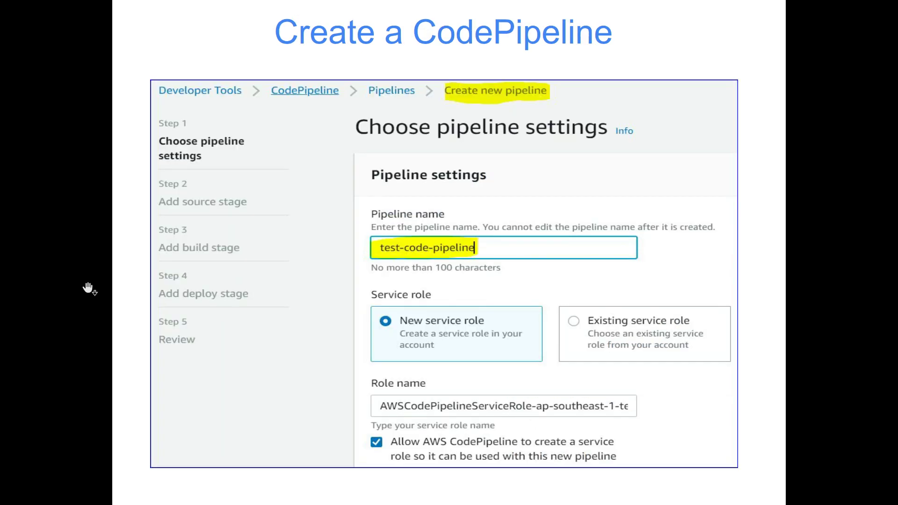
key("Escape")
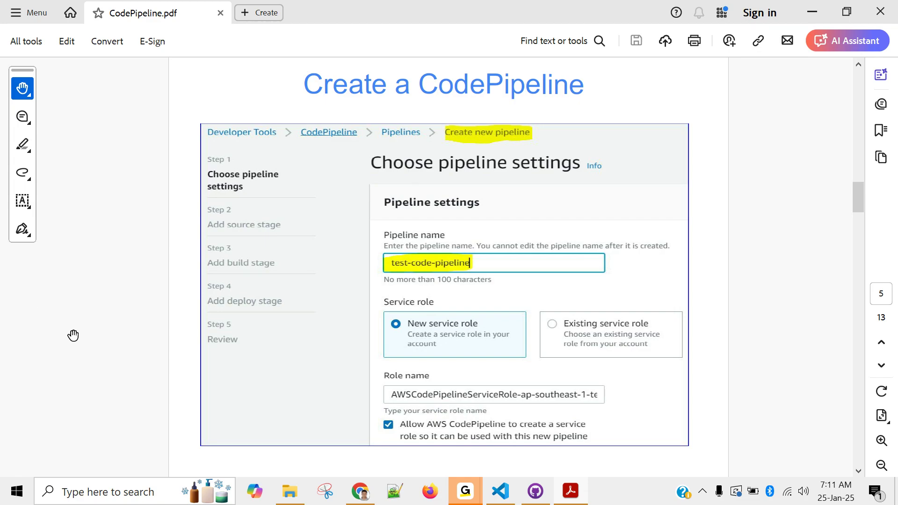
Step: Switch to Chrome and go from the AWS CodeDeploy console to the CodePipeline pipelines page
left_click(360, 491)
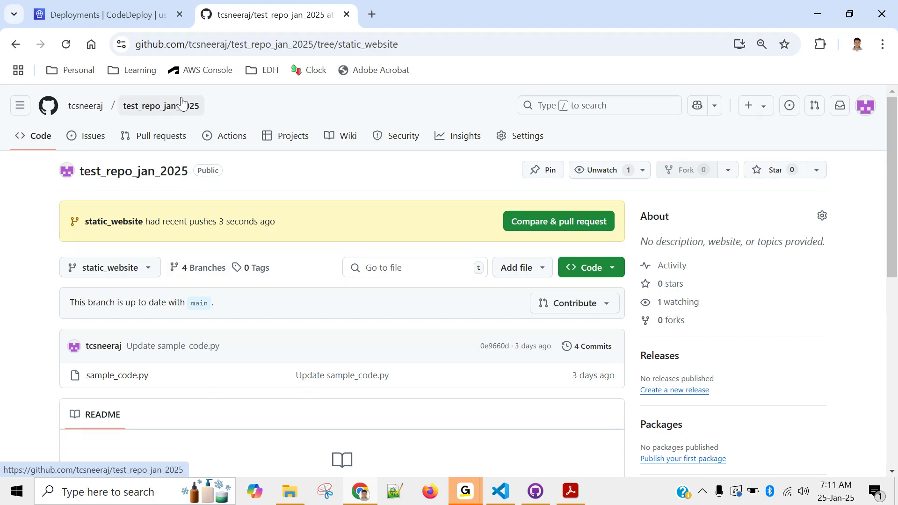
left_click(69, 15)
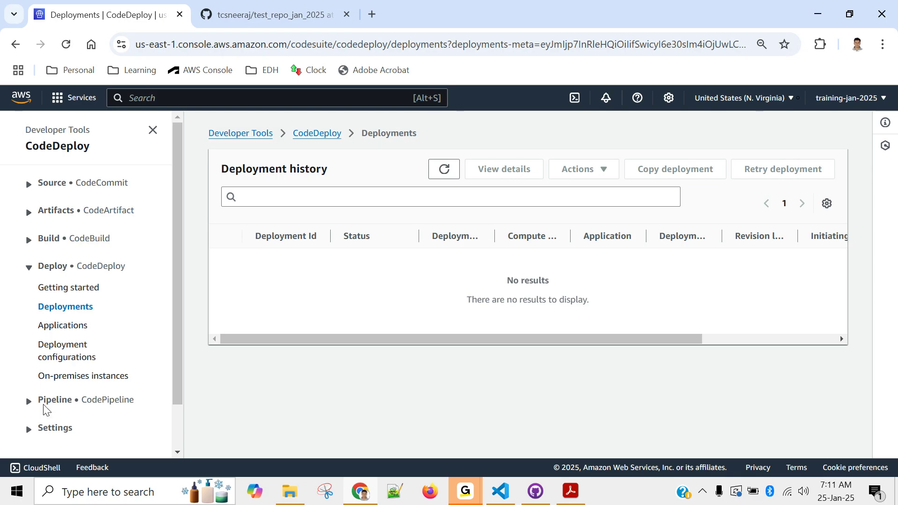
left_click(30, 268)
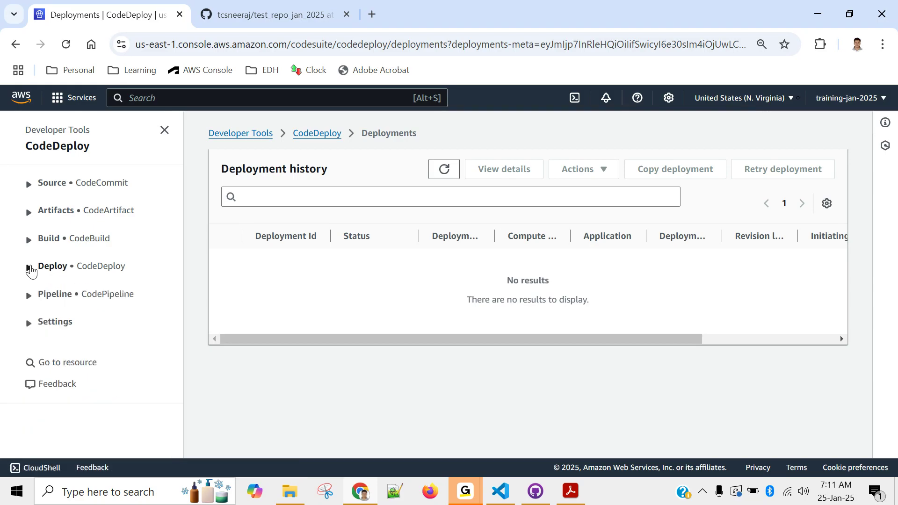
left_click(59, 295)
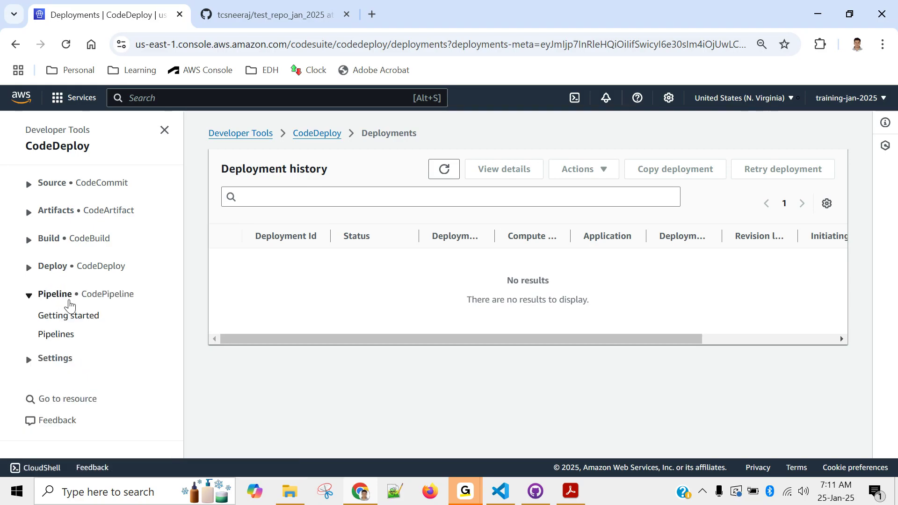
left_click(73, 317)
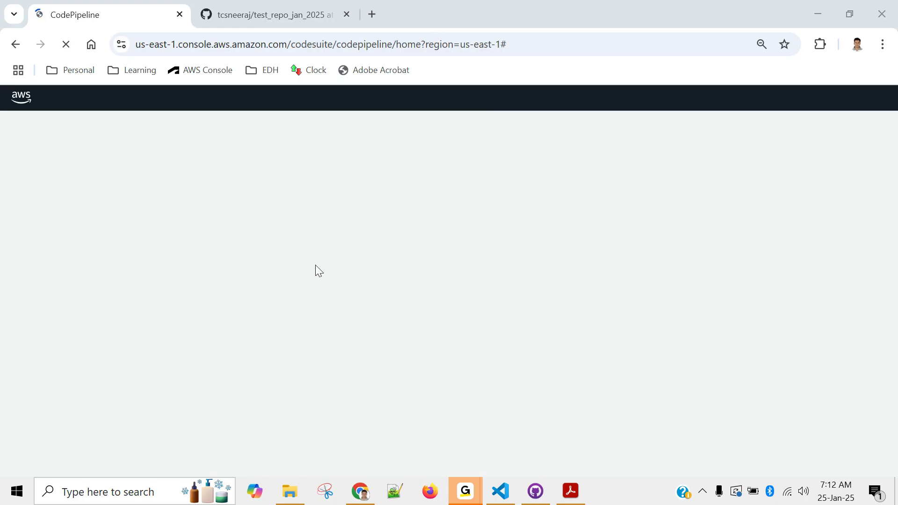
Step: Duplicate the CodePipeline browser tab and open the IAM service in the duplicate
right_click(103, 17)
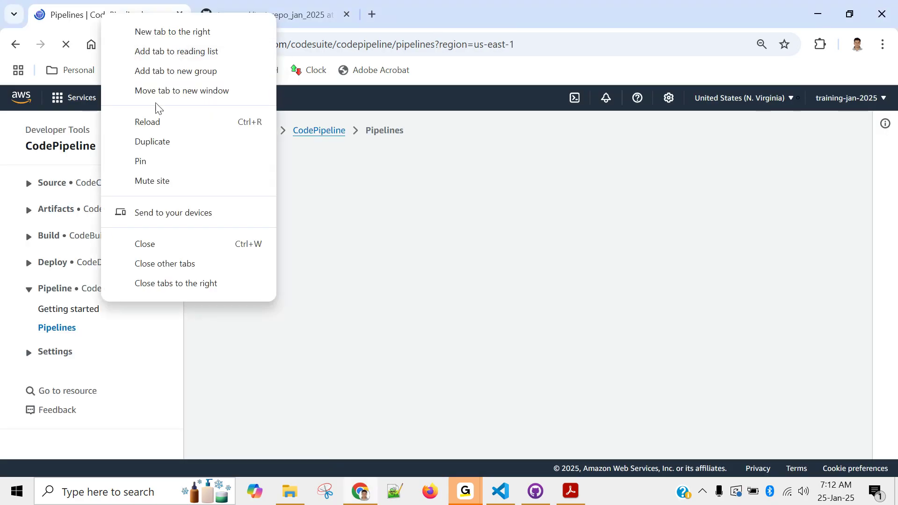
left_click(164, 142)
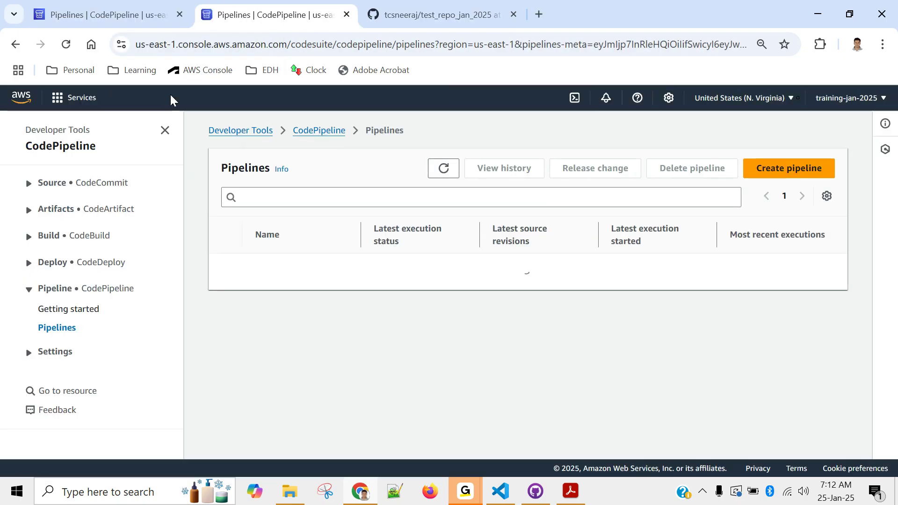
left_click(163, 95)
type("iam")
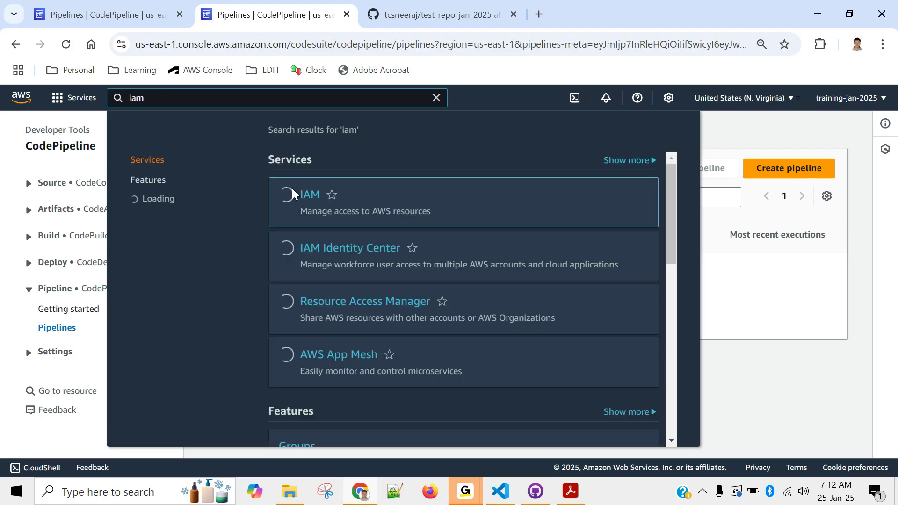
left_click(310, 200)
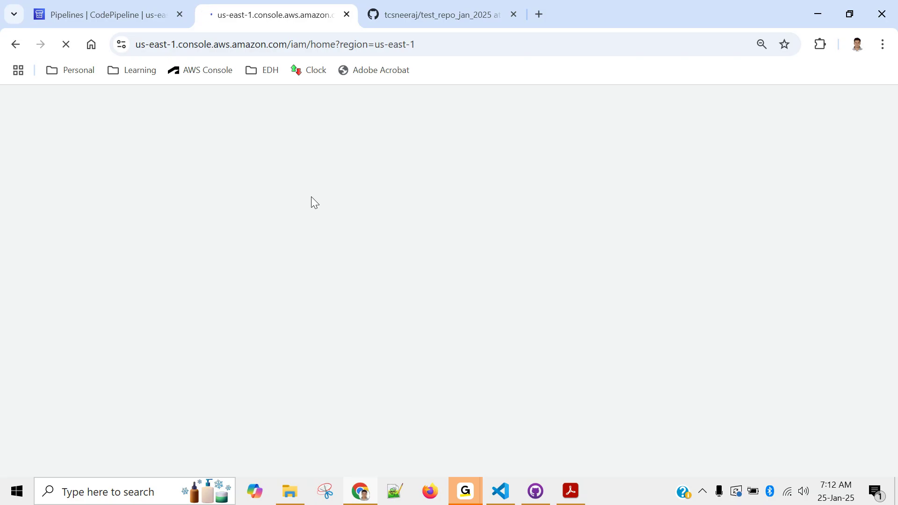
Step: Return to the CodePipeline page and start creating a pipeline with the Build custom pipeline option
left_click(105, 14)
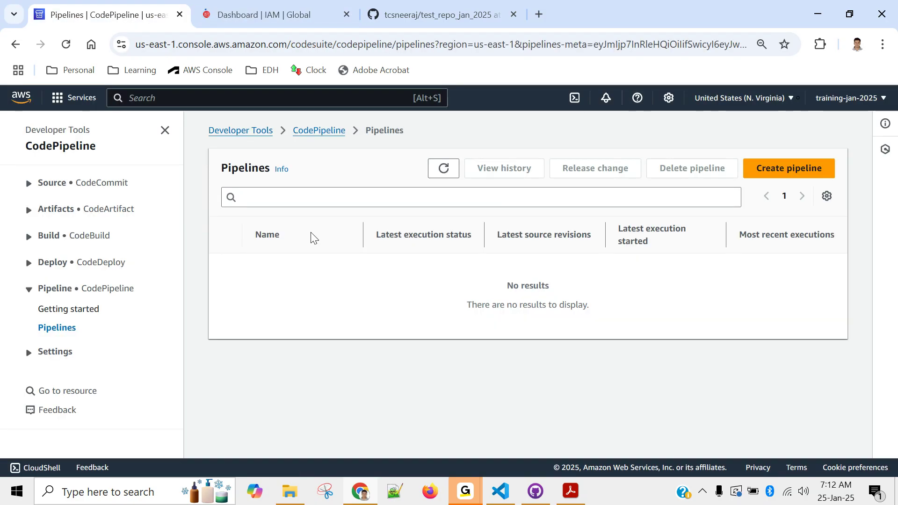
left_click(783, 174)
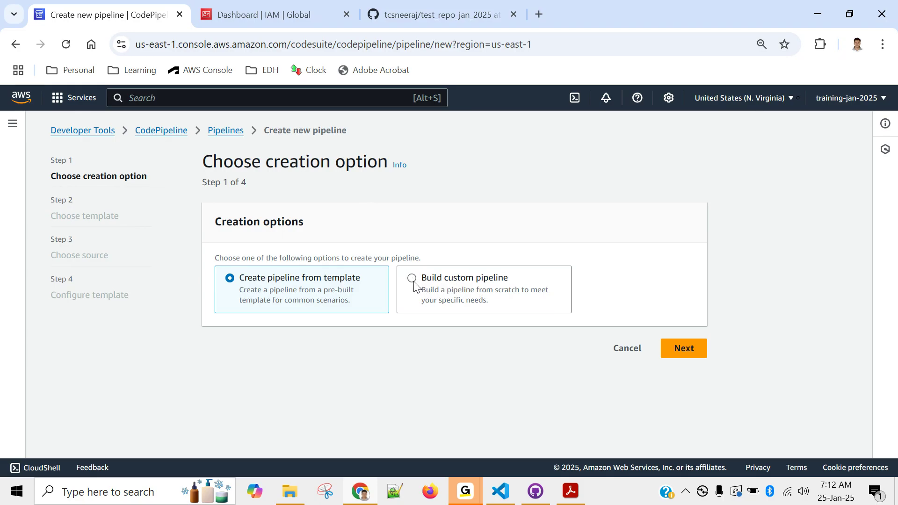
left_click(465, 287)
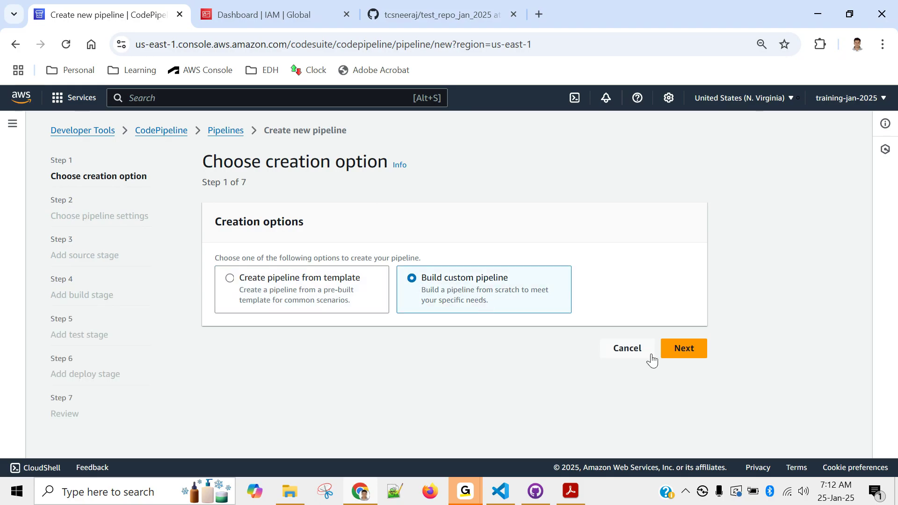
left_click(683, 348)
Step: Name the pipeline my-code-pipeline- followed by the owner's first name, keeping the Queued execution mode
left_click(378, 284)
type("my")
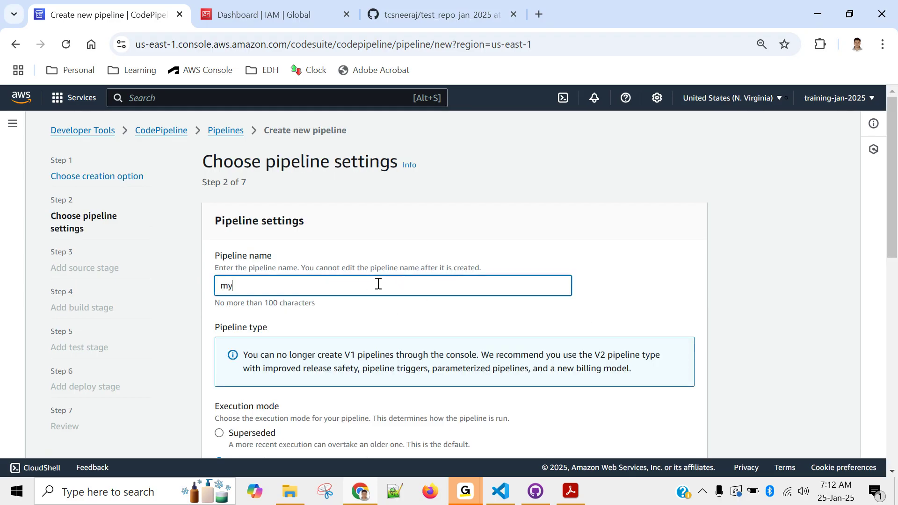
type("-code-pipeline-neeraj")
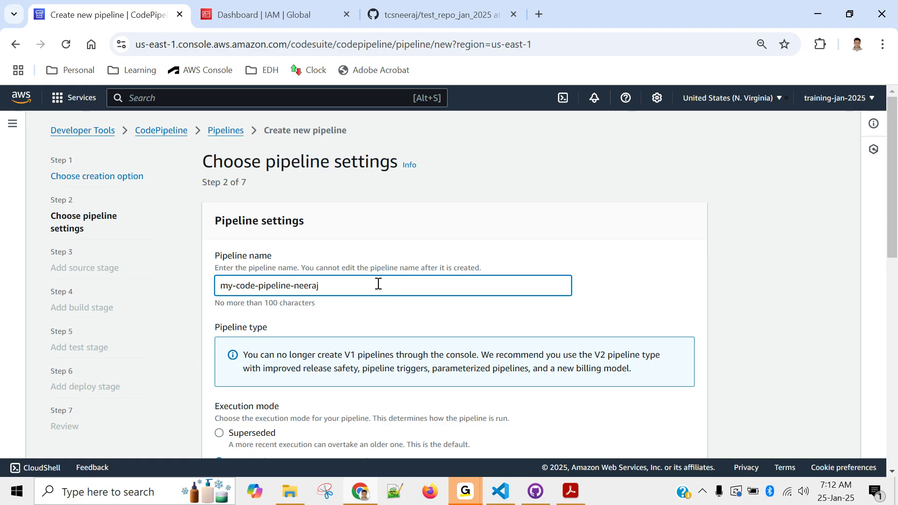
scroll(378, 284, "down", 3)
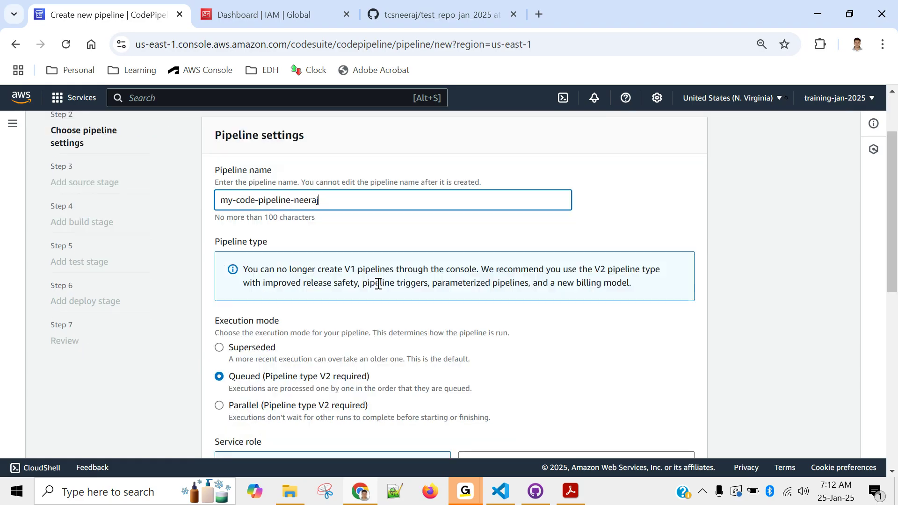
scroll(377, 286, "down", 1)
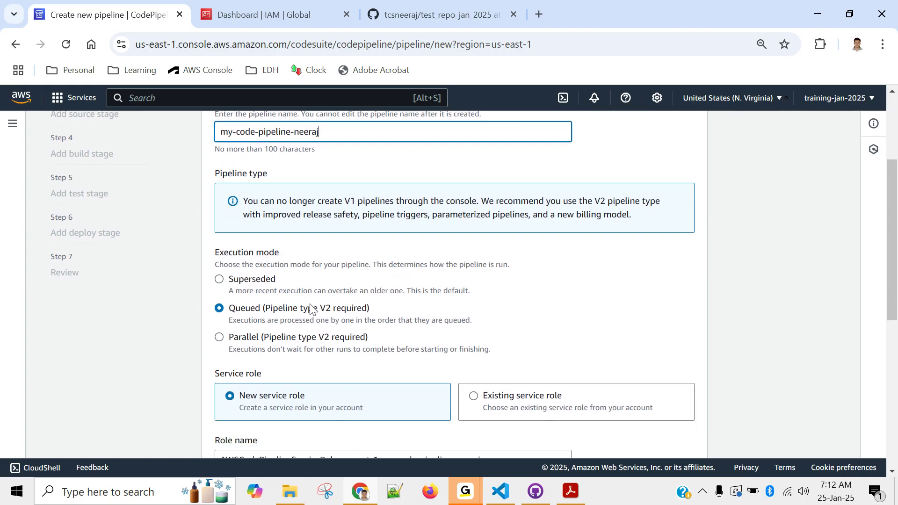
Step: Set the pipeline's service role to Existing service role and open the Role ARN choices
scroll(453, 307, "down", 1)
scroll(453, 307, "down", 3)
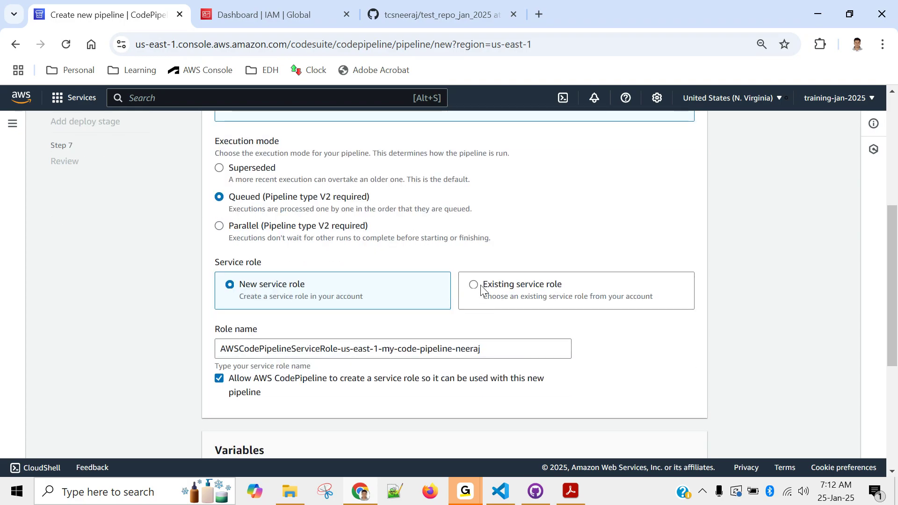
left_click(475, 286)
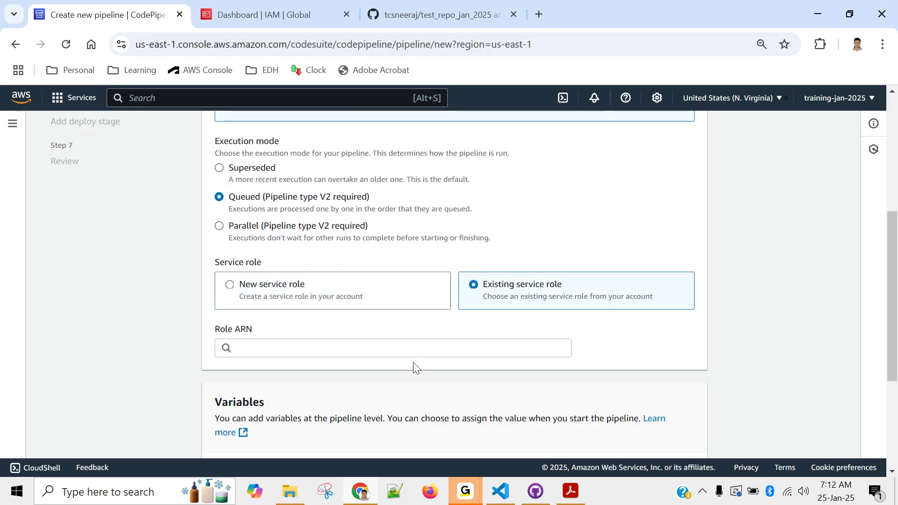
left_click(422, 348)
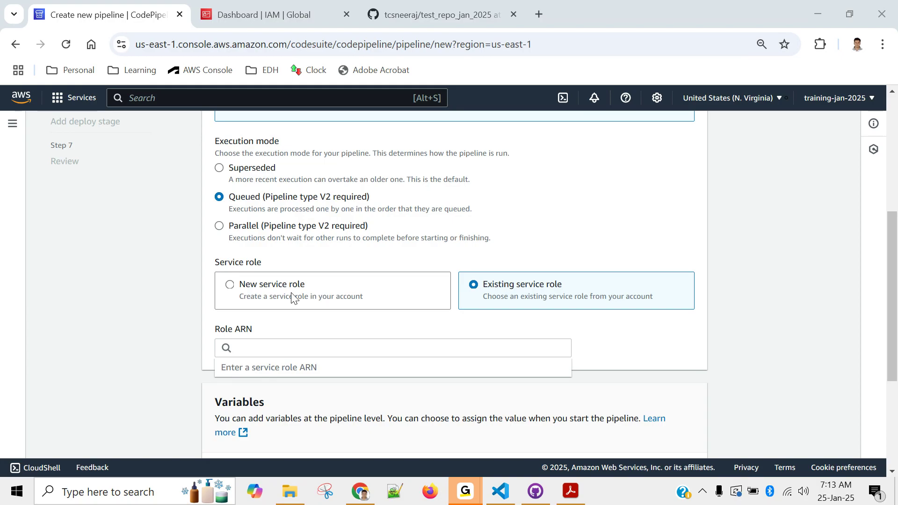
Step: Go to the Roles page of the IAM console and start creating a role for an AWS service
left_click(251, 15)
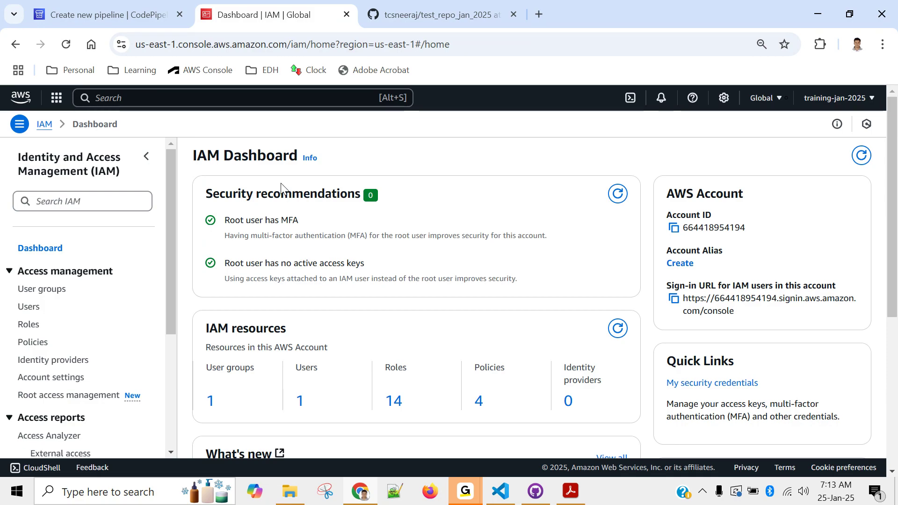
left_click(29, 325)
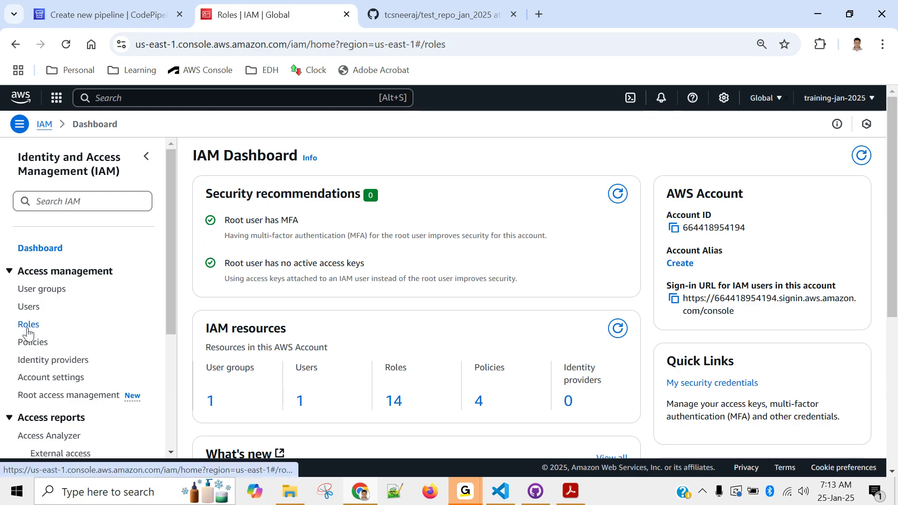
left_click(826, 156)
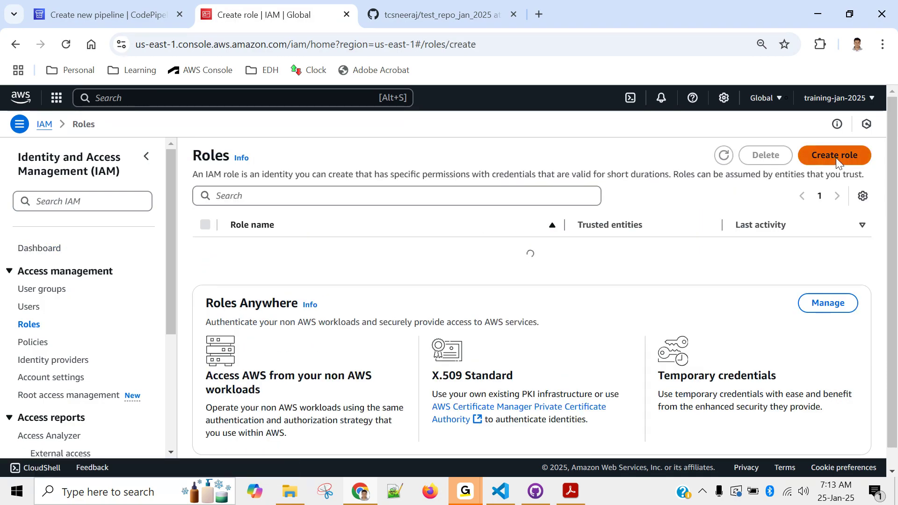
scroll(511, 278, "down", 3)
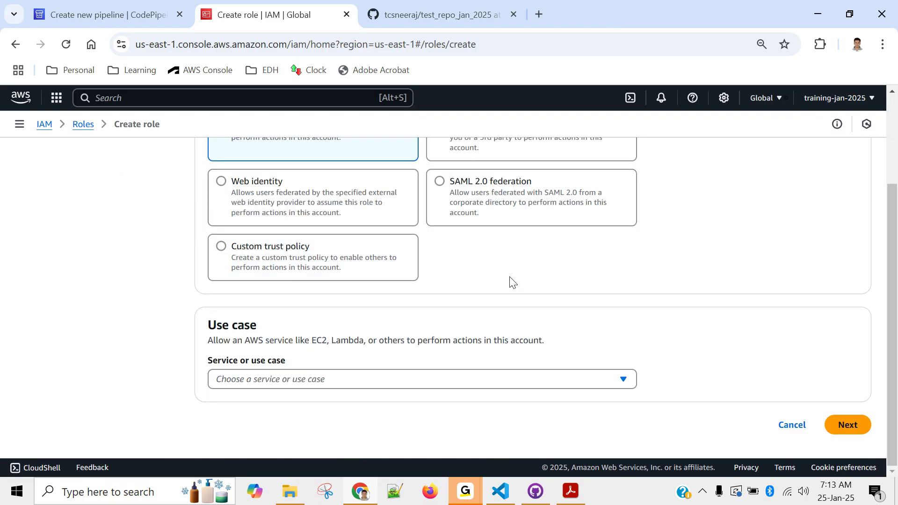
Step: Search the role's service or use case choices for "codep" and "code", then close them
left_click(435, 387)
type("cod")
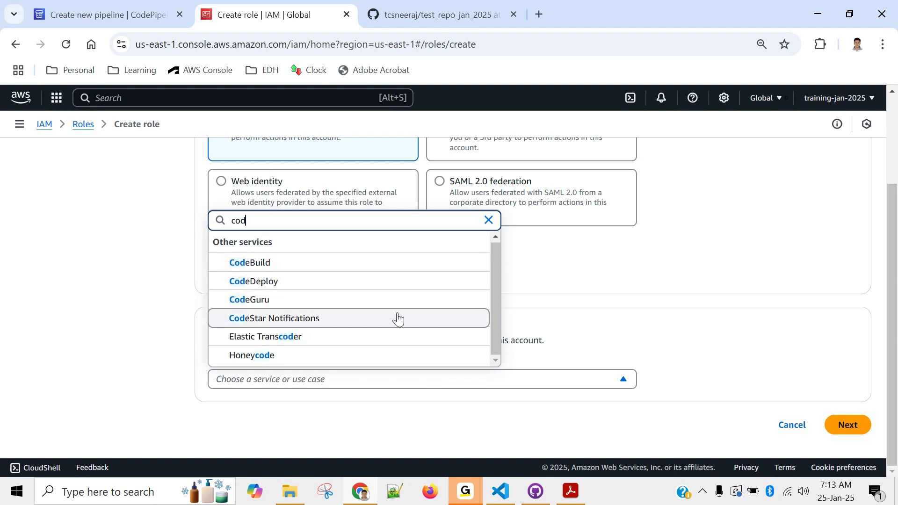
type("ep")
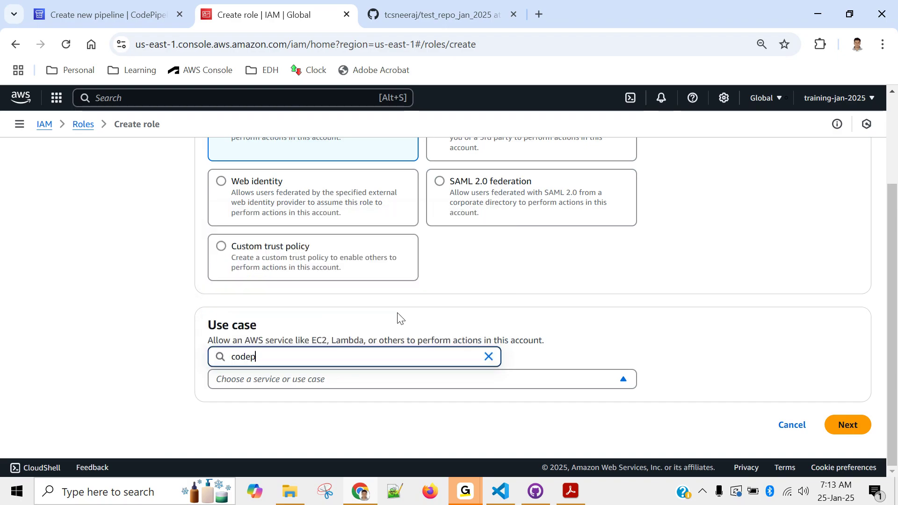
key("BackSpace")
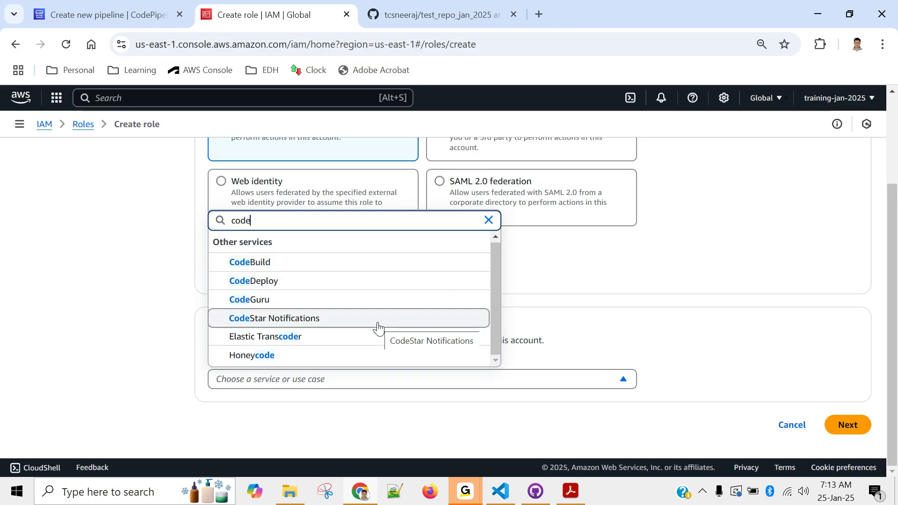
left_click(607, 263)
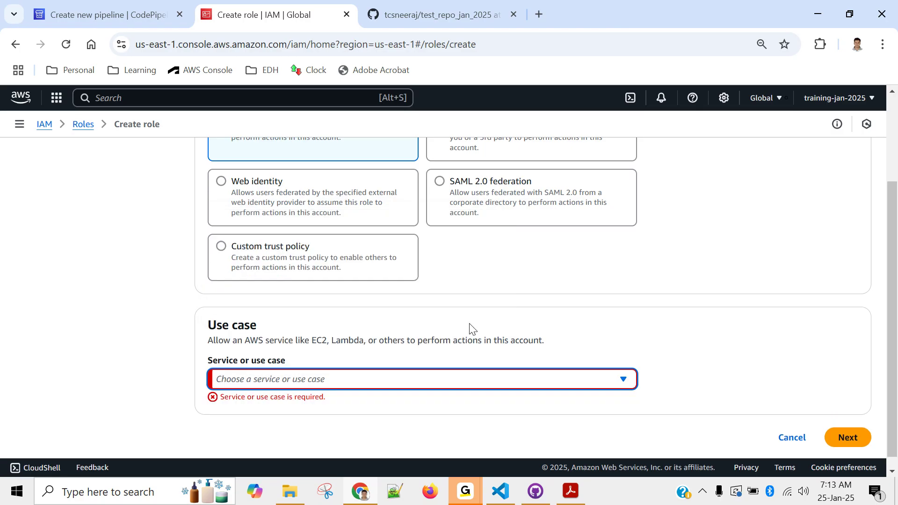
Step: Browse the full list of services and use cases for a CodePipeline entry
left_click(383, 376)
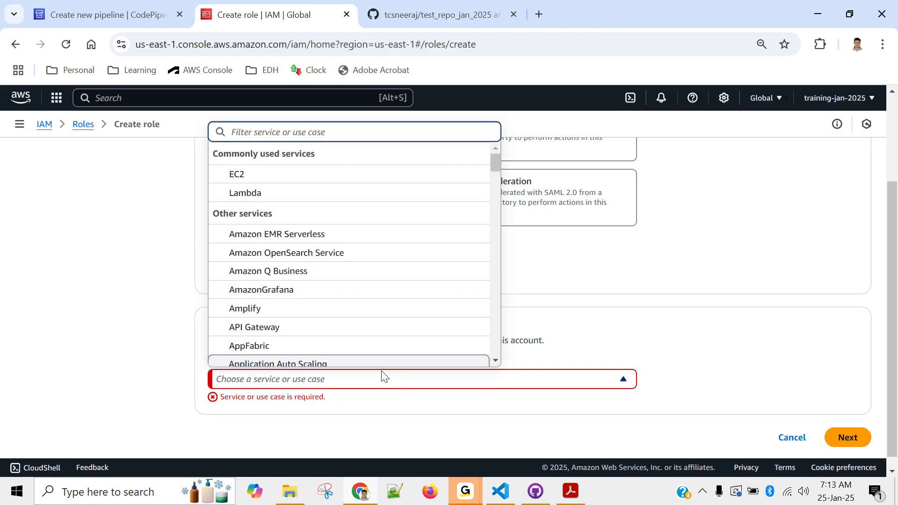
scroll(381, 298, "down", 2)
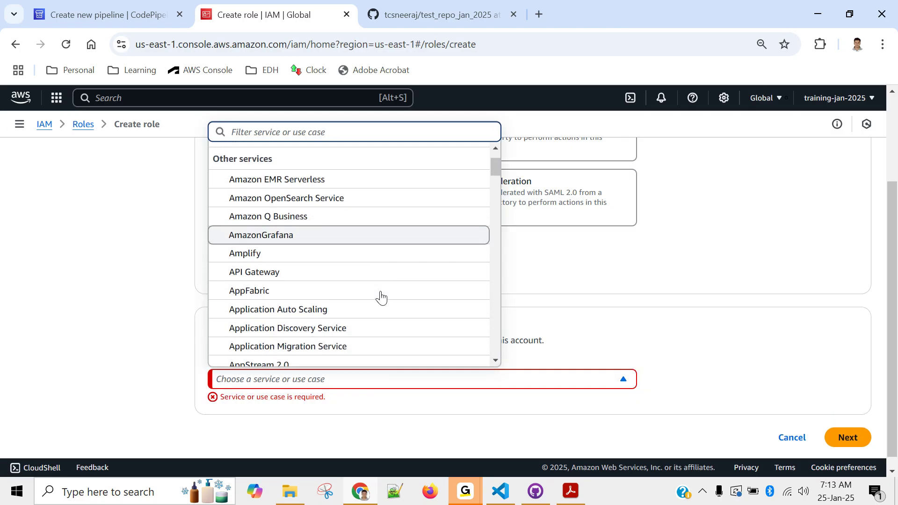
scroll(381, 297, "down", 1)
scroll(381, 297, "down", 8)
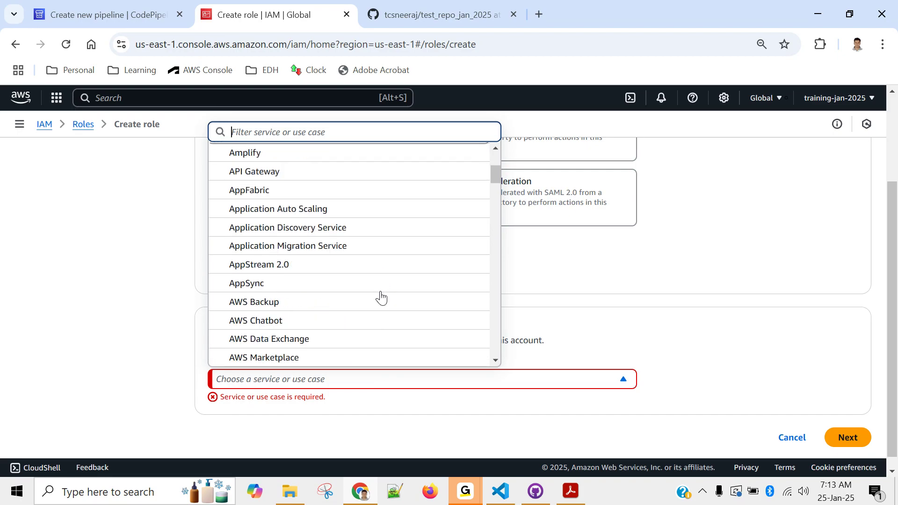
scroll(381, 297, "down", 5)
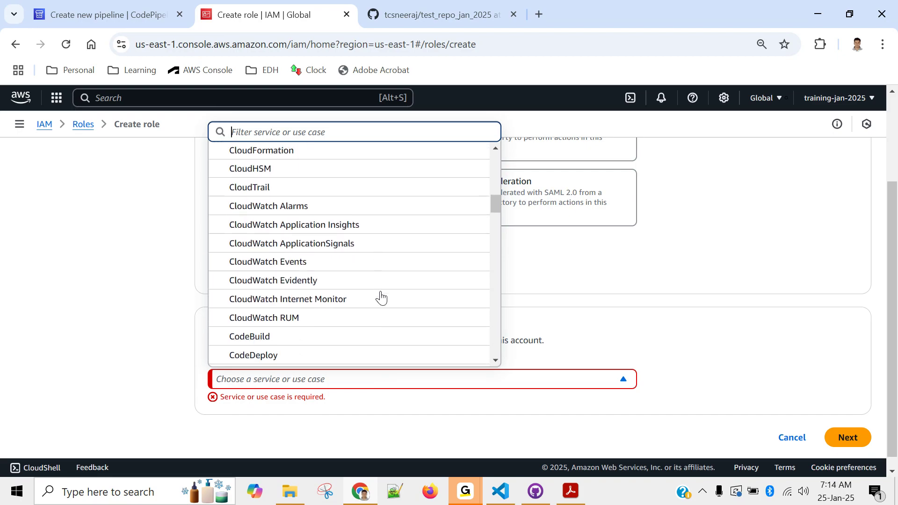
scroll(381, 298, "down", 6)
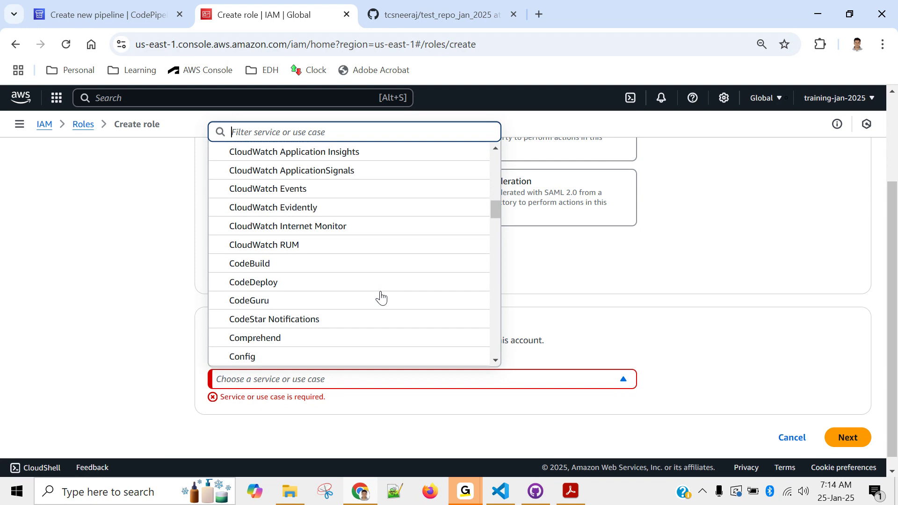
scroll(381, 297, "down", 5)
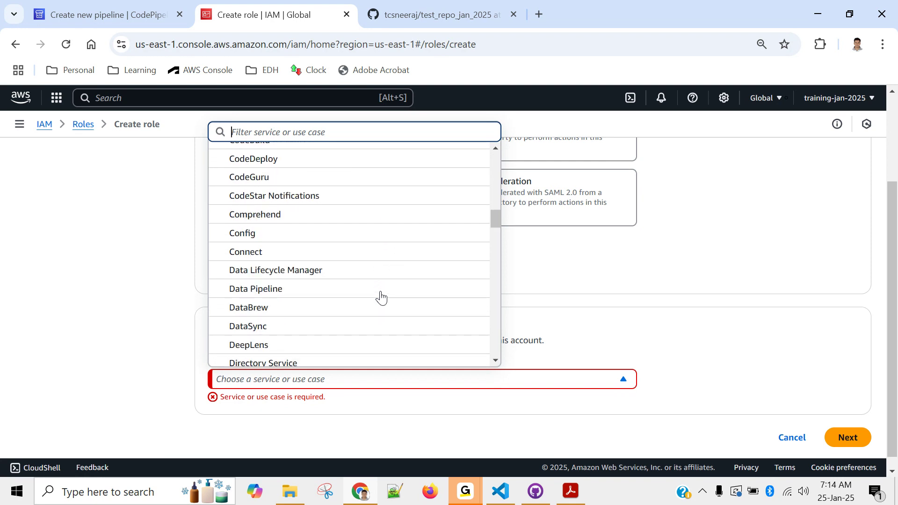
scroll(381, 297, "down", 2)
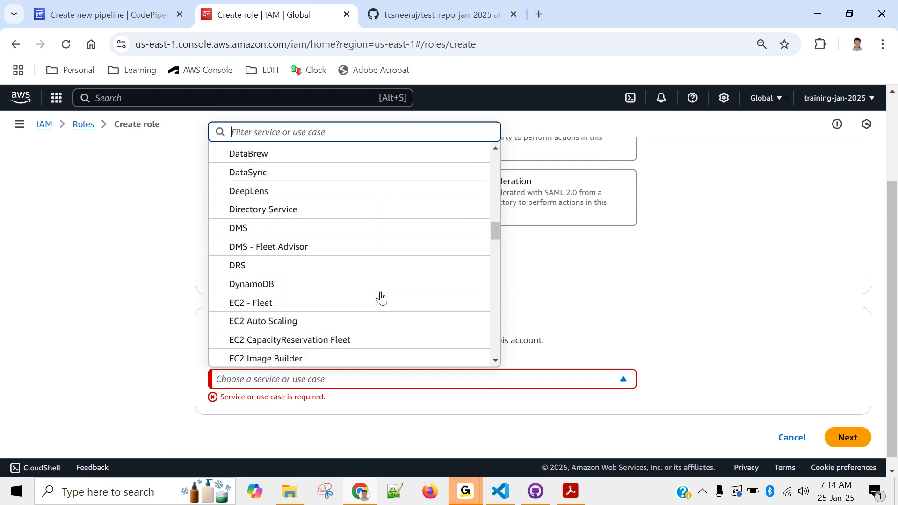
scroll(381, 298, "up", 10)
scroll(381, 297, "up", 3)
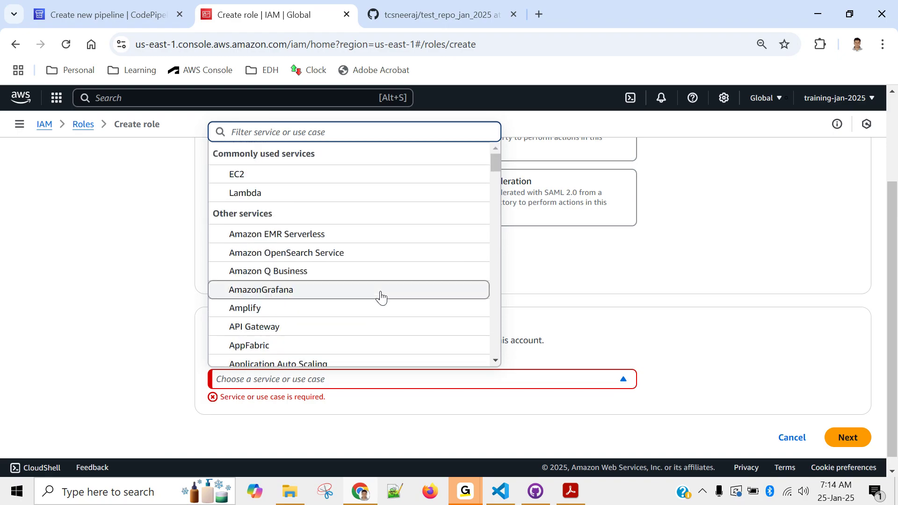
Step: Search the role's use cases for "aws co" and "pipe" to look for CodePipeline
type("aws ")
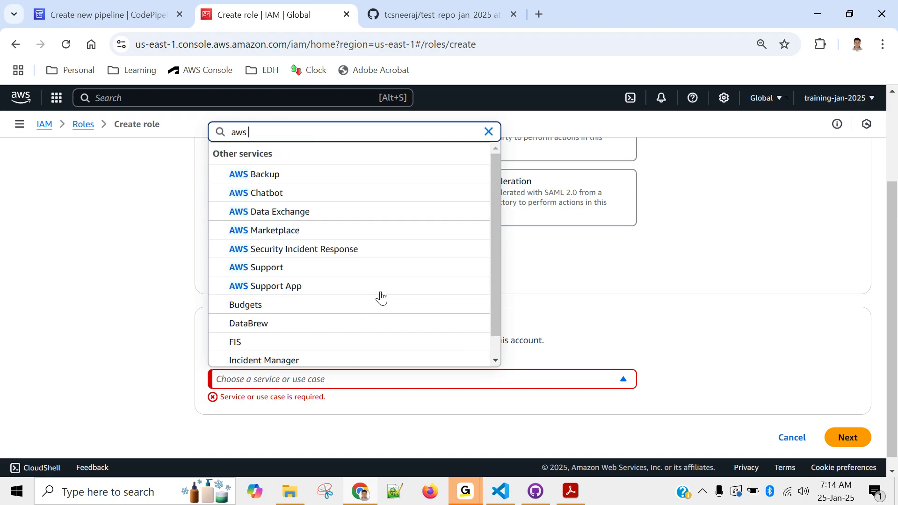
type("co")
key("BackSpace")
key("BackSpace")
key("BackSpace")
key("BackSpace")
key("BackSpace")
key("BackSpace")
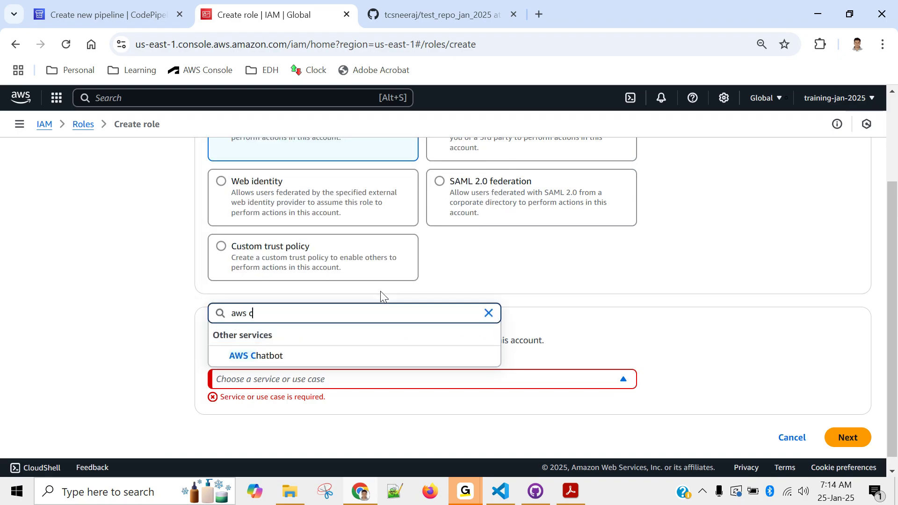
type("a")
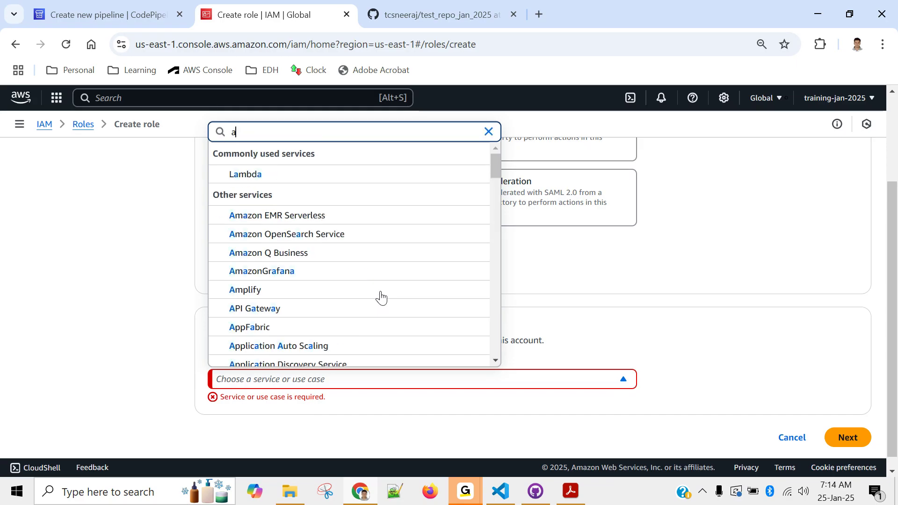
type("ws co")
key("BackSpace")
key("BackSpace")
key("BackSpace")
key("BackSpace")
key("BackSpace")
key("BackSpace")
type("pip")
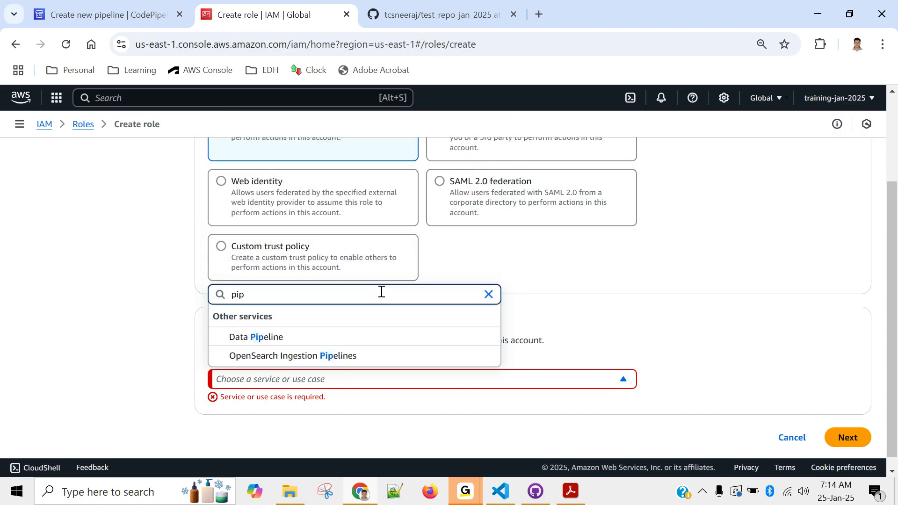
type("e")
scroll(386, 320, "down", 1)
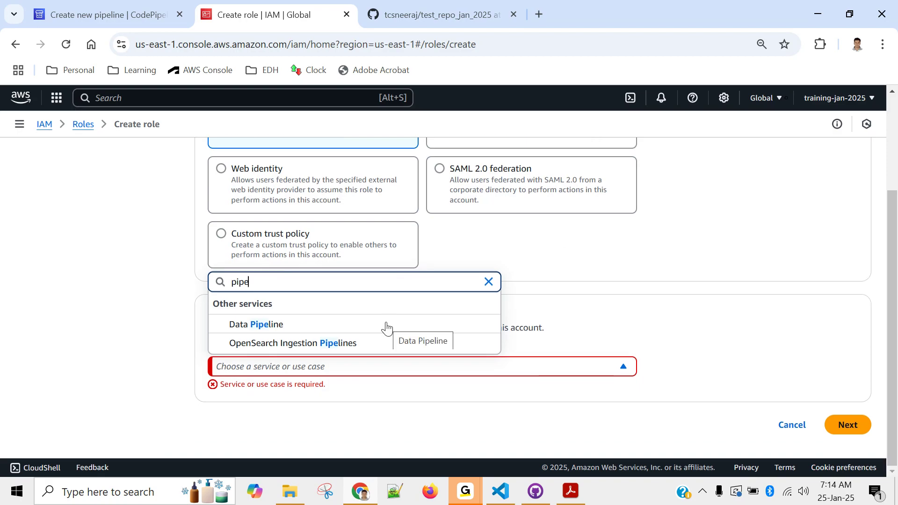
Step: Return to the pipeline settings, choose New service role and name the role my-code-pipeline- followed by the owner's first name
left_click(149, 15)
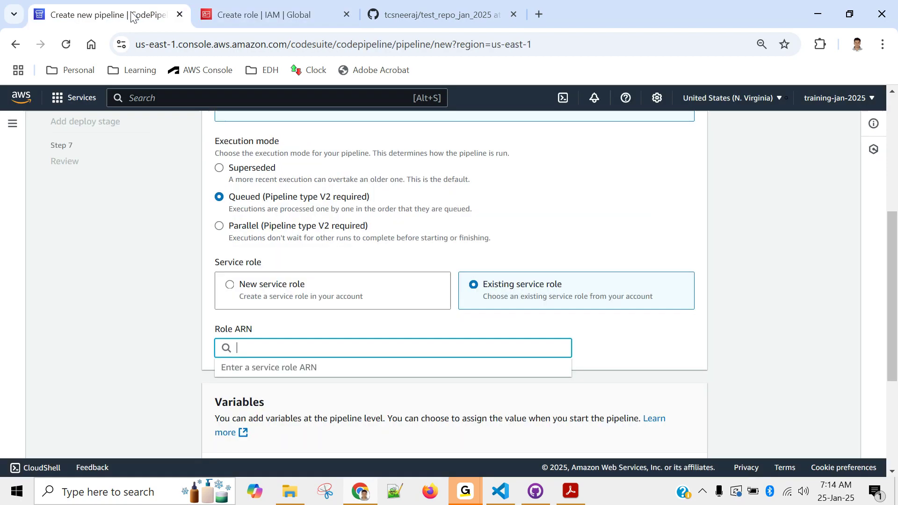
left_click(231, 285)
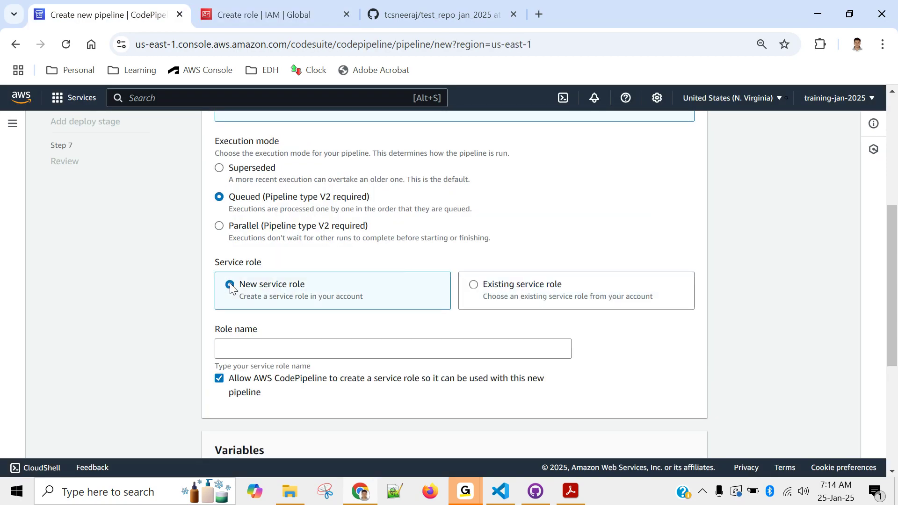
left_click(311, 344)
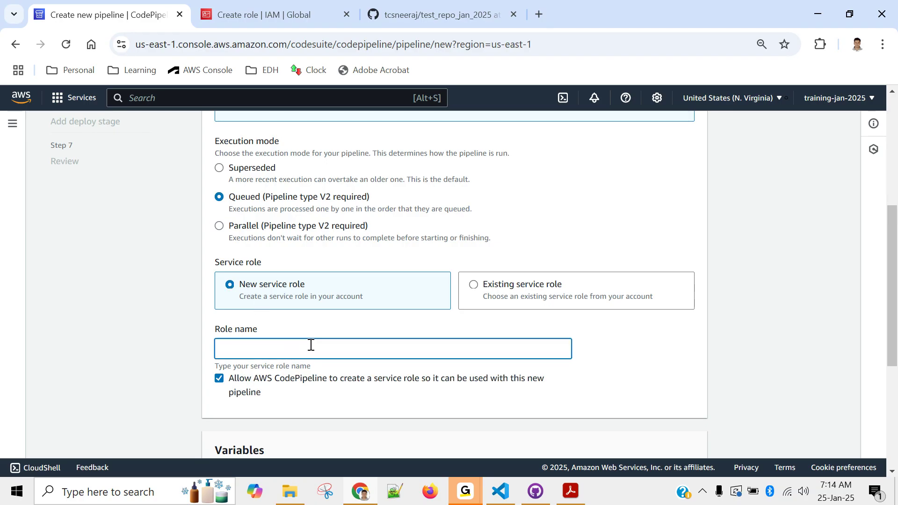
type("my-code-pipeline-neeraj")
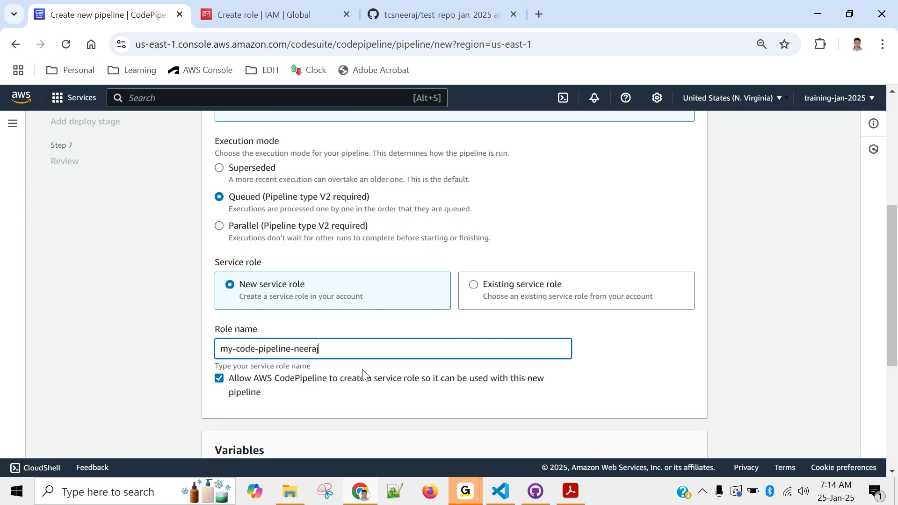
scroll(366, 347, "down", 3)
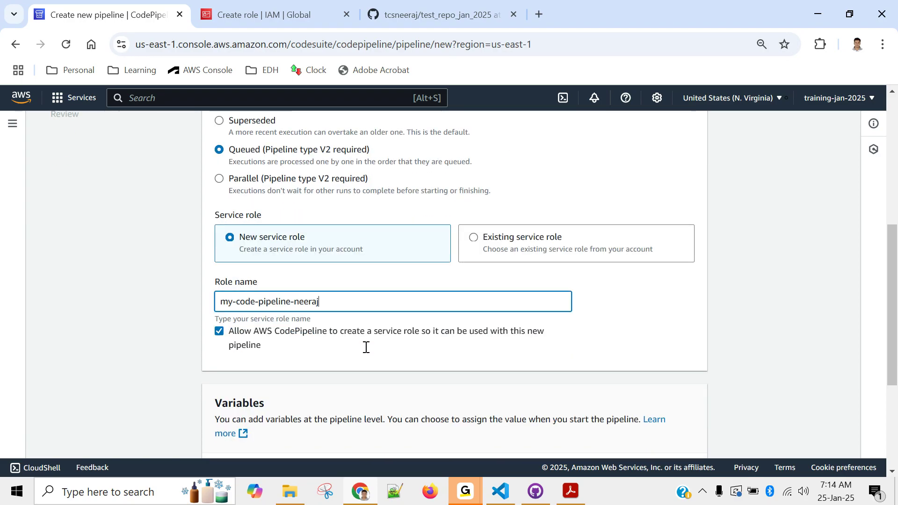
scroll(364, 347, "down", 2)
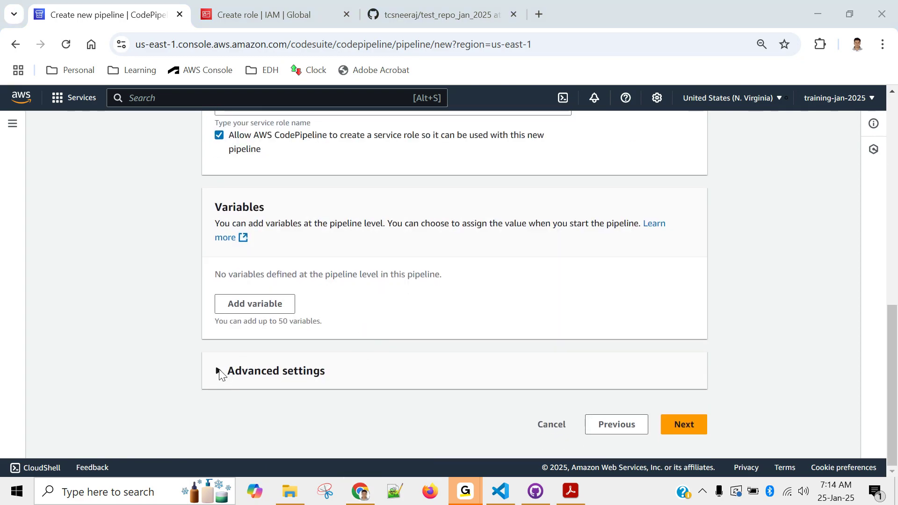
scroll(333, 332, "up", 1)
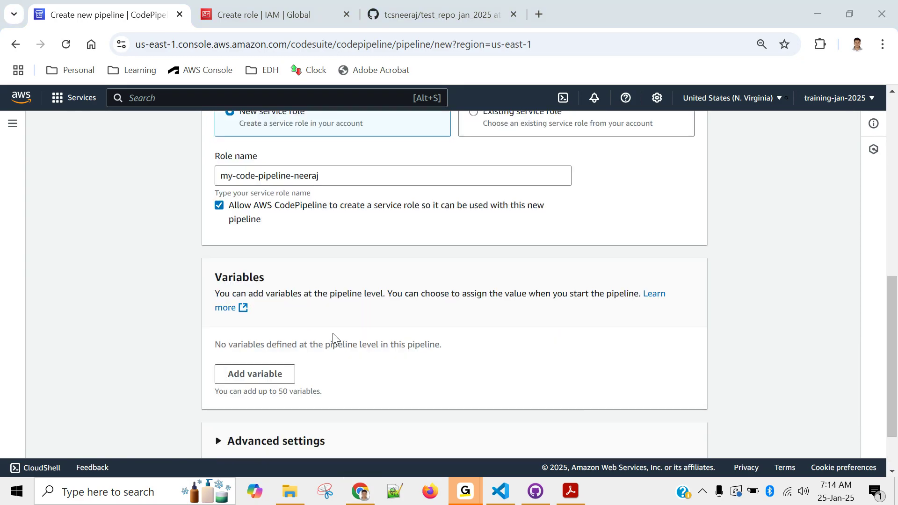
Step: Review the advanced settings, keep the default artifact store location and default AWS managed key, and continue to the source stage
left_click(220, 444)
scroll(379, 421, "down", 2)
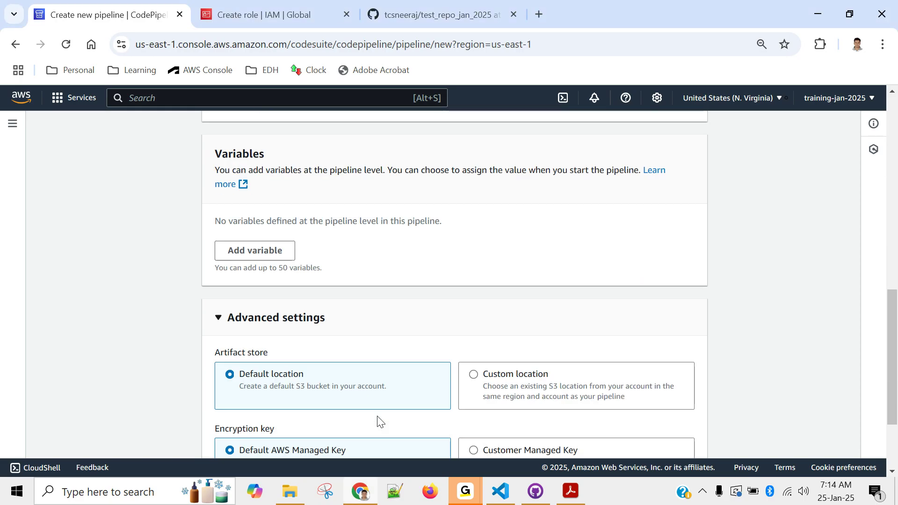
scroll(379, 421, "down", 1)
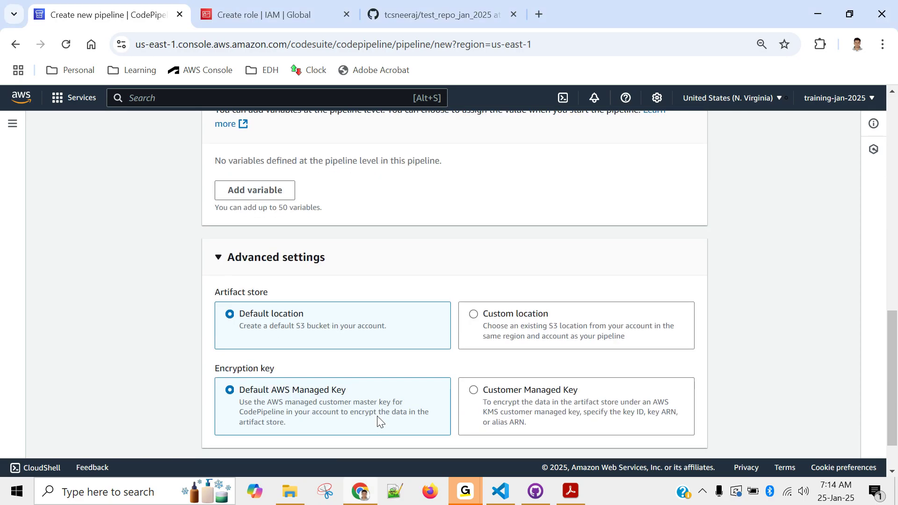
scroll(377, 416, "down", 1)
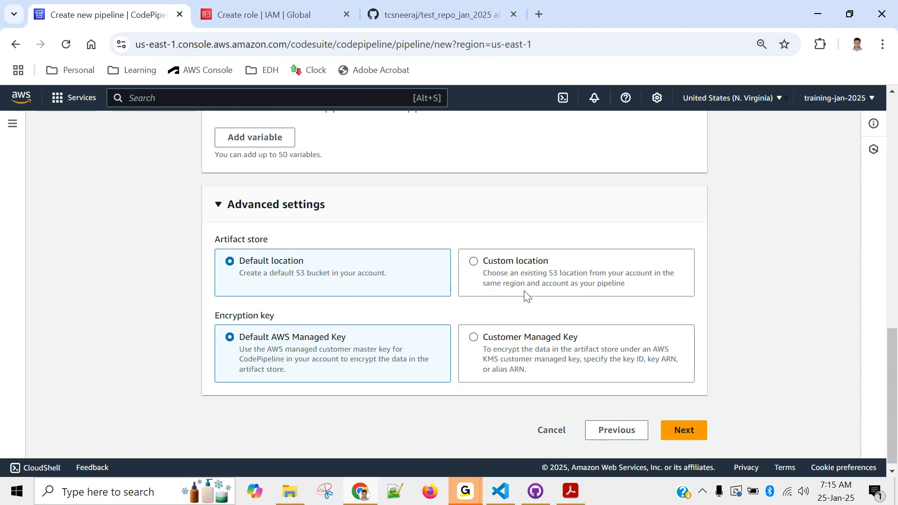
left_click(474, 262)
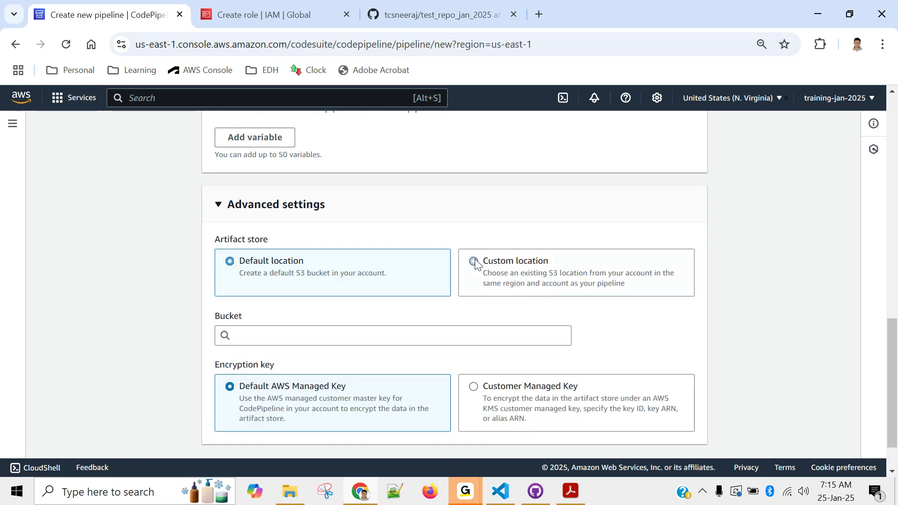
scroll(424, 332, "down", 1)
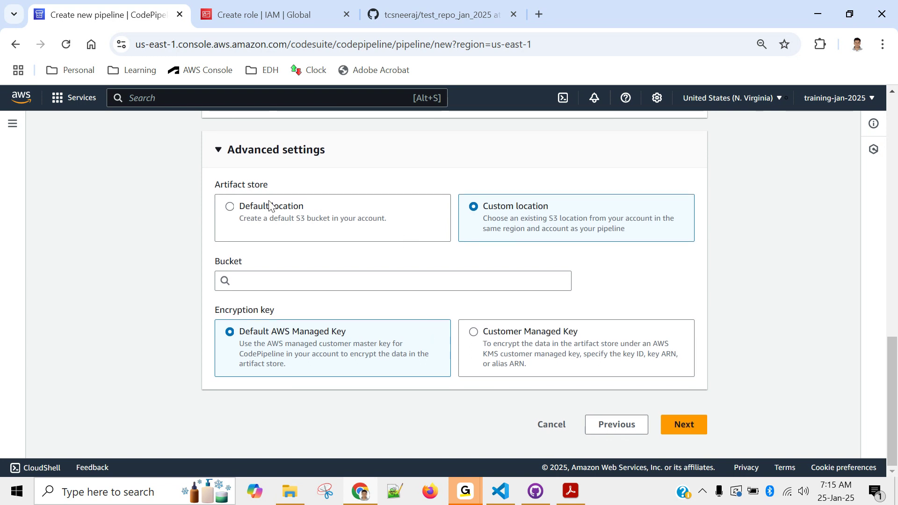
left_click(231, 207)
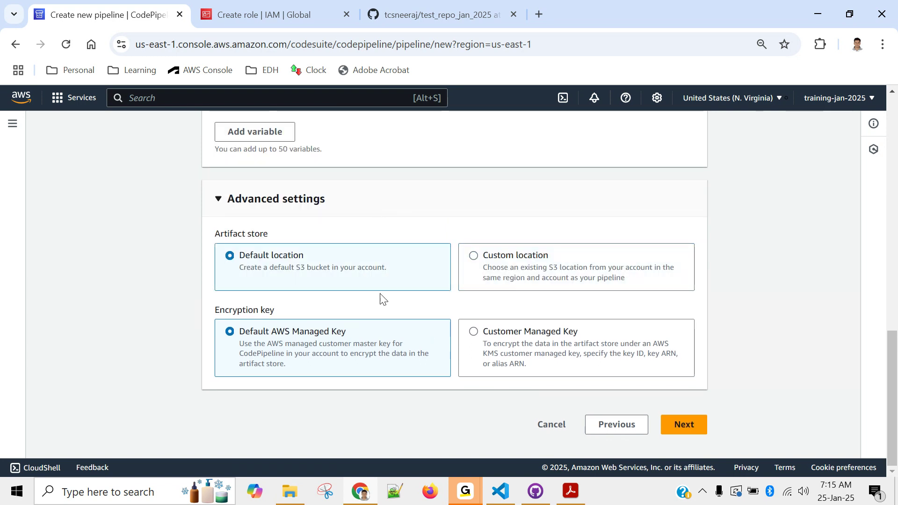
left_click(684, 424)
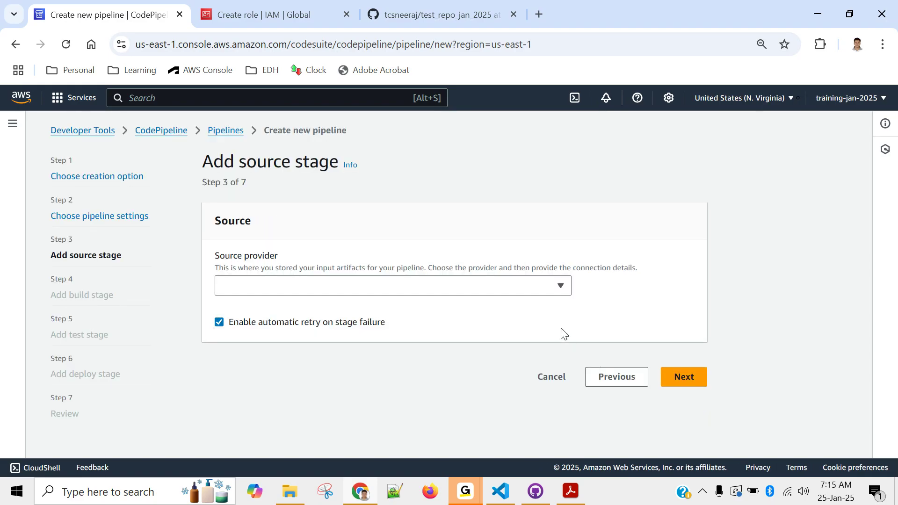
Step: Choose GitHub (via GitHub App) as the source provider and check the field for existing connections
left_click(554, 288)
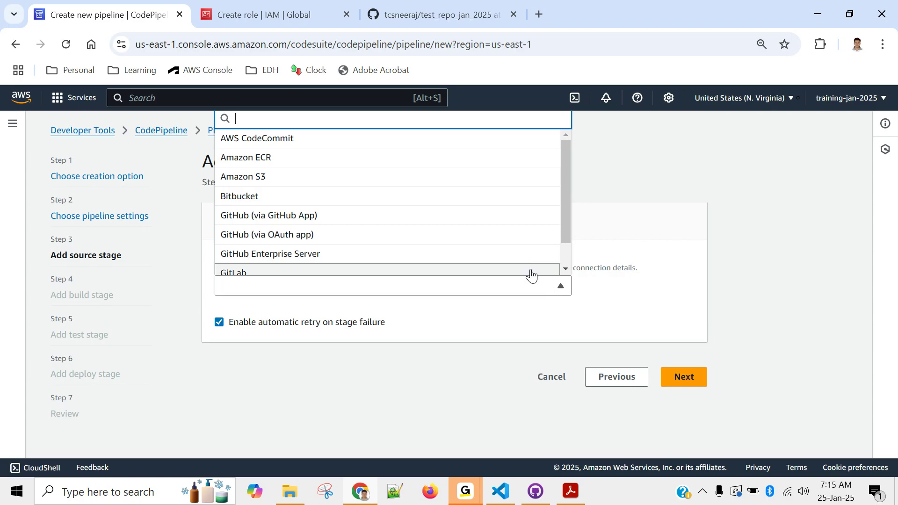
left_click(495, 228)
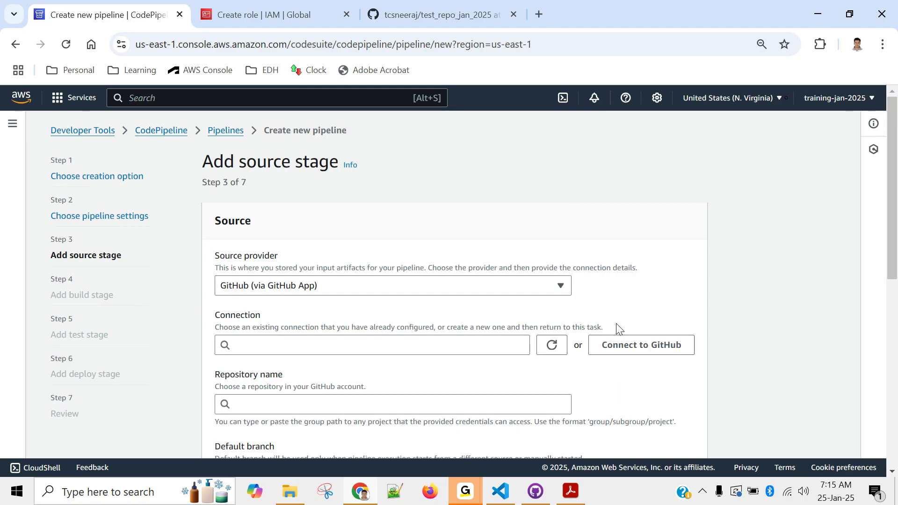
scroll(619, 329, "down", 1)
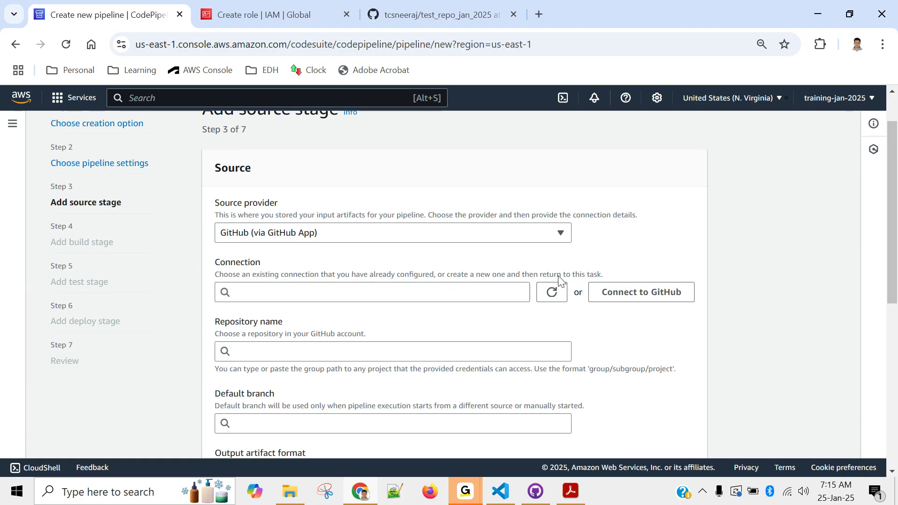
left_click(509, 295)
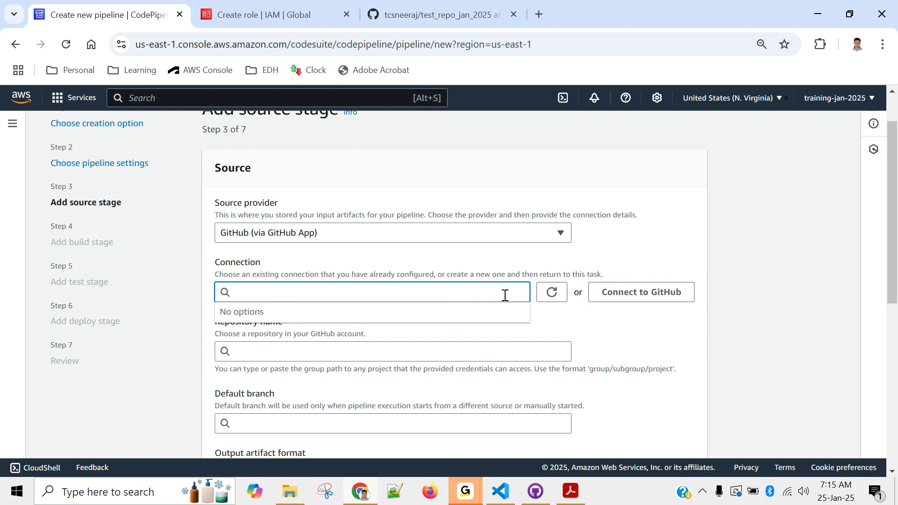
left_click(538, 257)
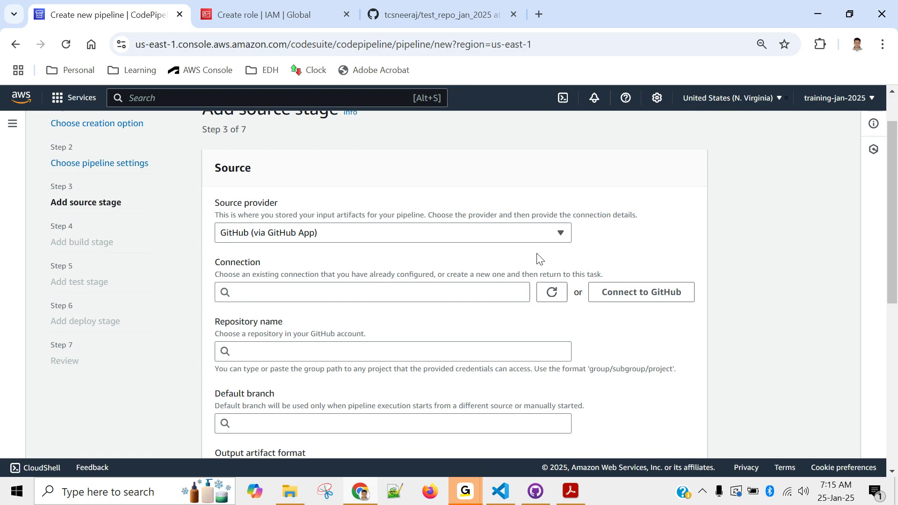
Step: Start a new GitHub App connection and name it code-pipeline-github-connection
left_click(648, 296)
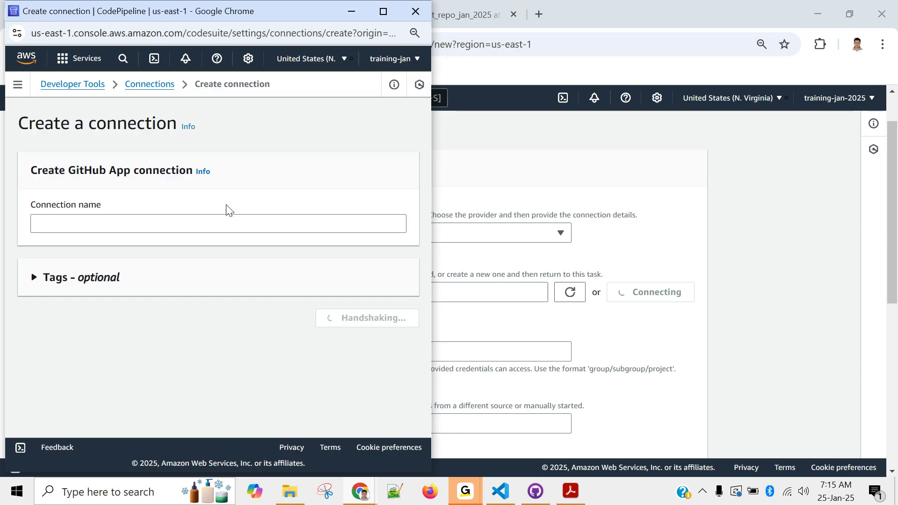
left_click(187, 225)
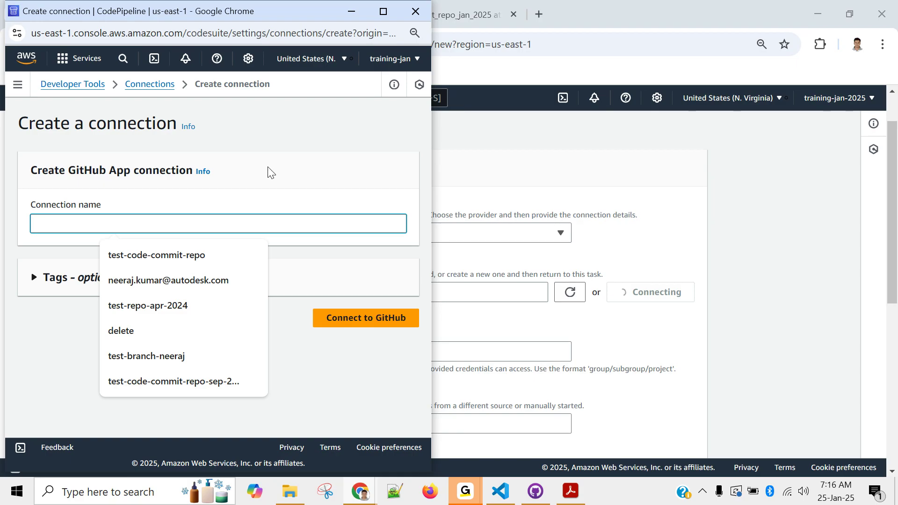
left_click(269, 173)
left_click(182, 225)
type("code-p")
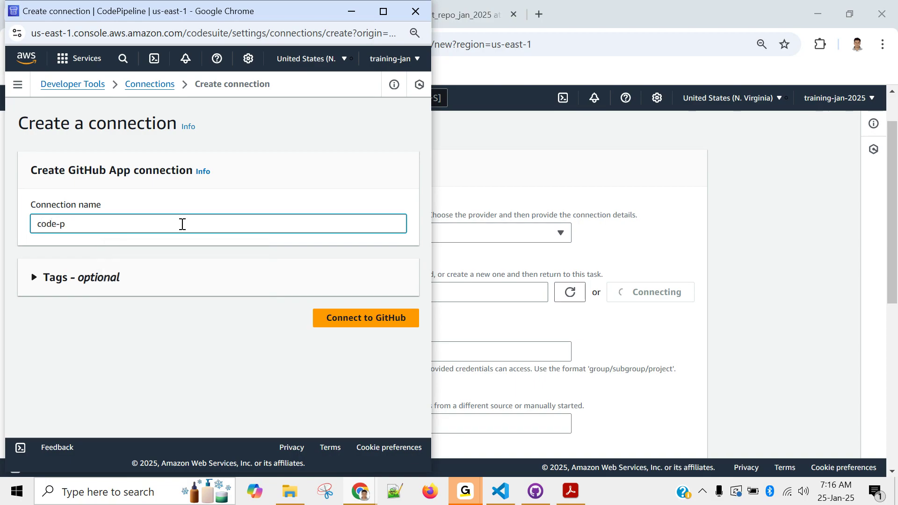
type("pipl")
type("eline-")
type("githu")
type("b-connectio")
type("n")
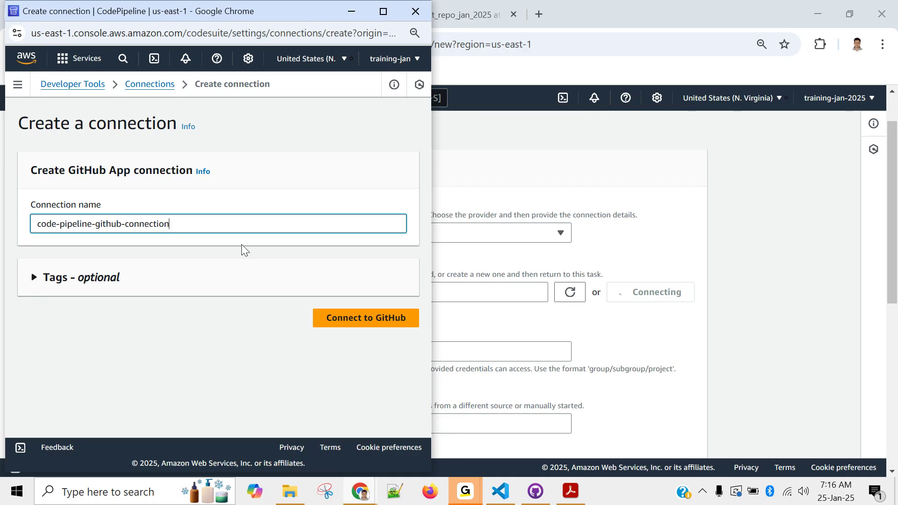
Step: Connect to GitHub, authorize AWS Connector for GitHub and complete the connection without an app installation
left_click(355, 317)
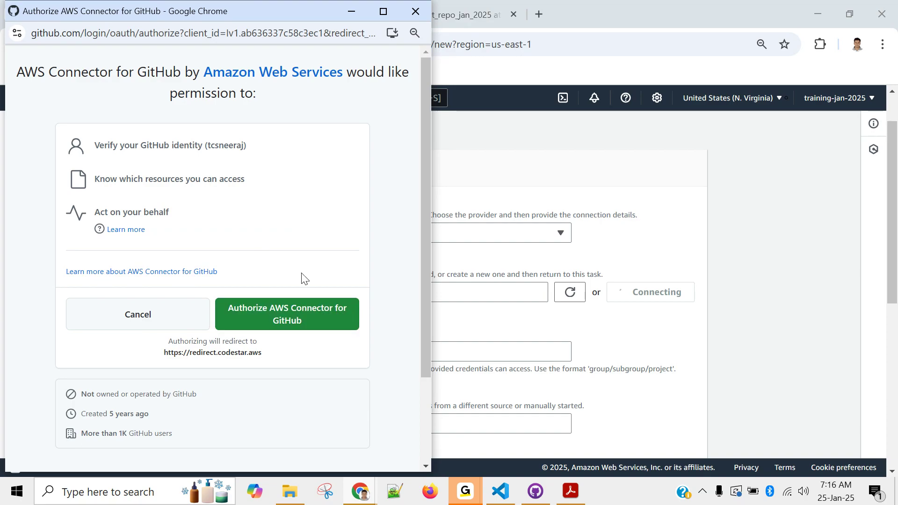
left_click(267, 319)
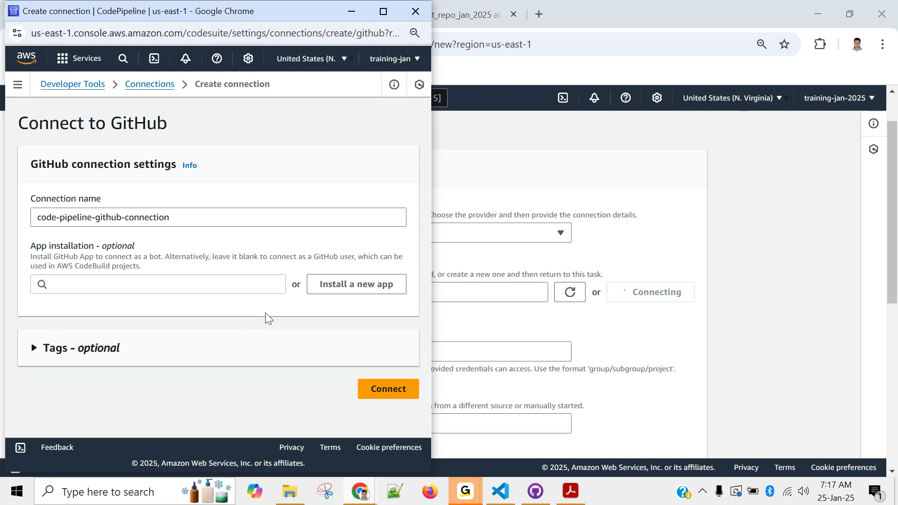
left_click(396, 389)
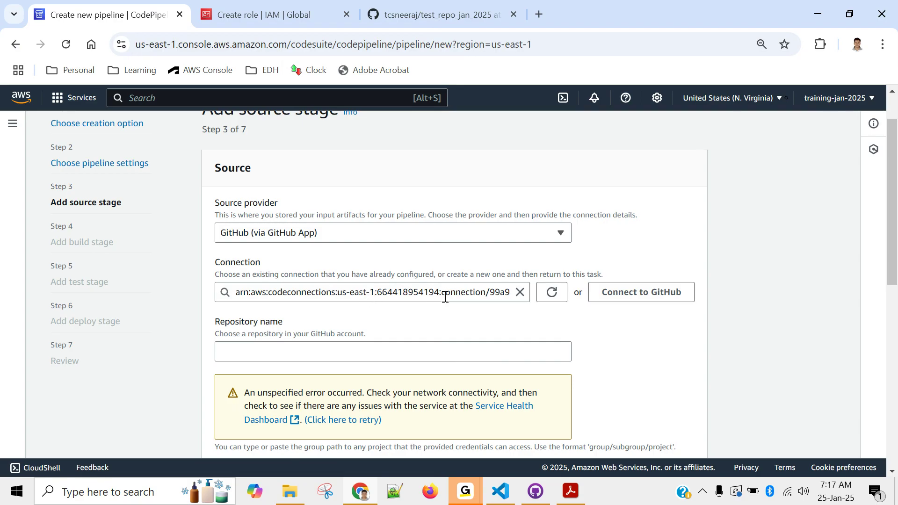
Step: Try to load the GitHub repositories for the new connection by retrying the lookup and refreshing the connection
scroll(429, 325, "down", 1)
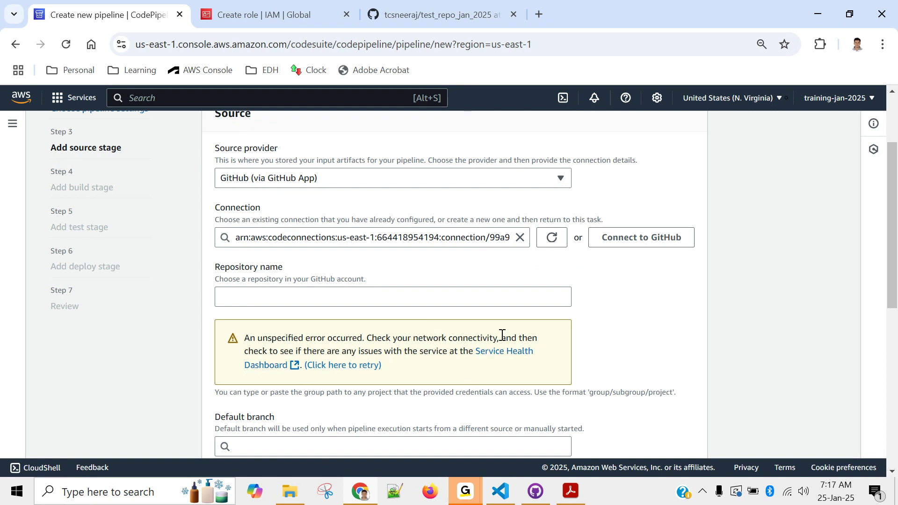
left_click(392, 294)
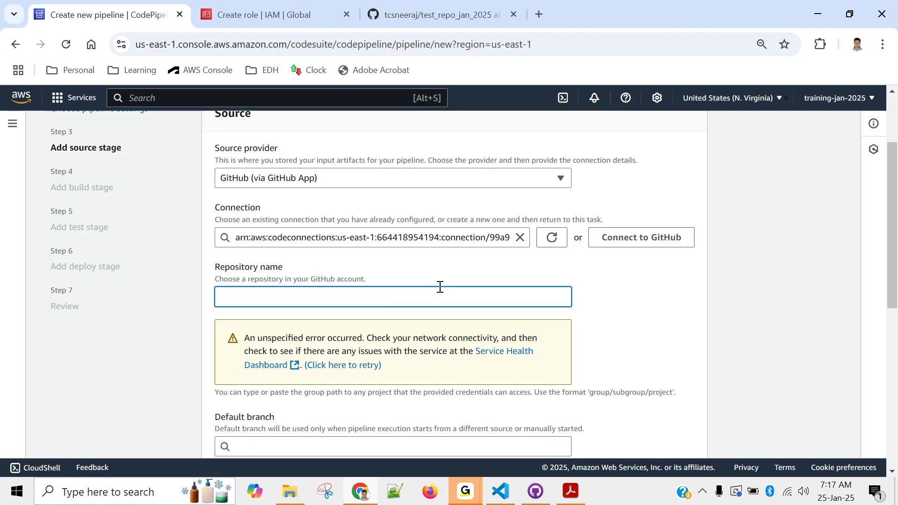
left_click(346, 366)
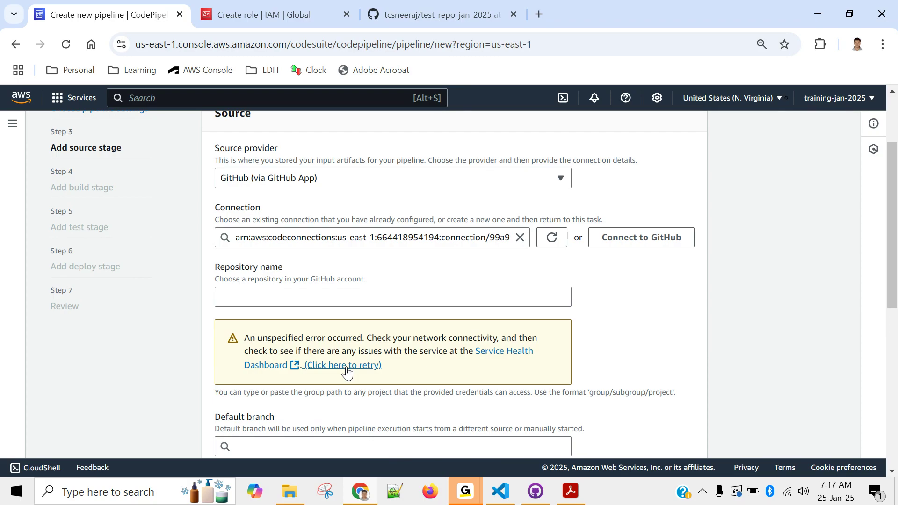
left_click(362, 298)
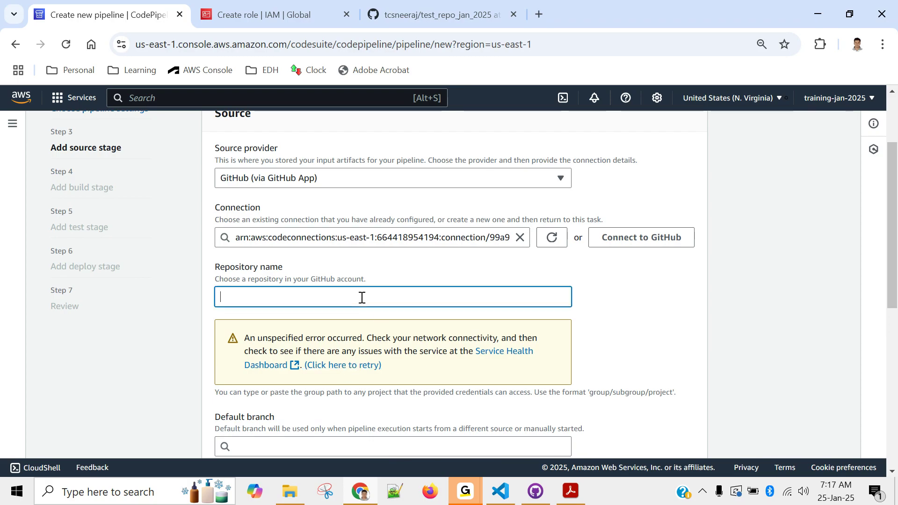
left_click(553, 243)
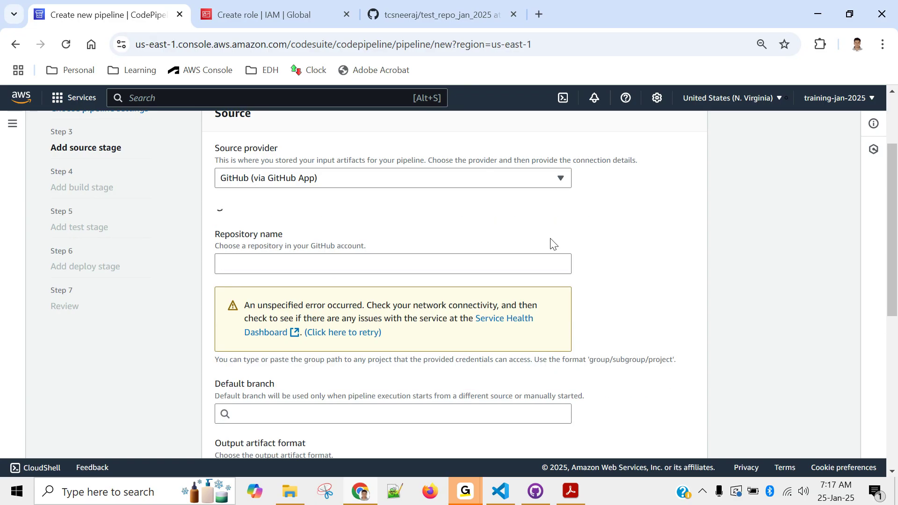
left_click(495, 297)
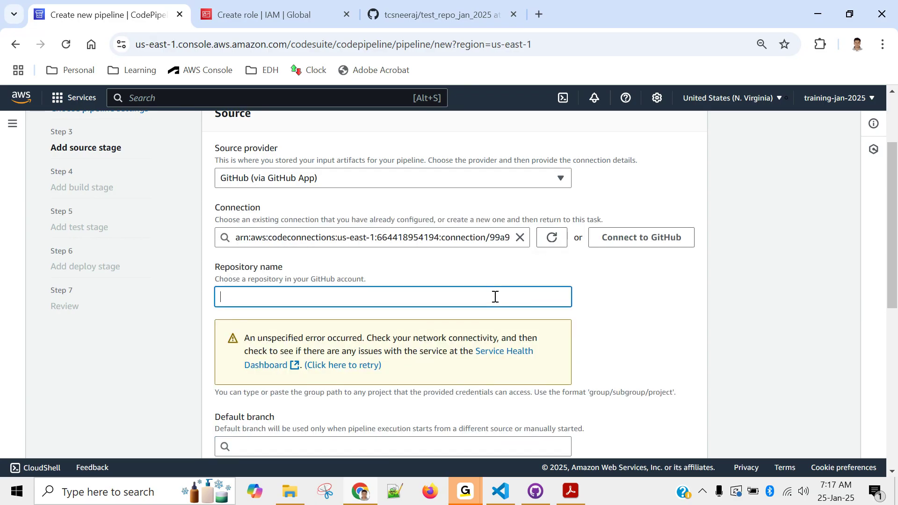
left_click(663, 310)
scroll(663, 310, "down", 2)
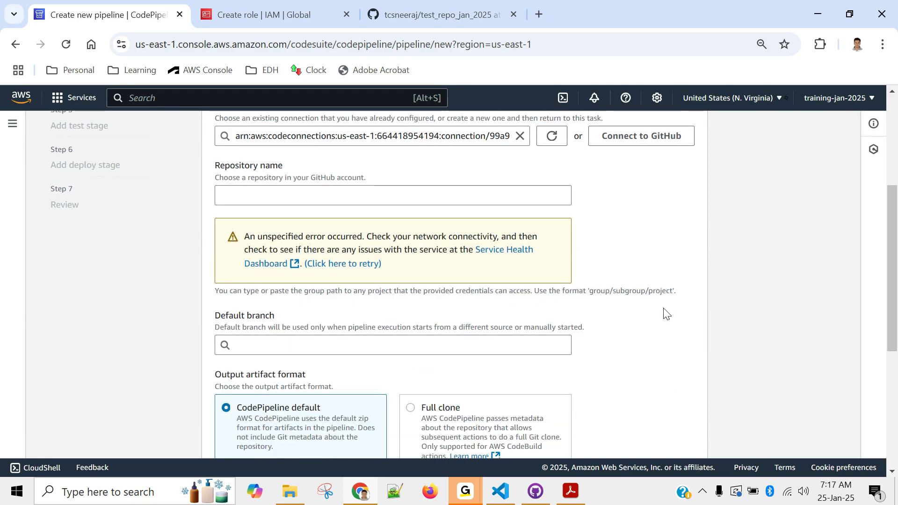
scroll(666, 313, "down", 3)
scroll(666, 313, "up", 3)
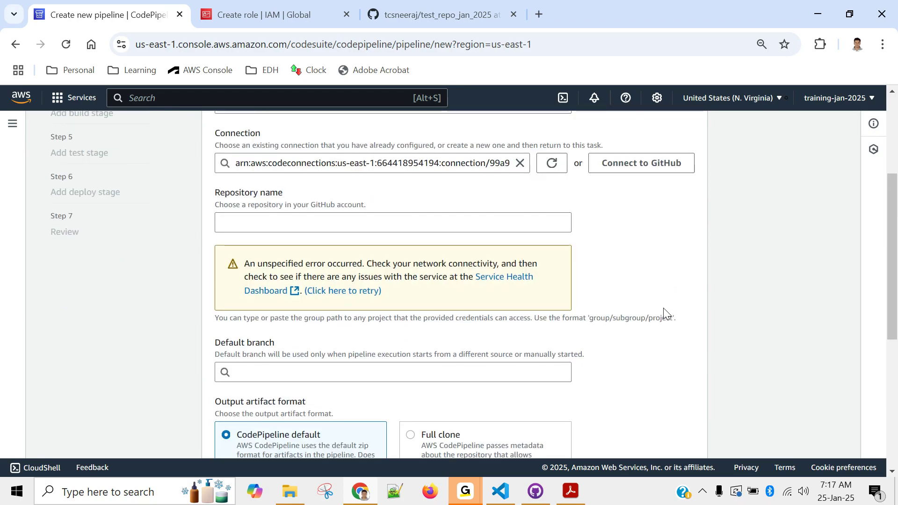
scroll(666, 313, "up", 2)
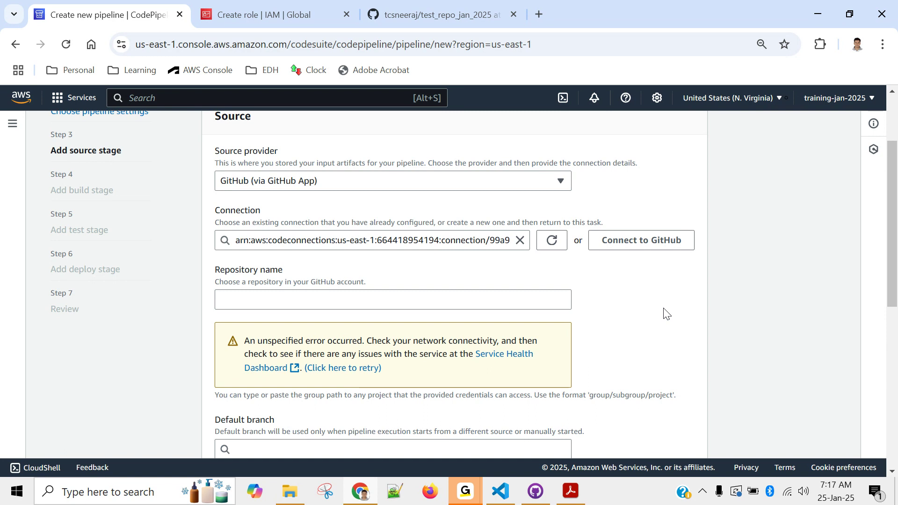
Step: Switch the source provider to GitHub (via OAuth app) and review its access and change detection options
left_click(553, 184)
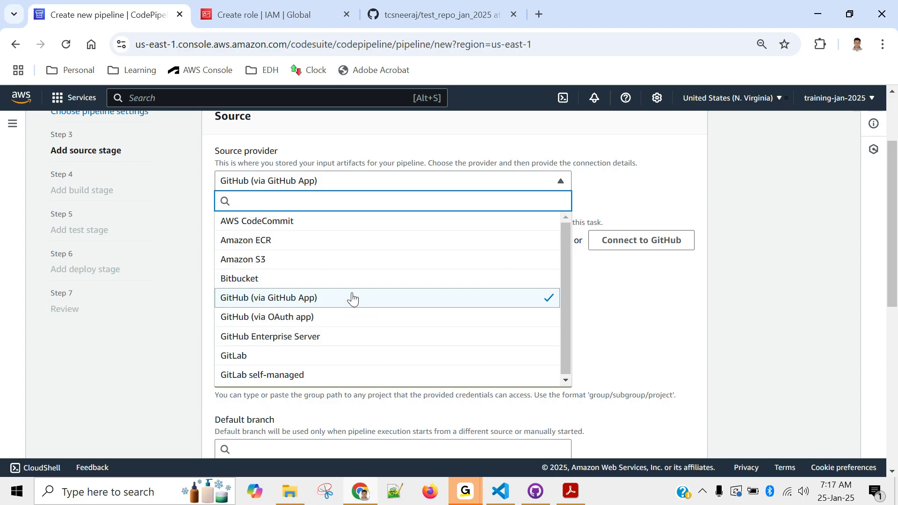
left_click(366, 319)
scroll(366, 318, "down", 2)
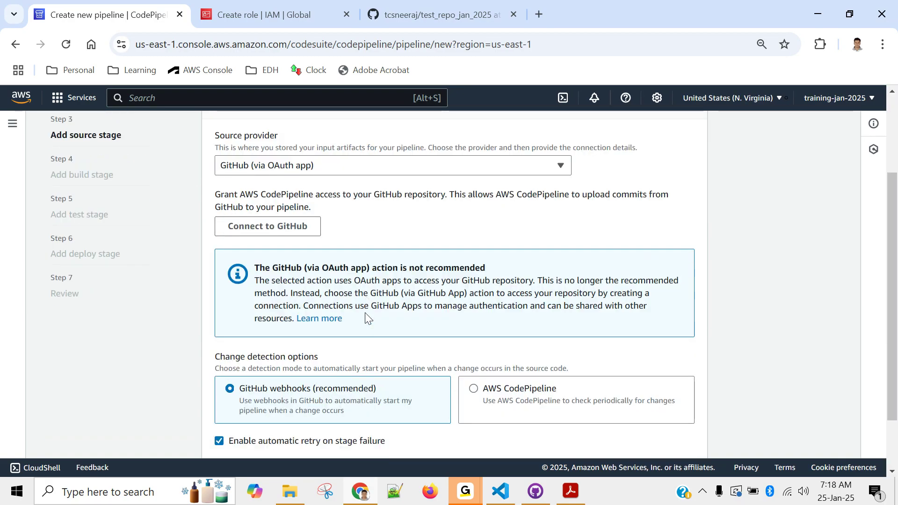
scroll(365, 317, "down", 2)
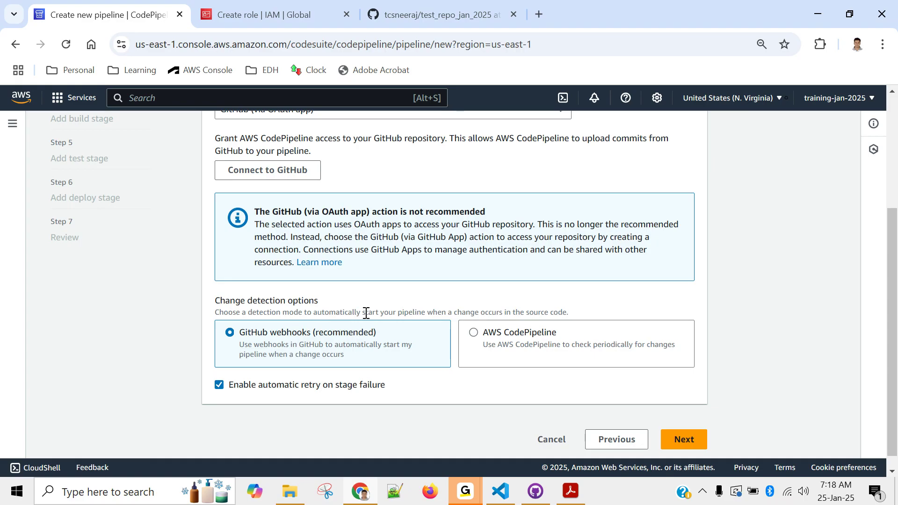
scroll(366, 313, "up", 1)
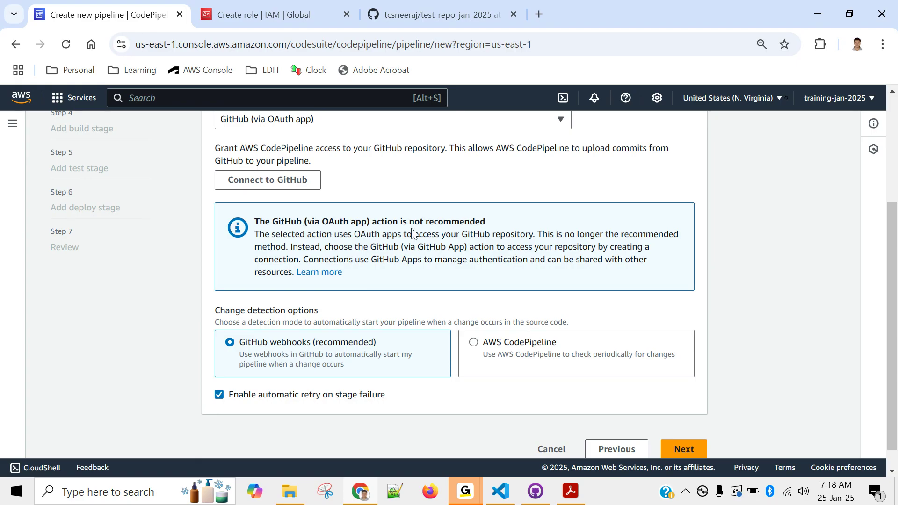
scroll(397, 215, "up", 1)
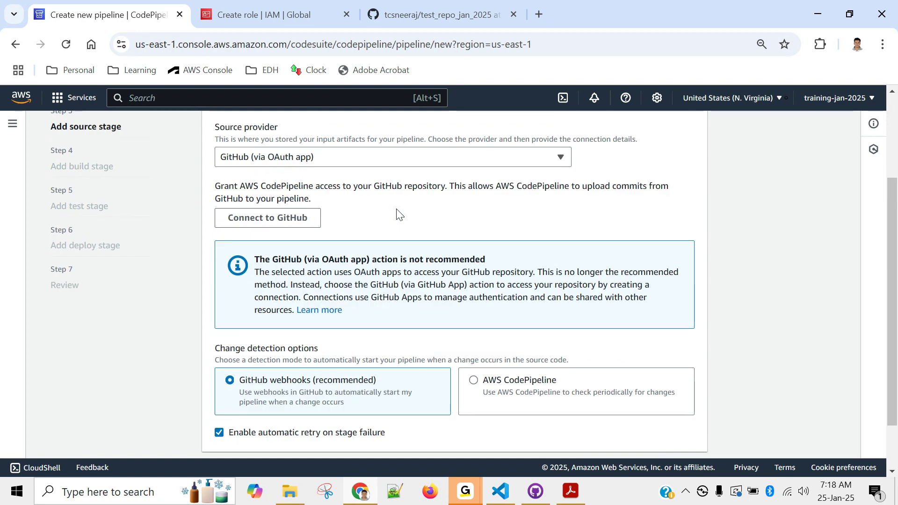
scroll(400, 215, "up", 1)
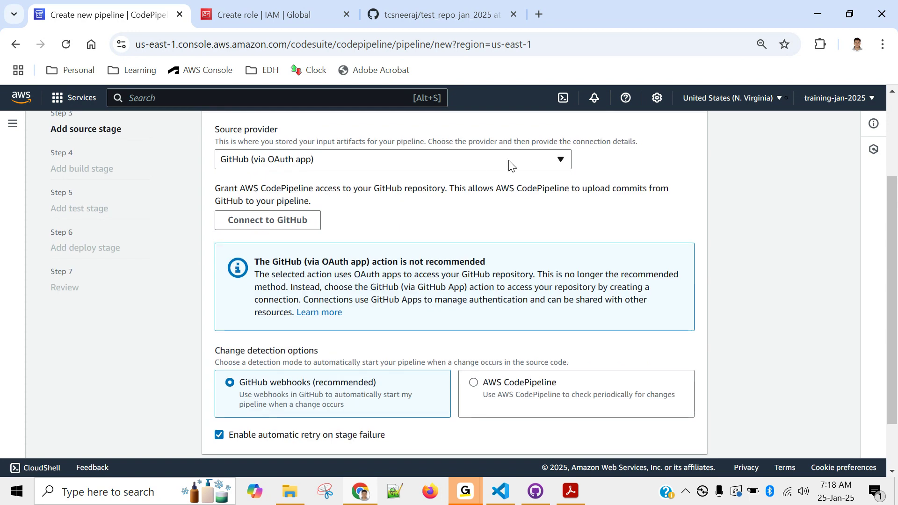
Step: Switch the source provider back to GitHub (via GitHub App) and create a new GitHub connection named abc without an app installation
left_click(473, 161)
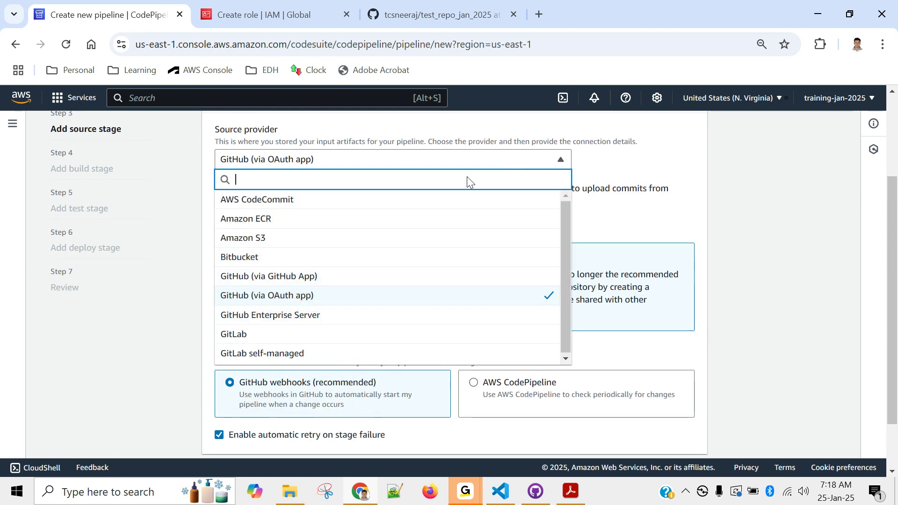
left_click(314, 279)
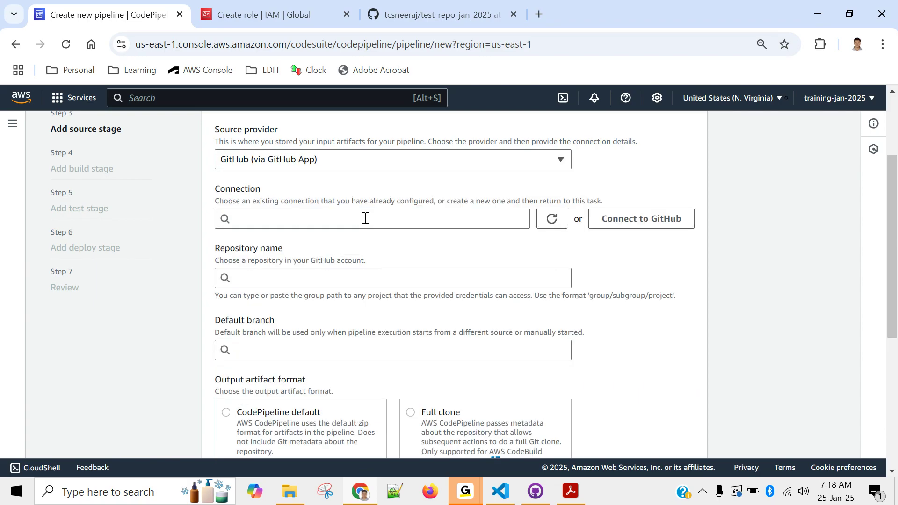
left_click(621, 219)
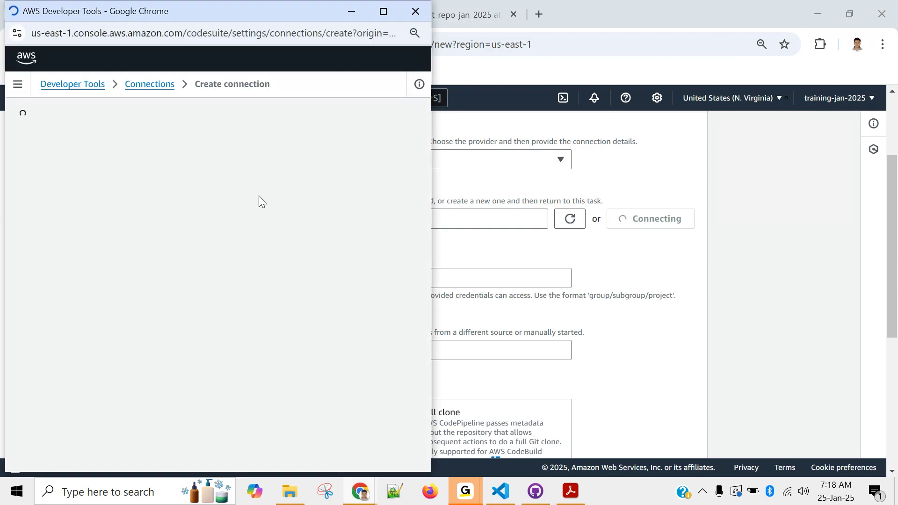
left_click(252, 218)
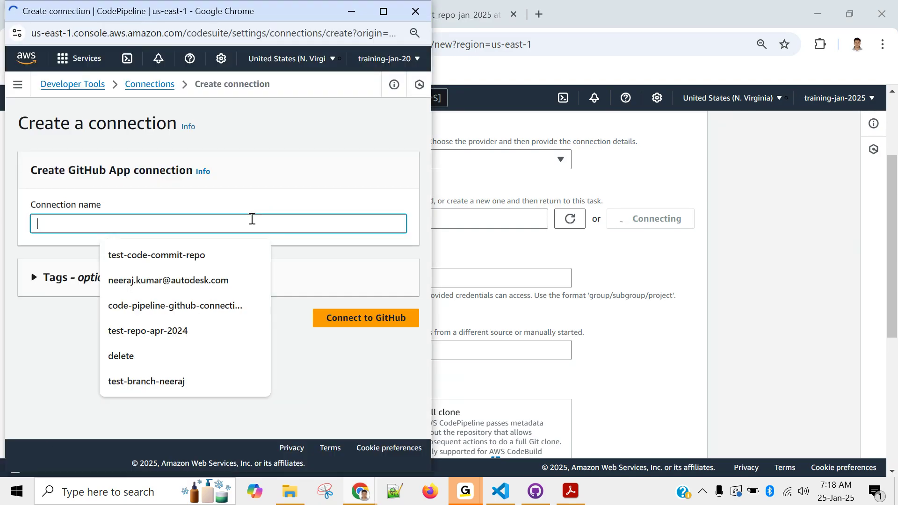
type("trst")
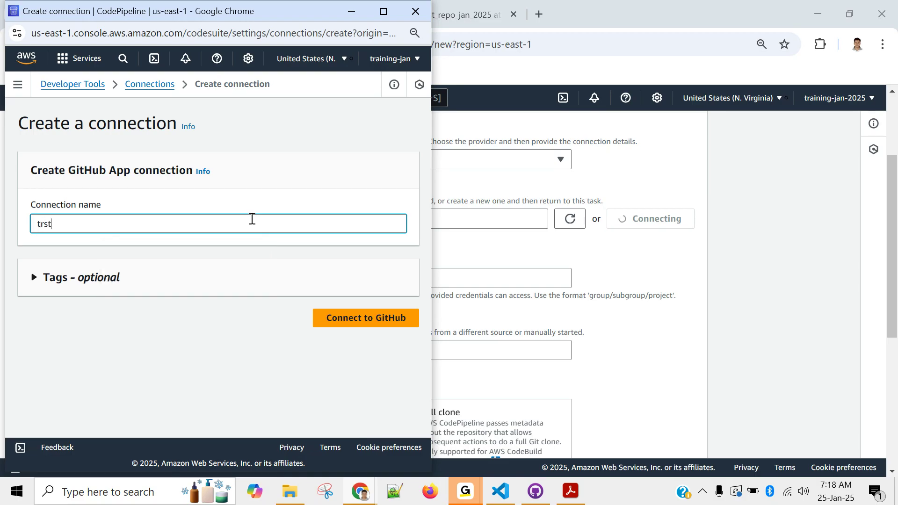
key("BackSpace")
key("BackSpace")
key("BackSpace")
key("BackSpace")
type("abc")
left_click(356, 316)
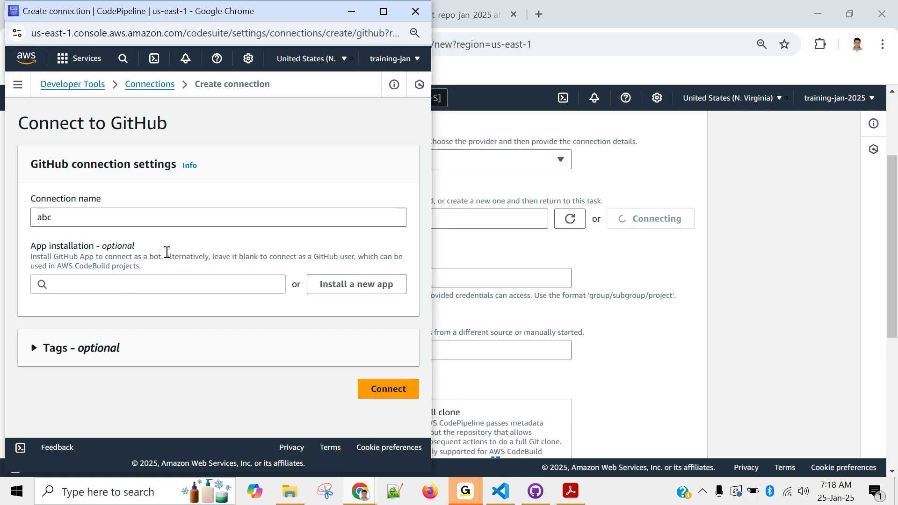
left_click(386, 389)
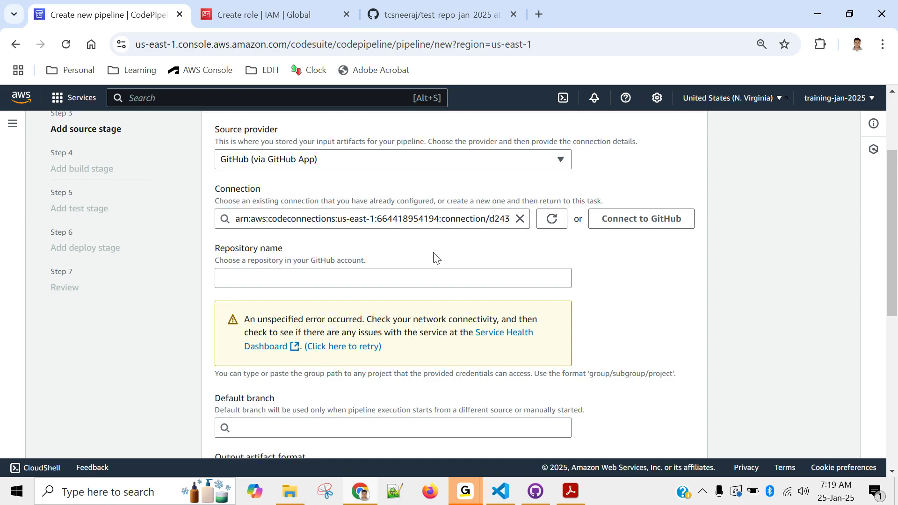
Step: Try to load the GitHub repositories for the abc connection, refreshing the connection in between
left_click(424, 271)
left_click(552, 219)
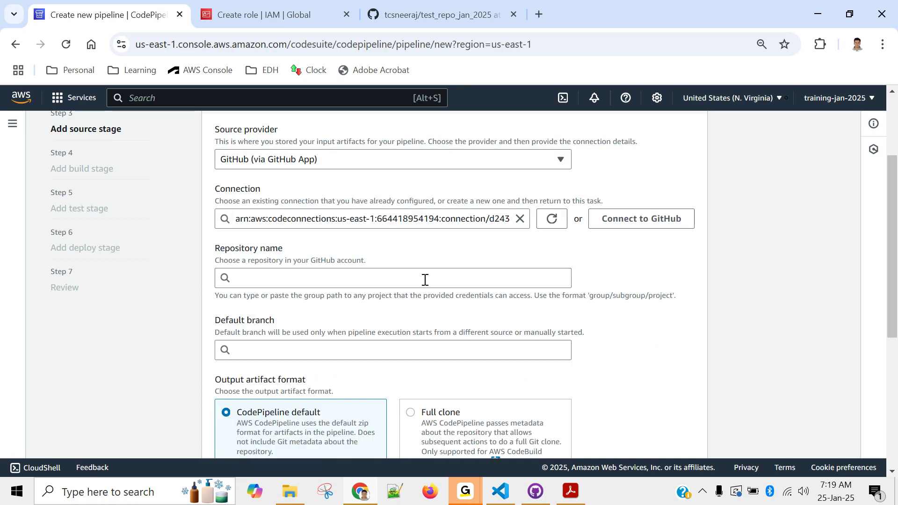
left_click(354, 283)
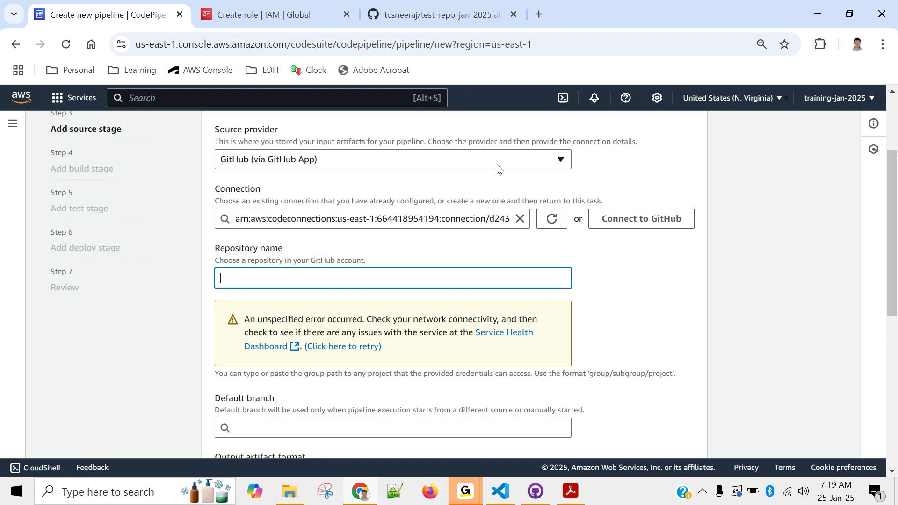
Step: Set the source provider to GitHub (via OAuth app), connect to GitHub and confirm the OAuth request
left_click(509, 164)
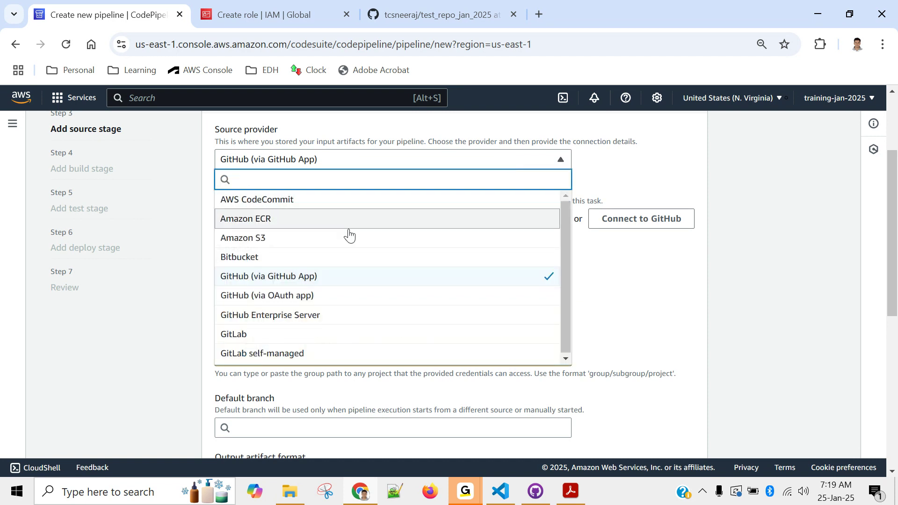
left_click(303, 299)
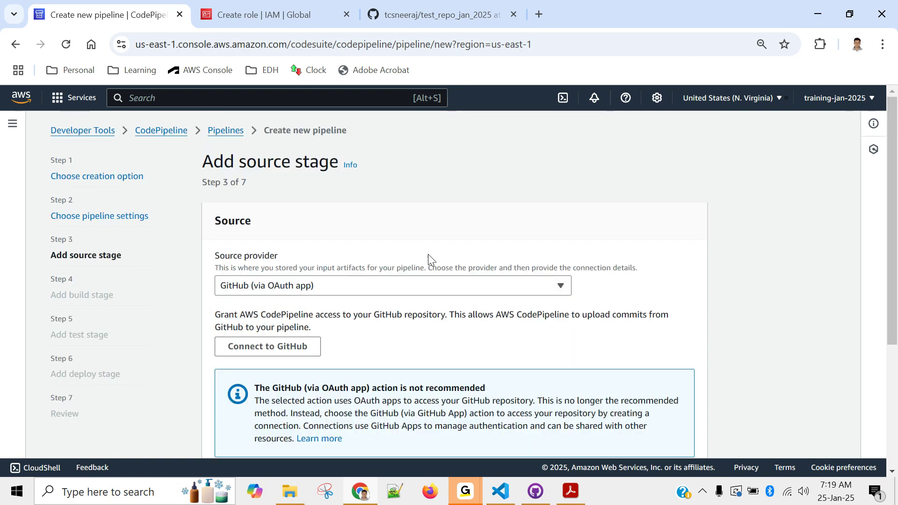
scroll(417, 290, "down", 3)
left_click(244, 196)
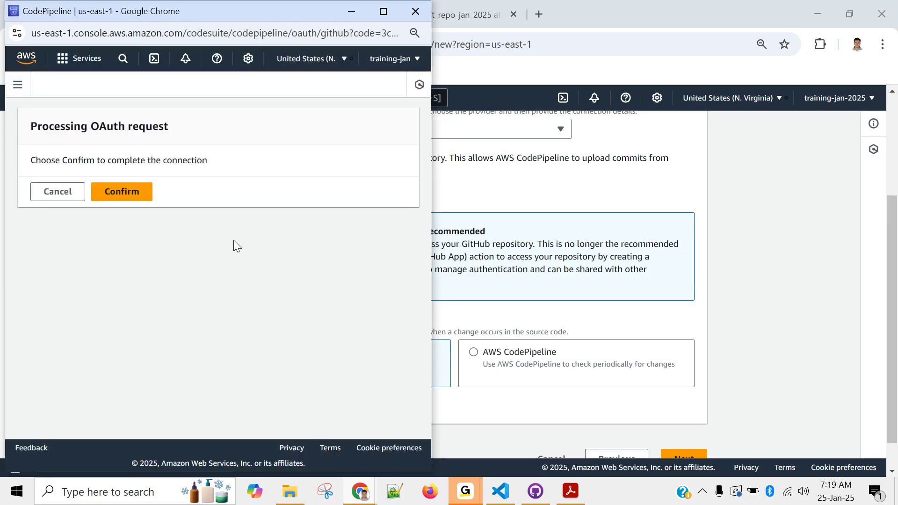
left_click(139, 199)
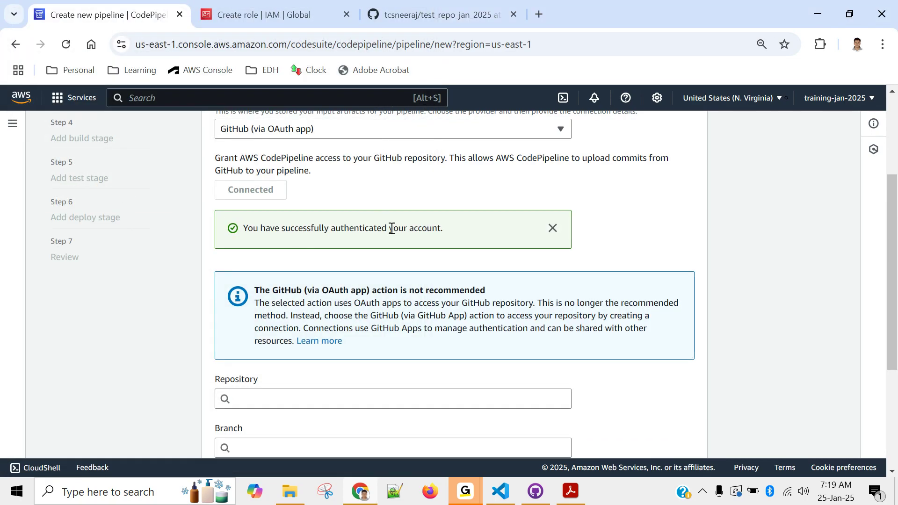
Step: Choose the test_repo_jan_2025 repository with its static_website branch and continue to the build stage
scroll(433, 251, "down", 3)
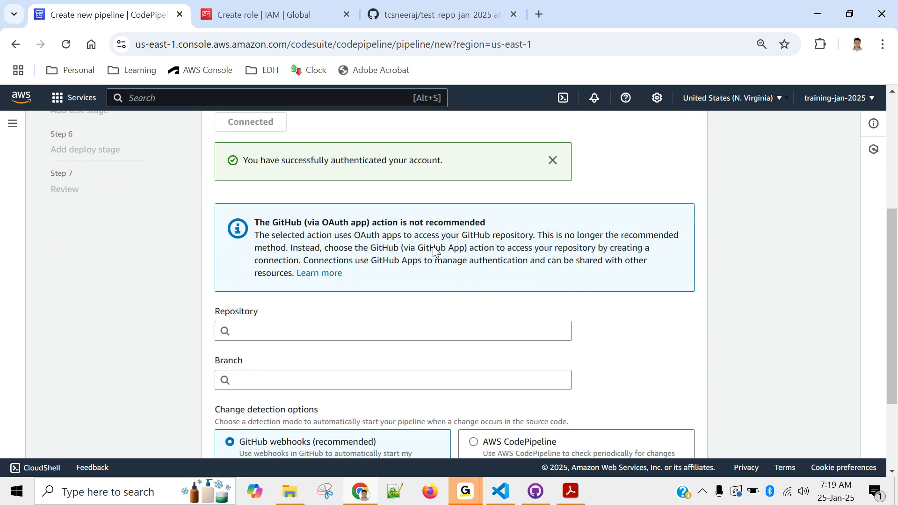
left_click(412, 295)
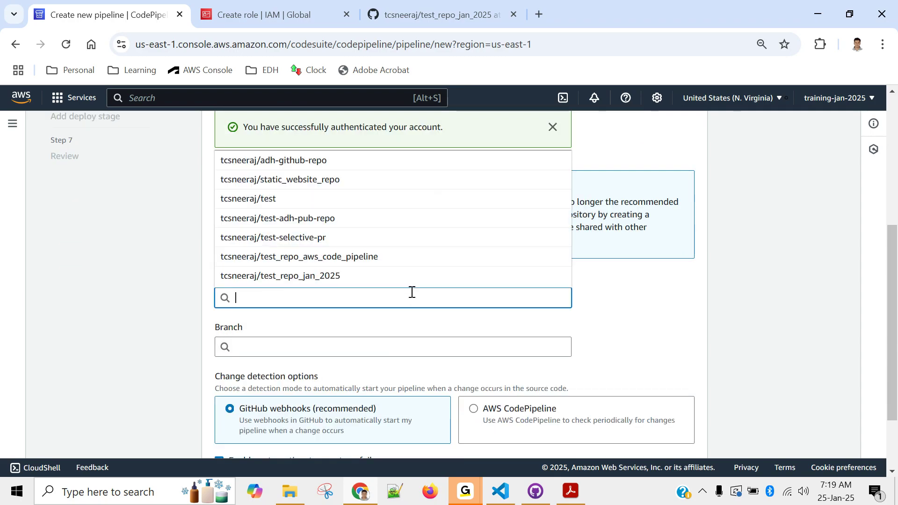
left_click(357, 280)
scroll(460, 318, "down", 3)
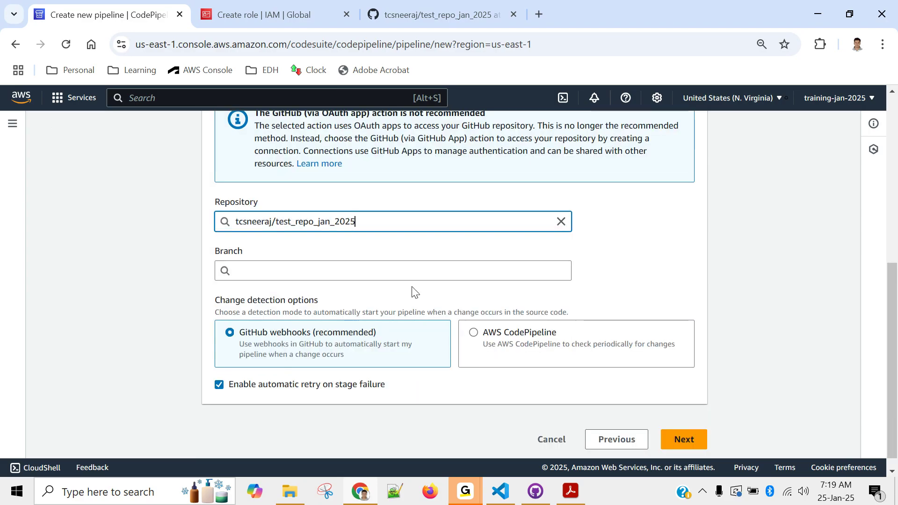
left_click(396, 276)
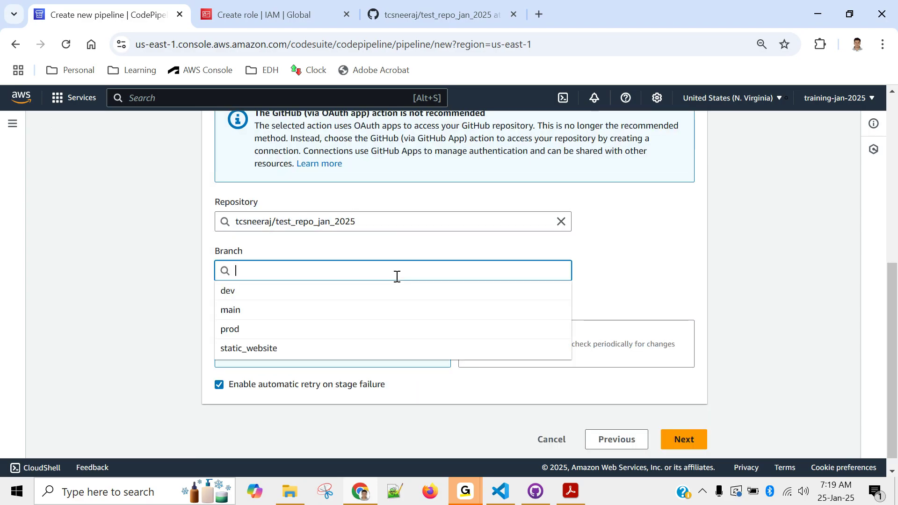
left_click(346, 354)
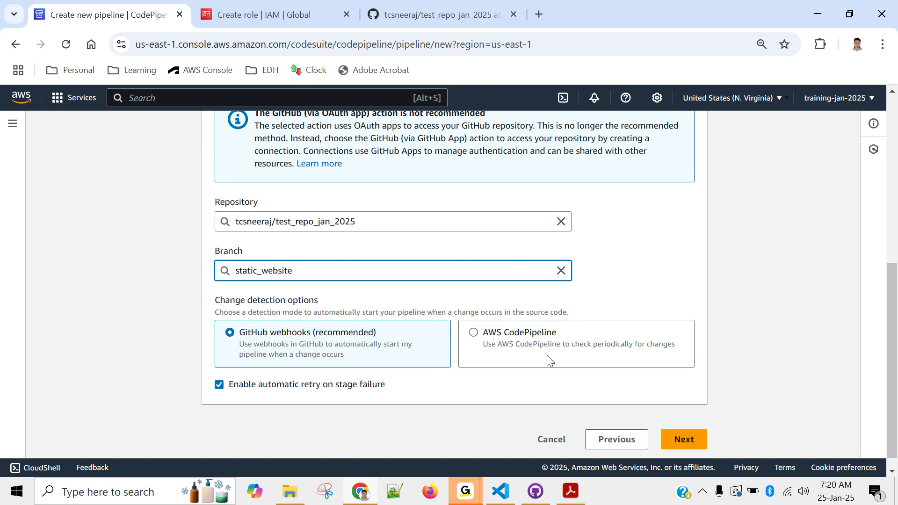
scroll(374, 358, "down", 1)
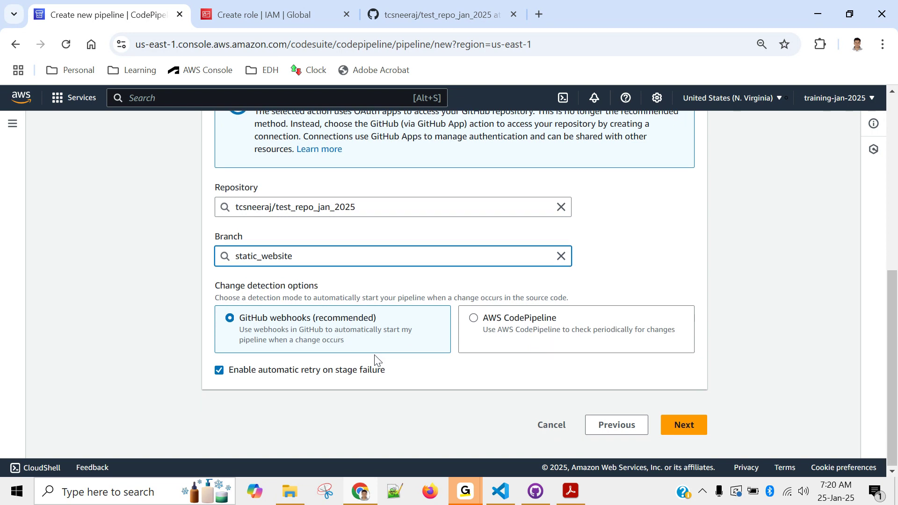
left_click(689, 428)
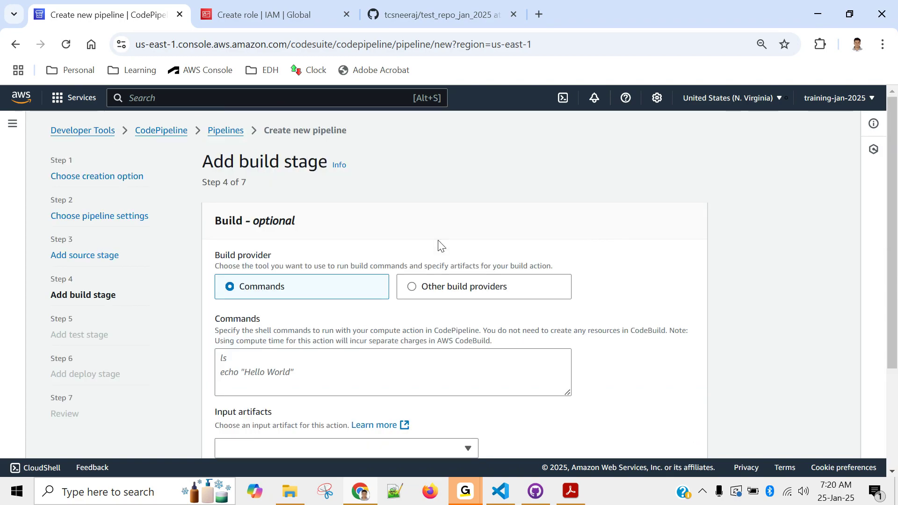
Step: Choose AWS CodeBuild from the other build providers and check which existing build projects are offered
scroll(441, 245, "down", 1)
scroll(439, 243, "down", 3)
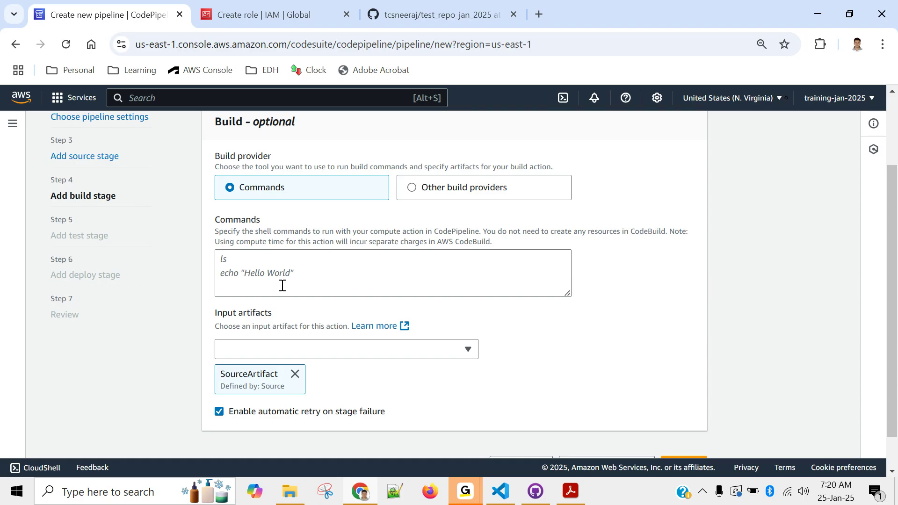
left_click(412, 187)
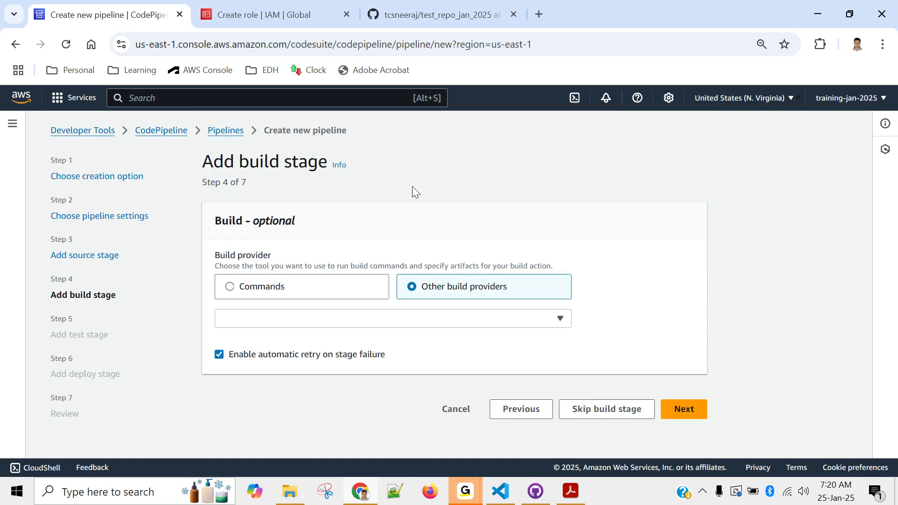
left_click(538, 317)
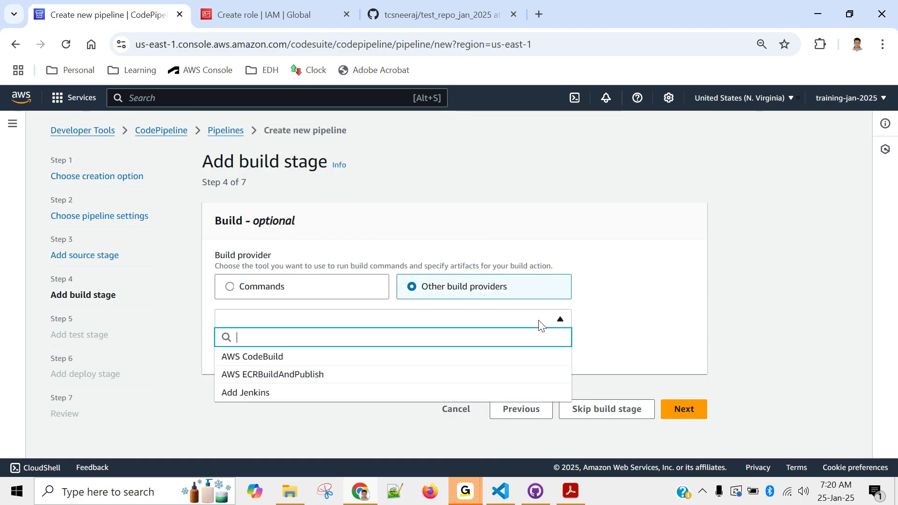
left_click(458, 357)
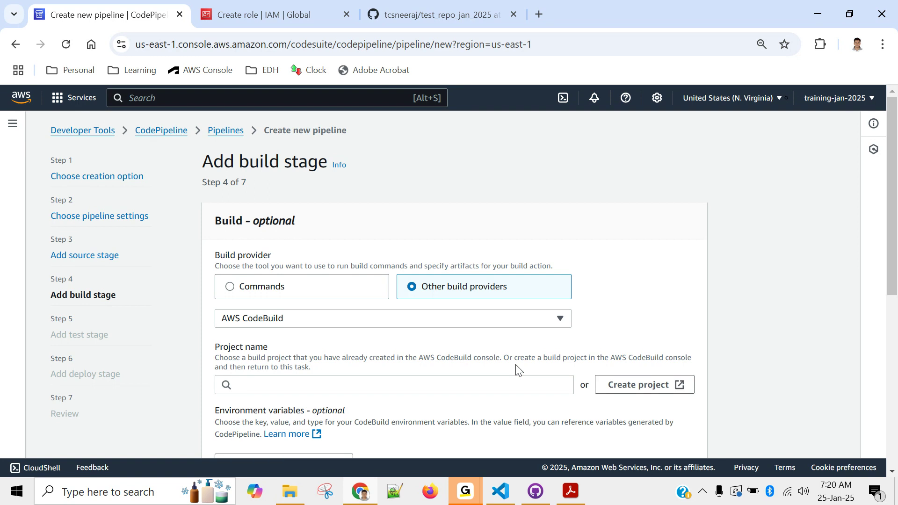
scroll(517, 369, "down", 1)
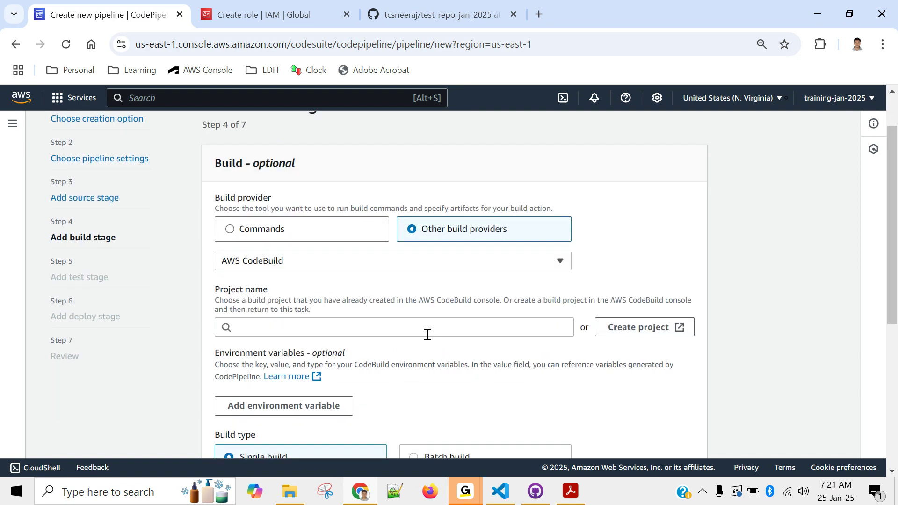
left_click(422, 319)
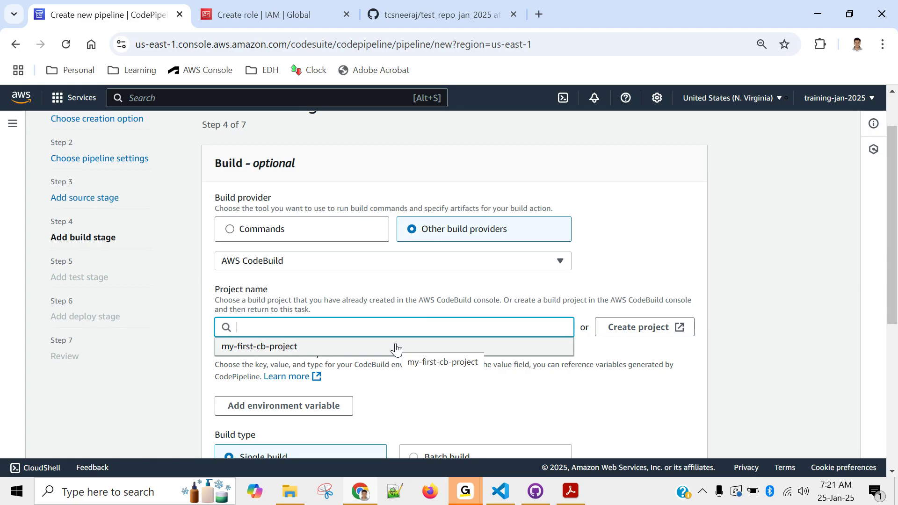
left_click(601, 288)
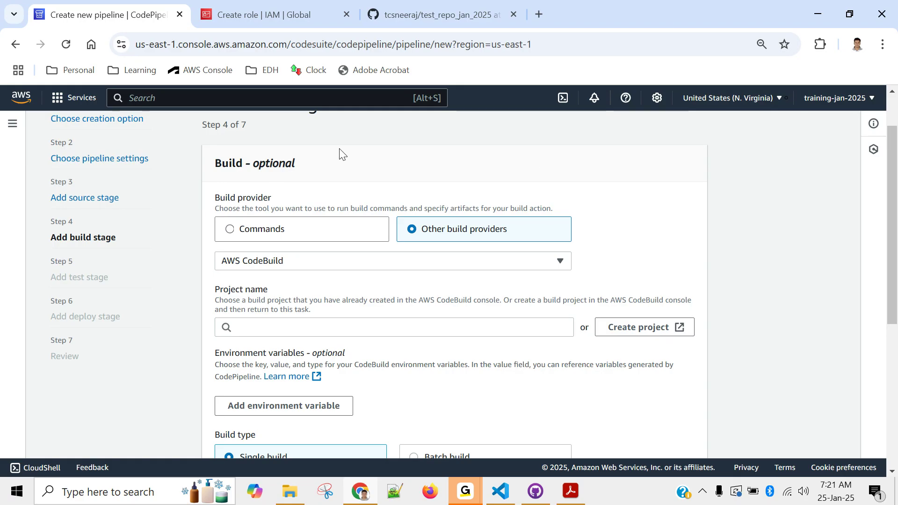
Step: Review the remaining optional build settings, then skip both the build stage and the test stage
double_click(271, 162)
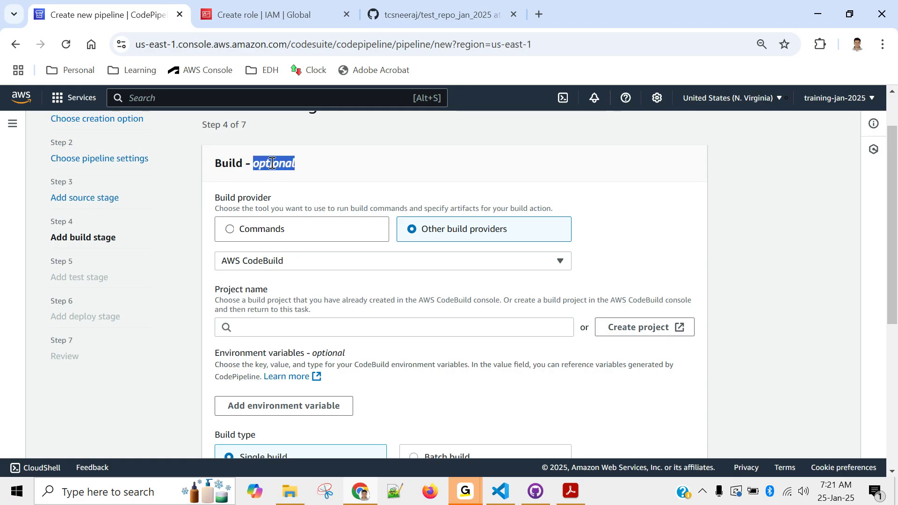
scroll(312, 270, "down", 1)
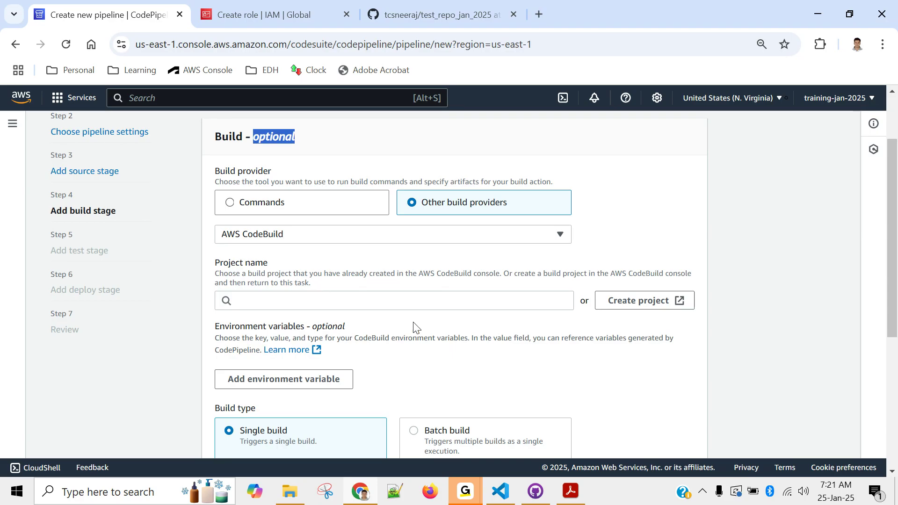
scroll(416, 327, "down", 4)
scroll(415, 325, "down", 2)
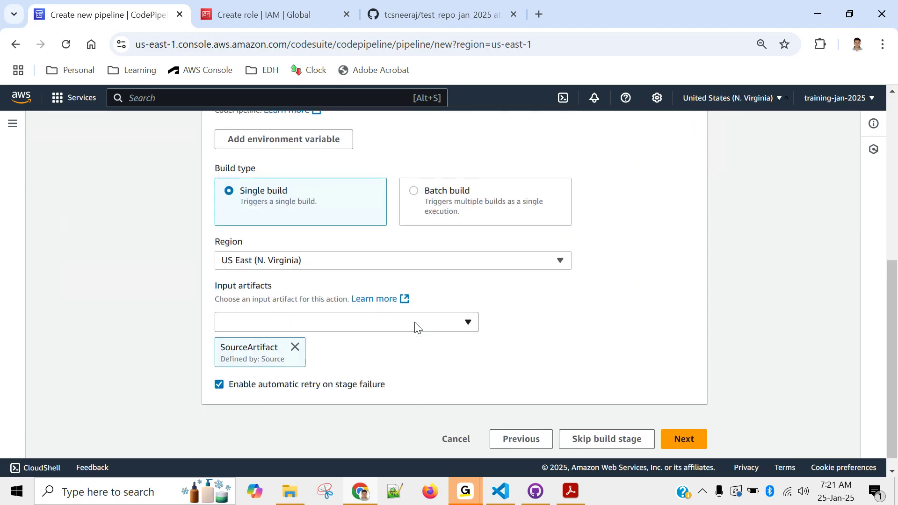
left_click(596, 429)
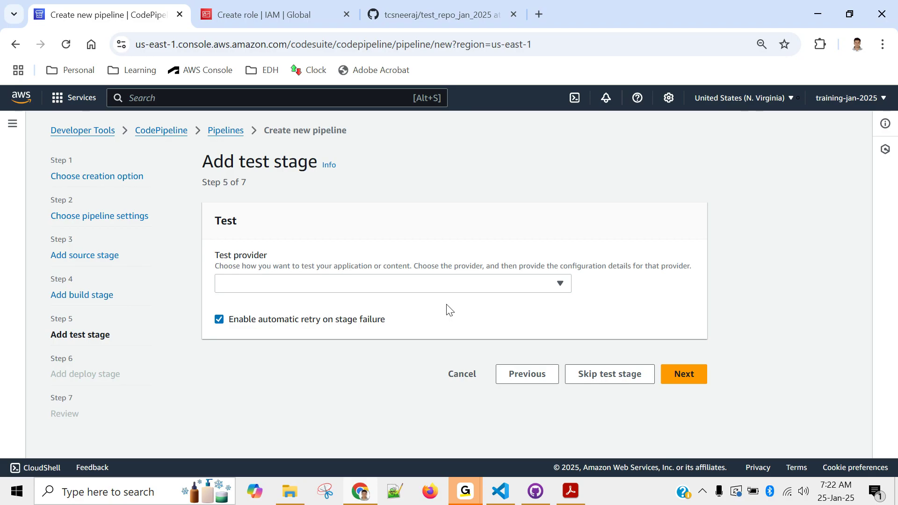
left_click(597, 380)
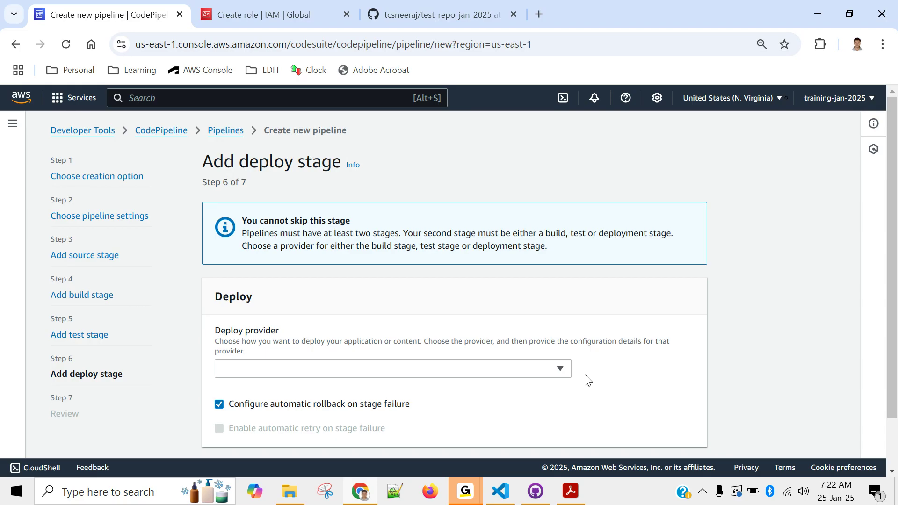
Step: Set the deploy provider of the pipeline's deploy stage to Amazon S3
left_click(558, 371)
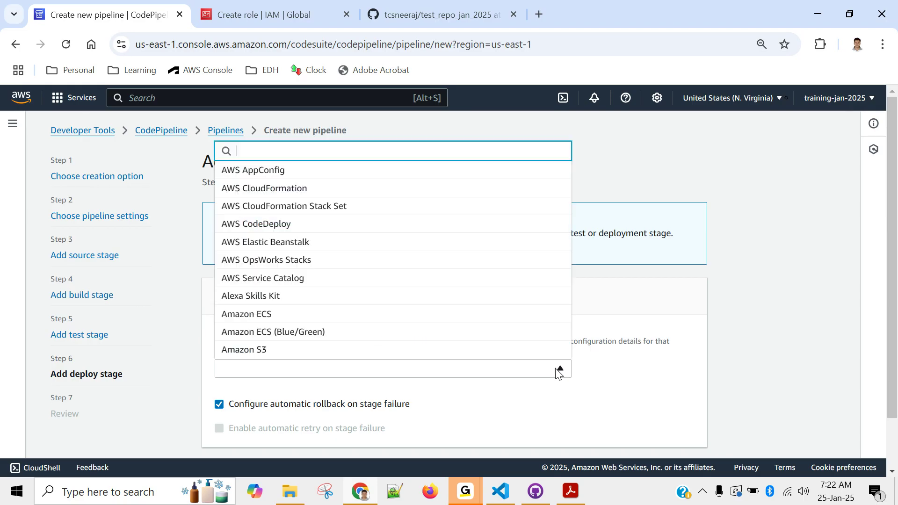
left_click(416, 351)
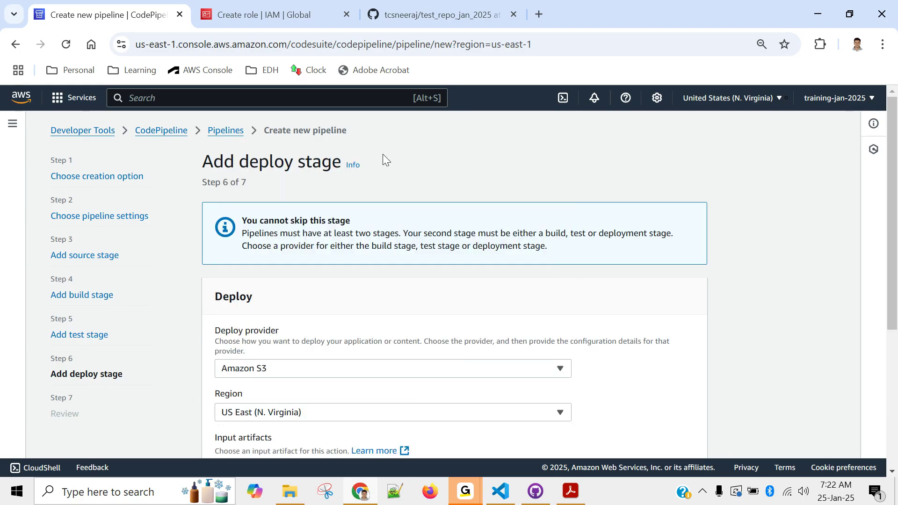
Step: Duplicate the IAM role browser tab, switch the copy to the S3 service and open the static-website-demo-698 bucket
left_click(264, 15)
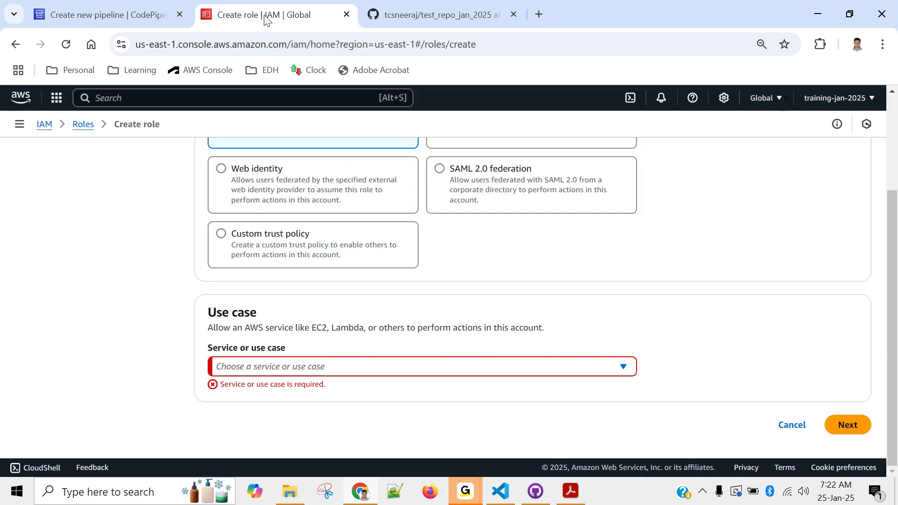
right_click(265, 19)
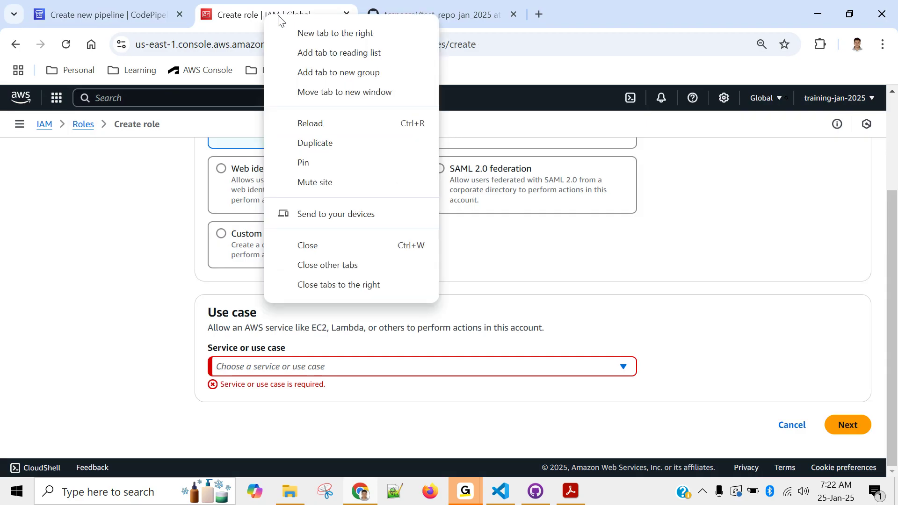
left_click(309, 143)
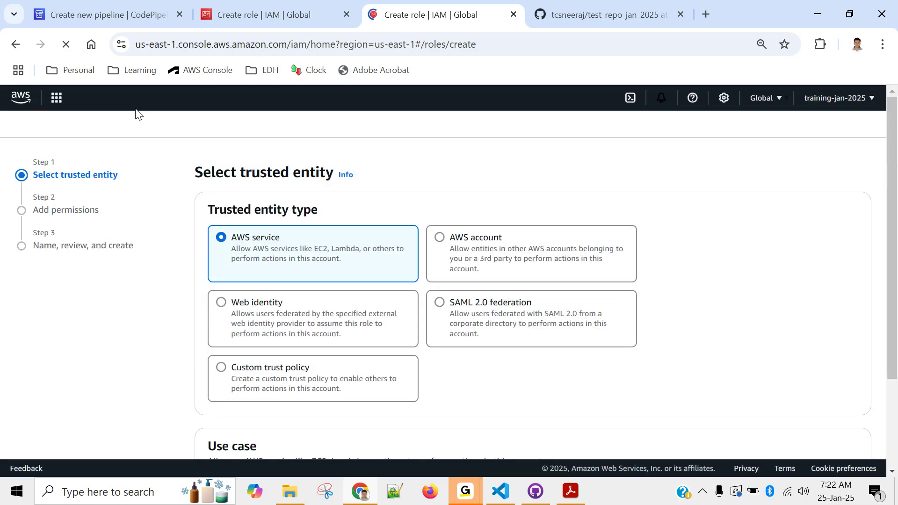
left_click(147, 97)
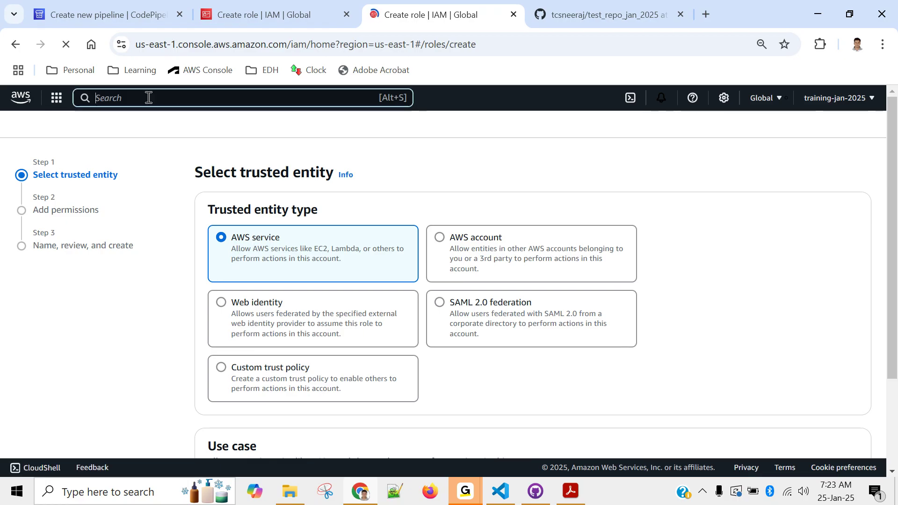
type("s3")
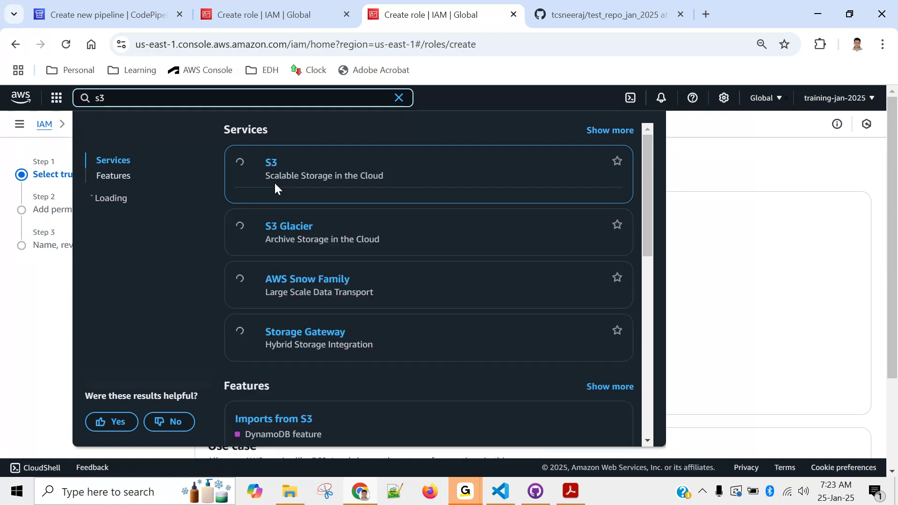
left_click(270, 162)
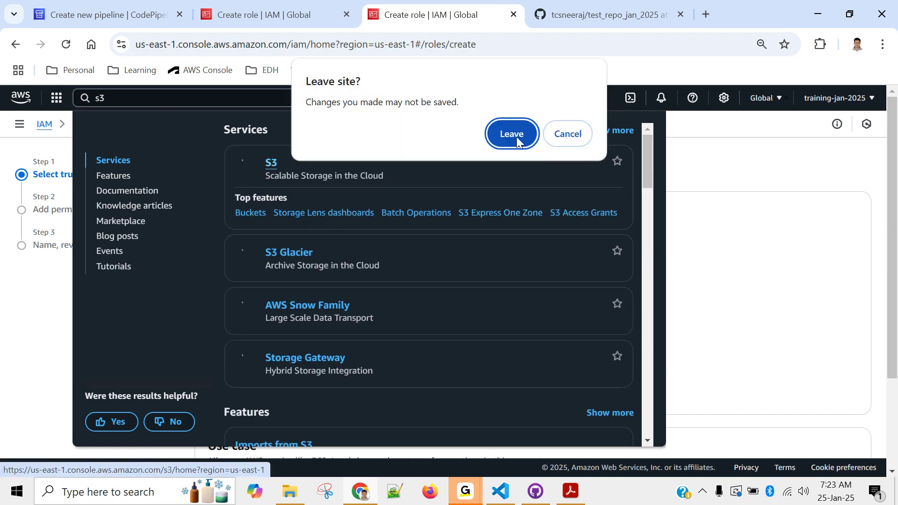
left_click(511, 134)
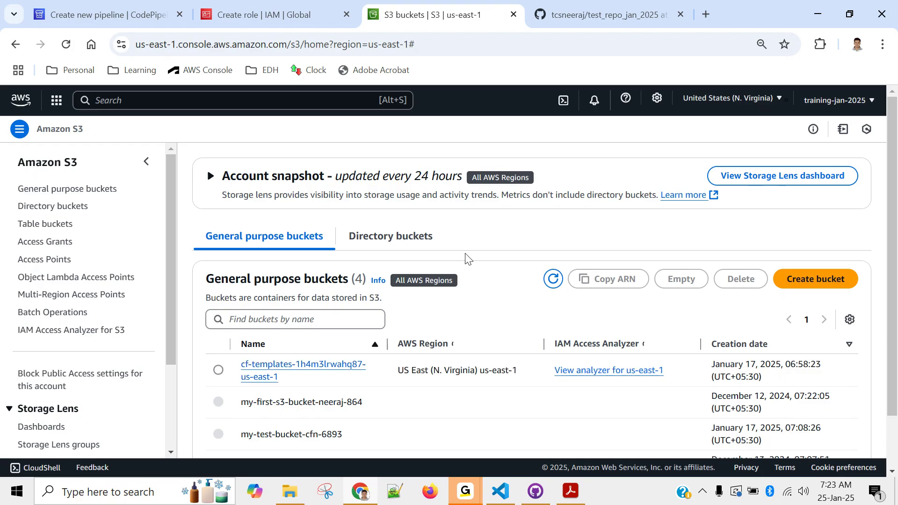
scroll(472, 281, "down", 1)
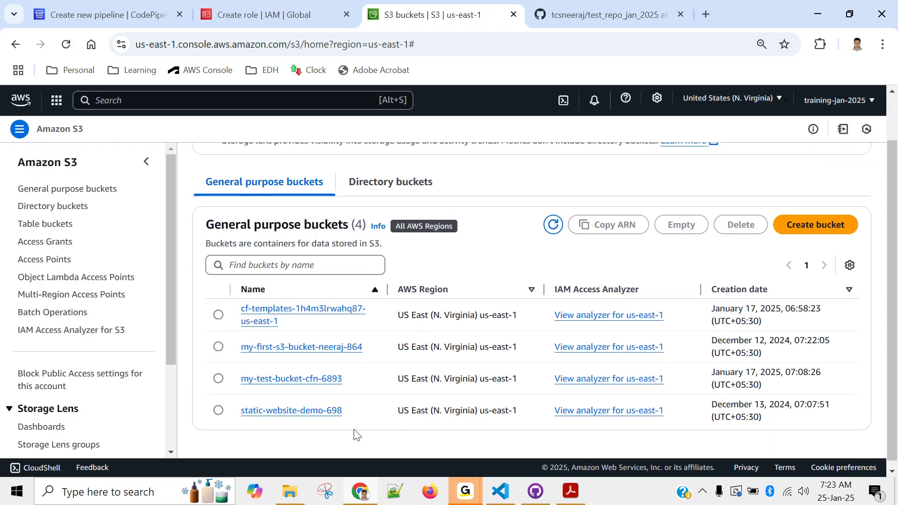
left_click(337, 411)
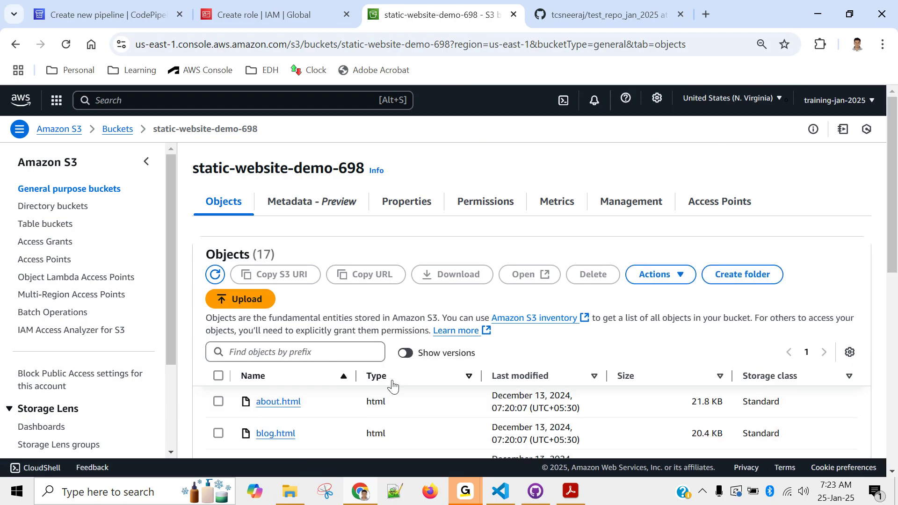
Step: Find the static website hosting section in the bucket's properties and open the bucket website endpoint
left_click(406, 205)
scroll(367, 394, "down", 15)
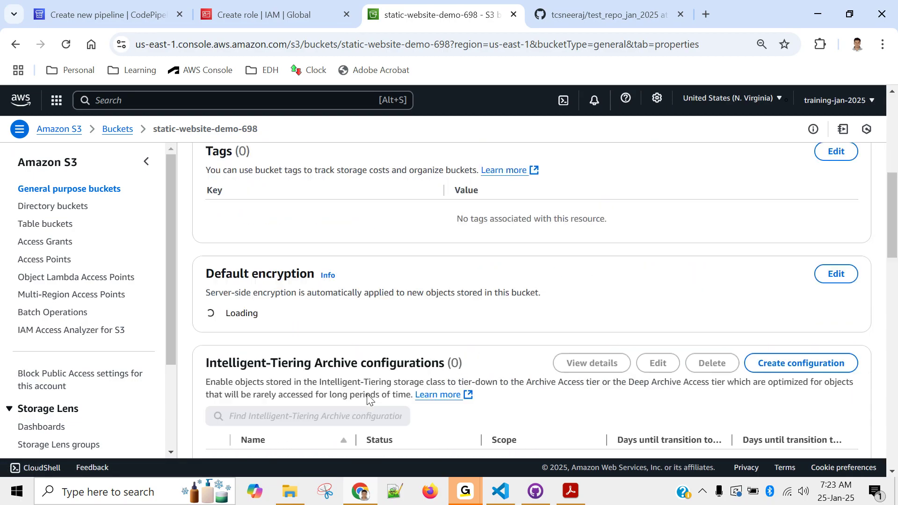
scroll(367, 393, "down", 9)
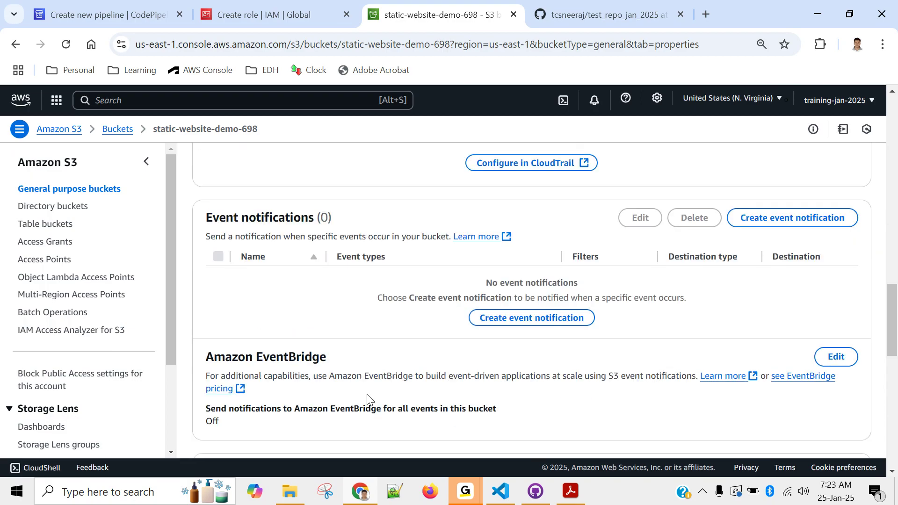
scroll(367, 398, "down", 6)
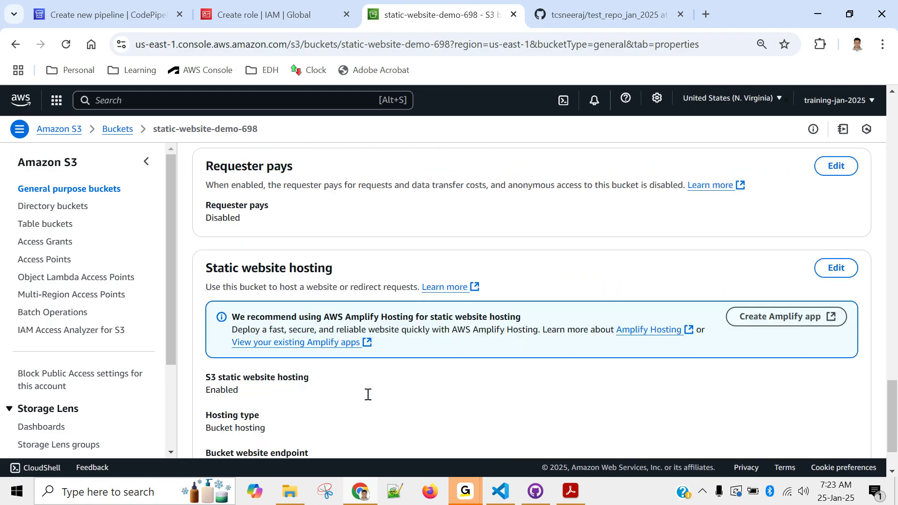
scroll(367, 398, "down", 1)
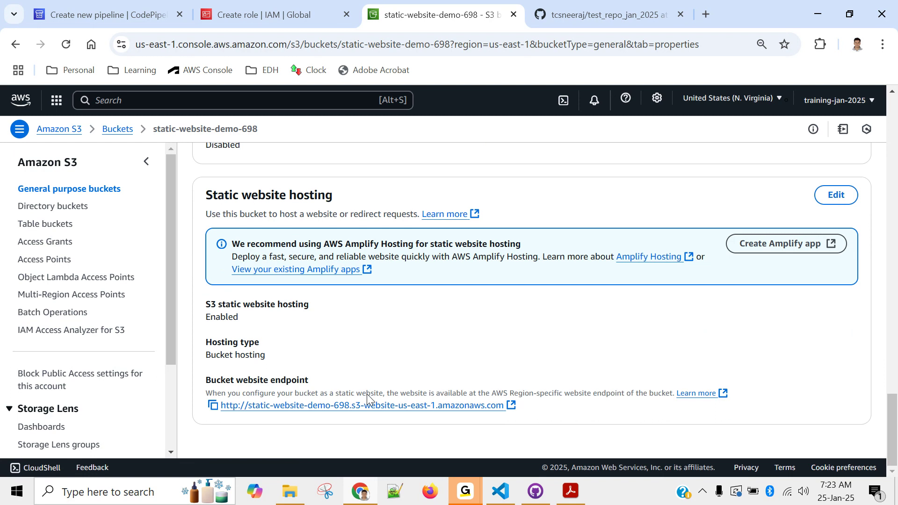
left_click(344, 407)
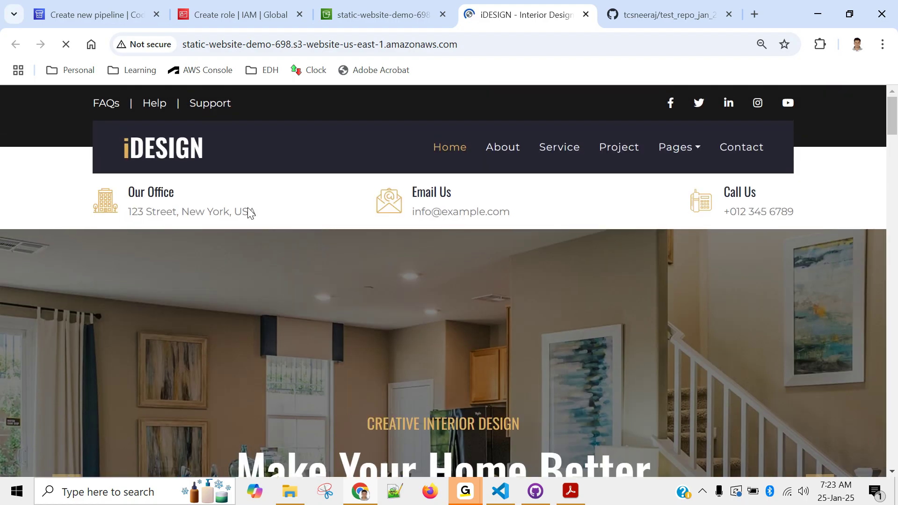
Step: Return from the website to the static-website-demo-698 bucket and display its list of objects
left_click(373, 14)
scroll(356, 196, "up", 5)
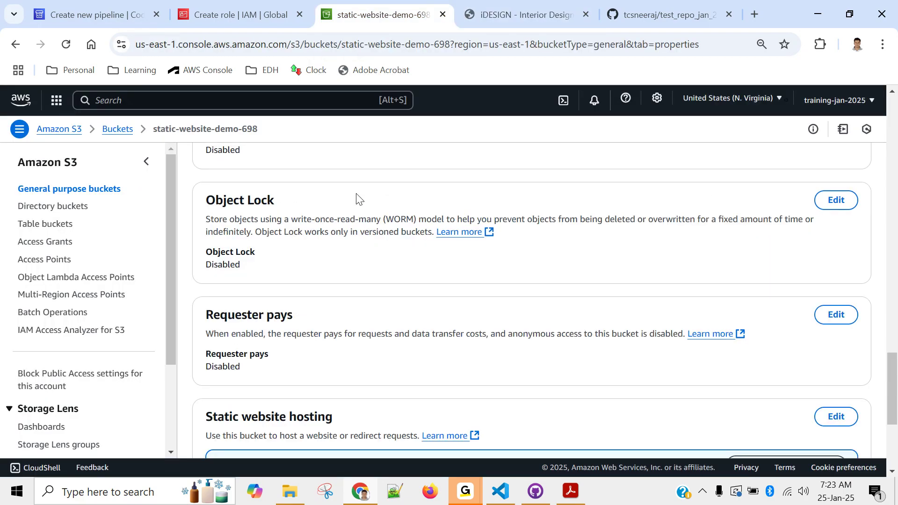
scroll(357, 196, "up", 15)
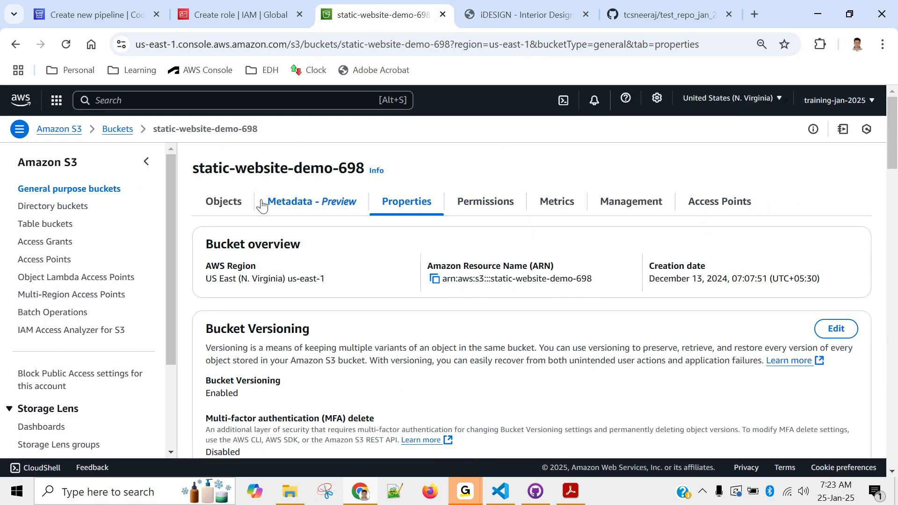
left_click(225, 201)
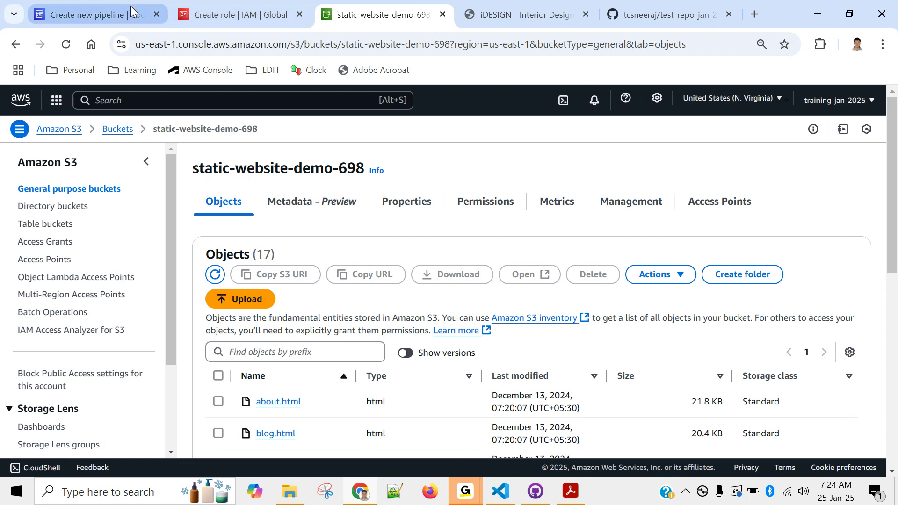
Step: Return to the pipeline's deploy stage, check the available input artifacts and select static-website-demo-698 as the deployment bucket
left_click(94, 14)
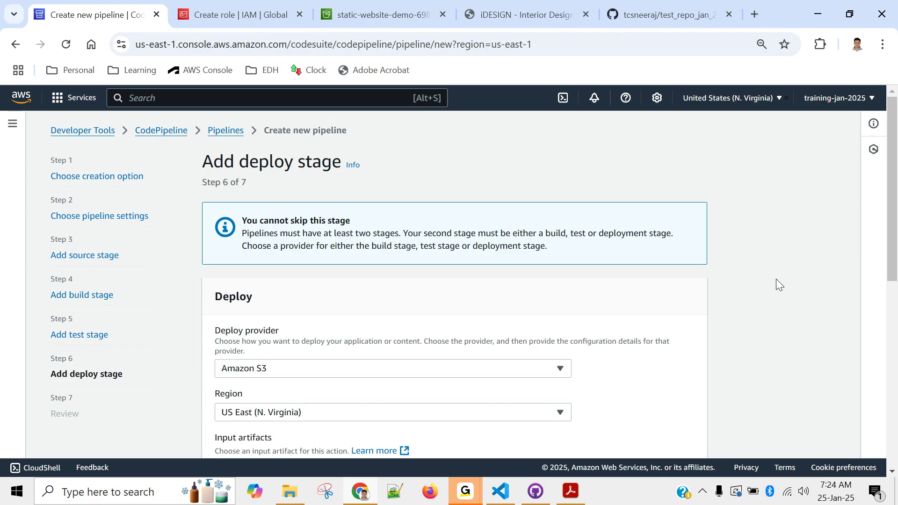
scroll(776, 278, "down", 4)
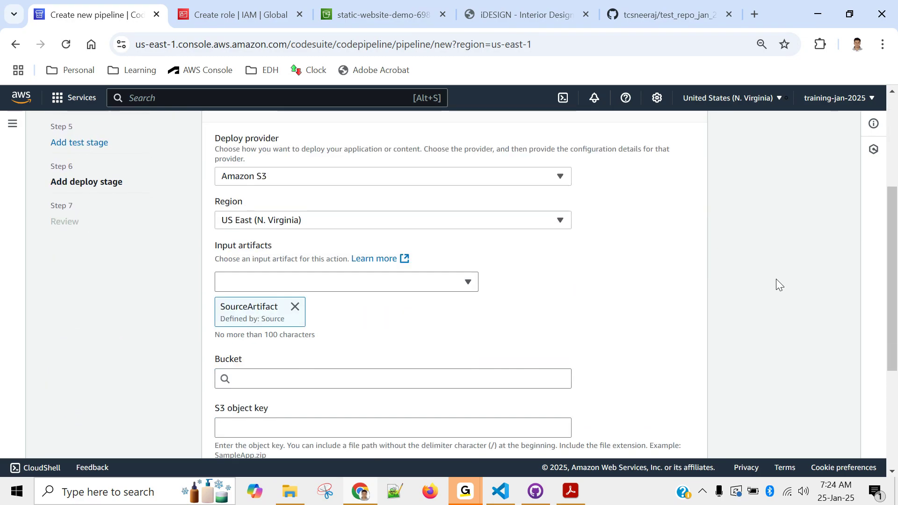
scroll(775, 279, "down", 1)
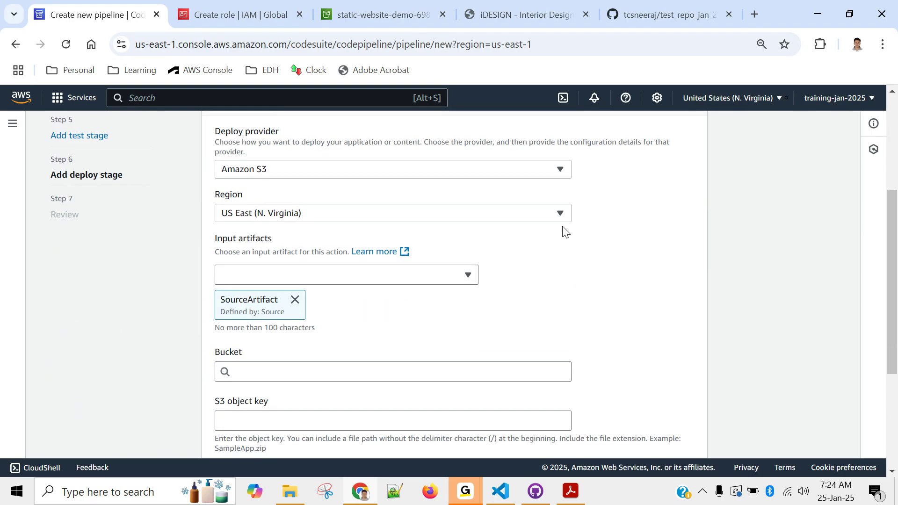
left_click(459, 279)
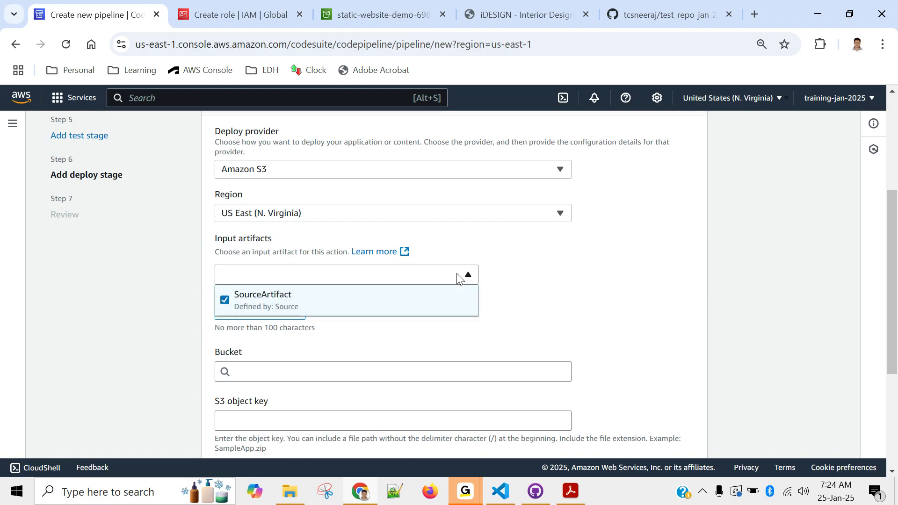
left_click(535, 274)
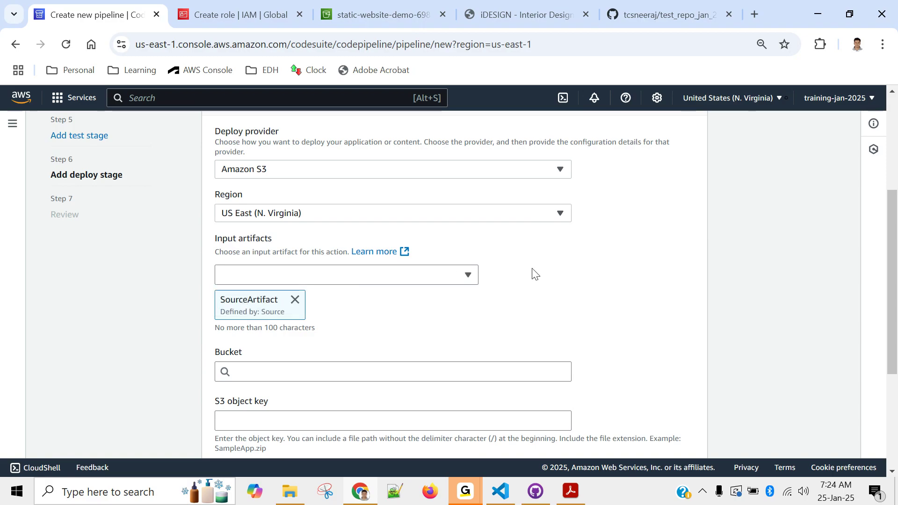
scroll(518, 300, "down", 2)
left_click(505, 298)
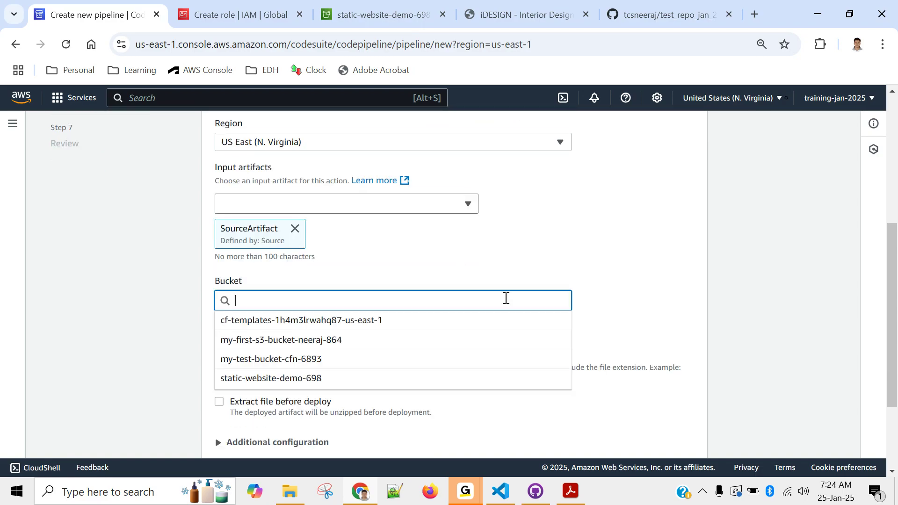
left_click(423, 380)
Step: Leave the S3 object key empty and enable extracting the file before deploy
scroll(651, 286, "down", 1)
left_click(552, 295)
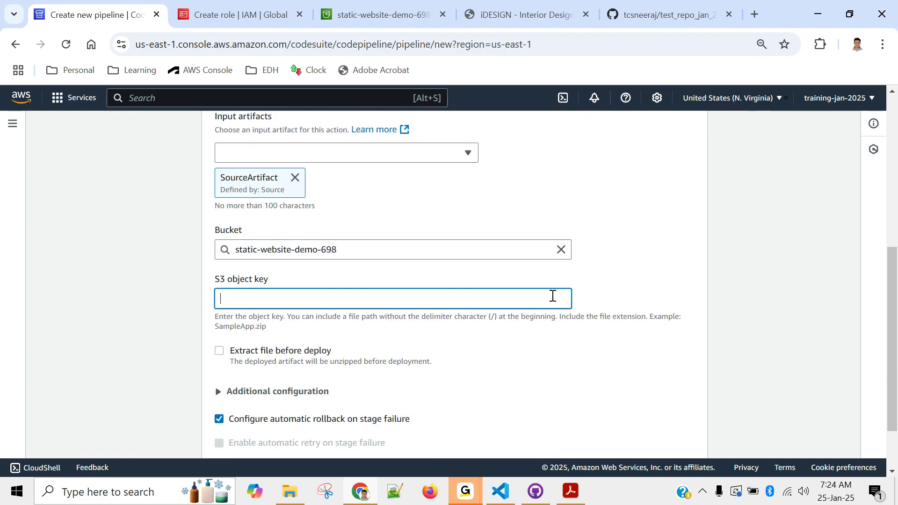
left_click(655, 289)
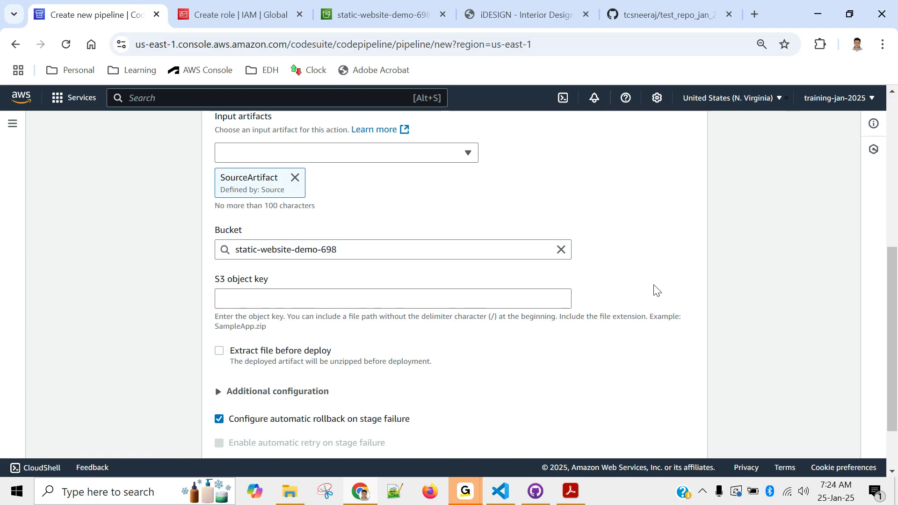
scroll(593, 351, "down", 1)
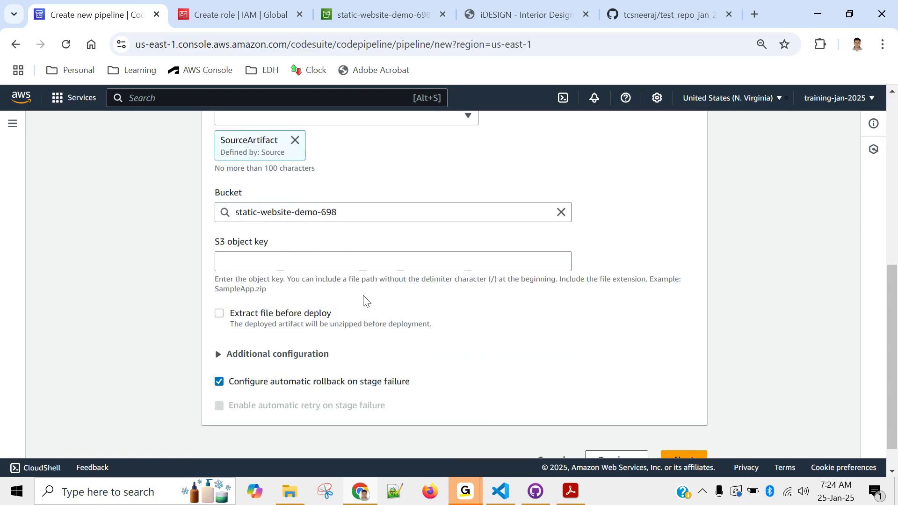
left_click(219, 318)
scroll(617, 292, "down", 1)
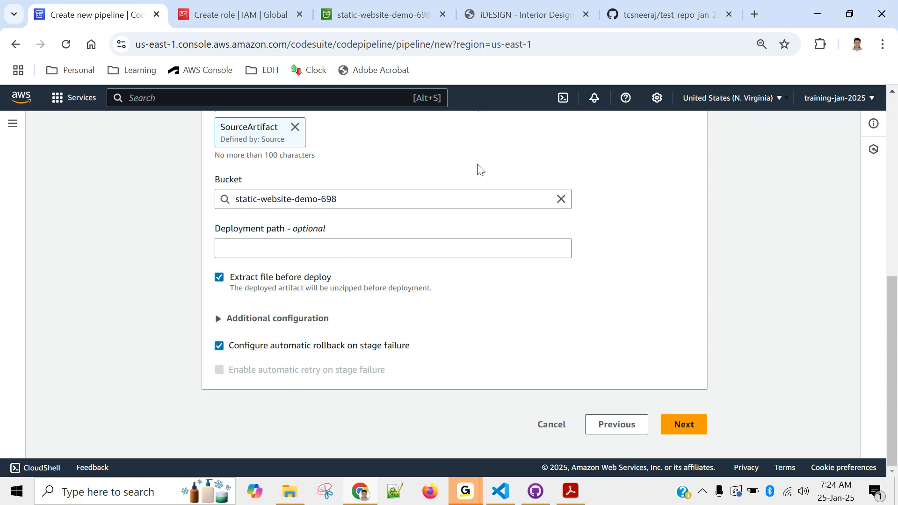
Step: Recheck the objects in the static-website-demo-698 bucket, then accept the deploy stage and continue to the pipeline review
left_click(360, 13)
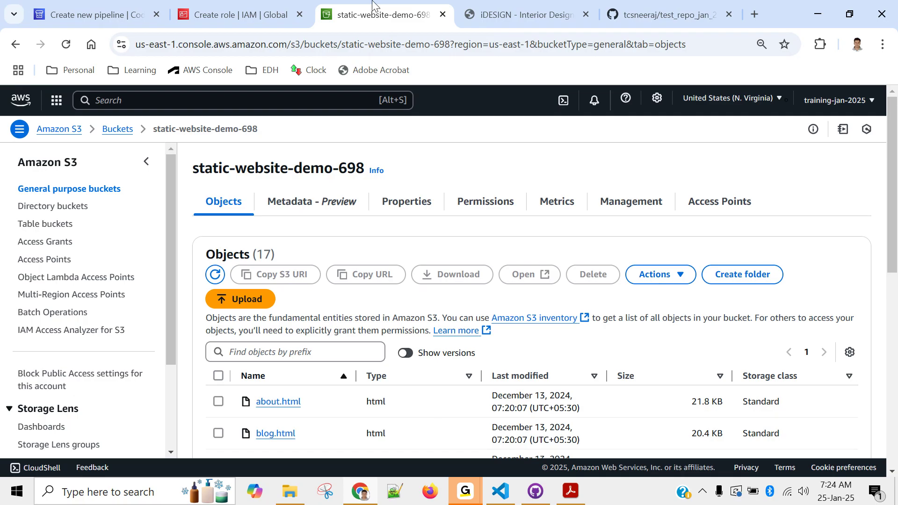
left_click(98, 13)
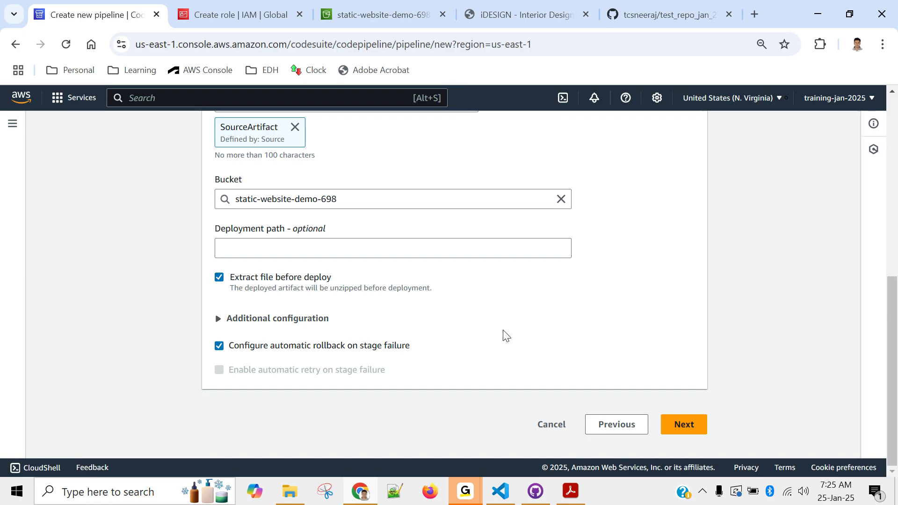
left_click(683, 425)
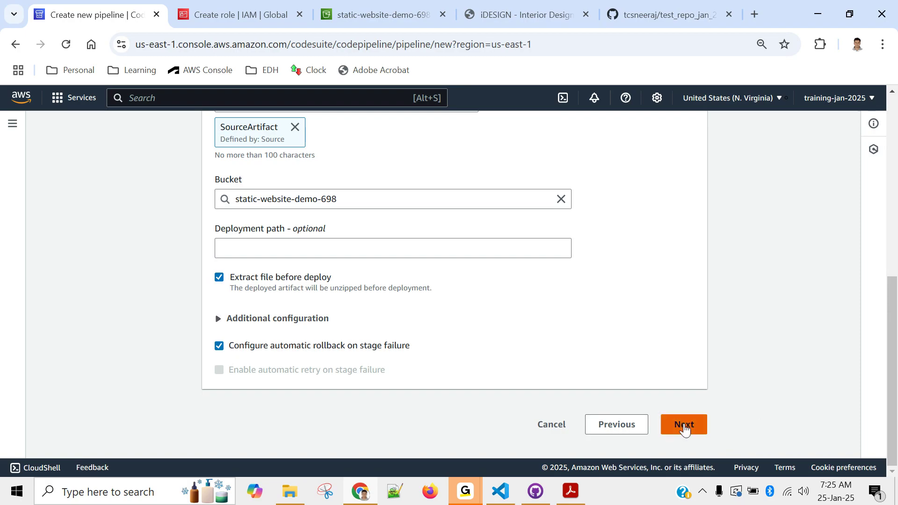
Step: Review the pipeline, source and deploy stage settings, including the static_website branch and S3 bucket, and create the pipeline
scroll(469, 419, "down", 2)
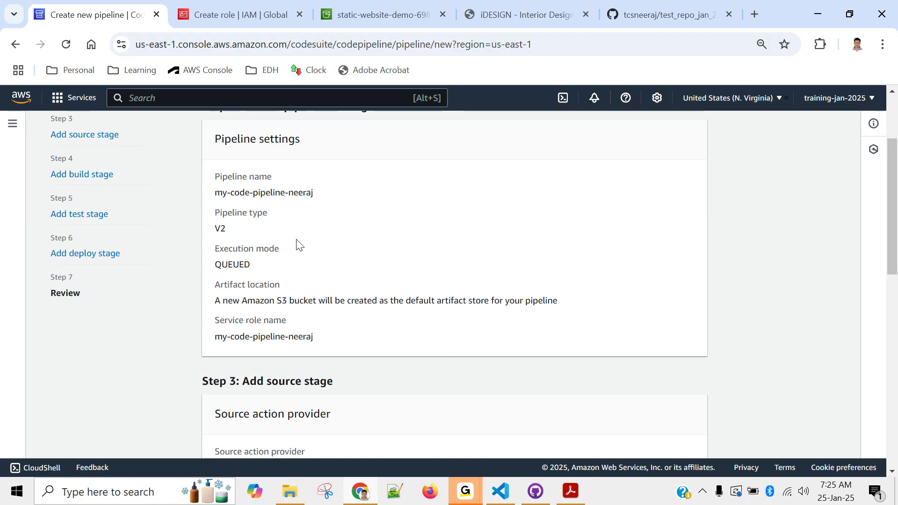
scroll(280, 243, "down", 1)
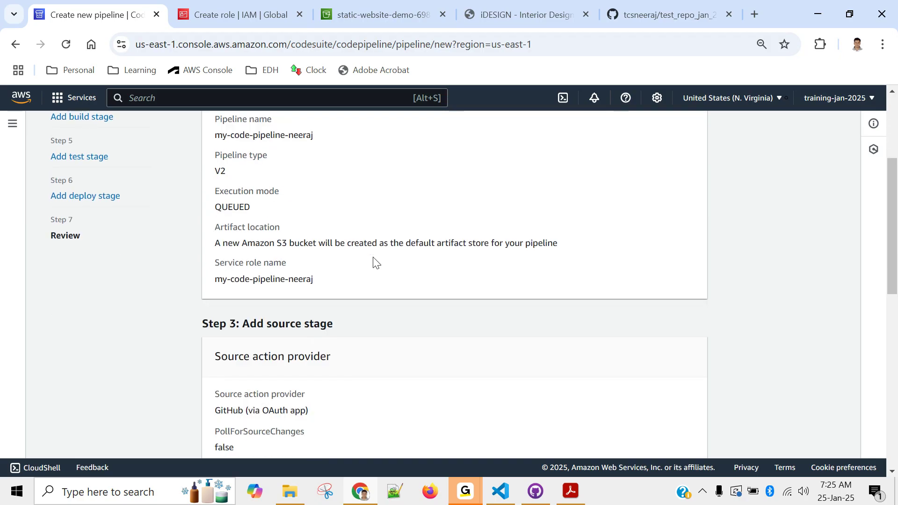
scroll(365, 268, "down", 1)
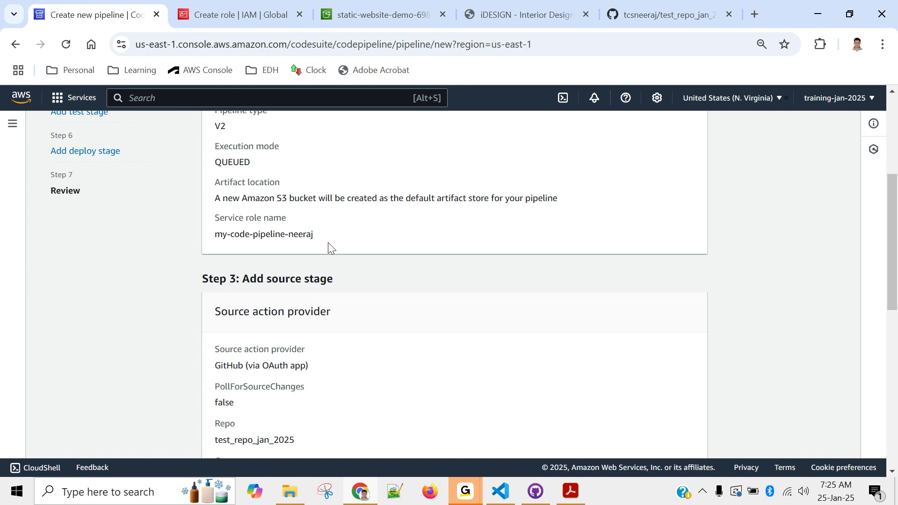
scroll(405, 347, "down", 2)
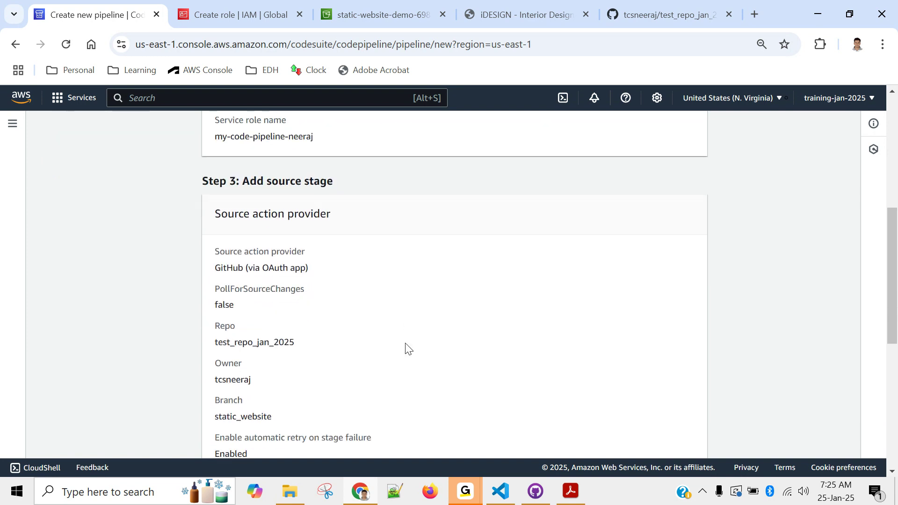
scroll(326, 297, "down", 2)
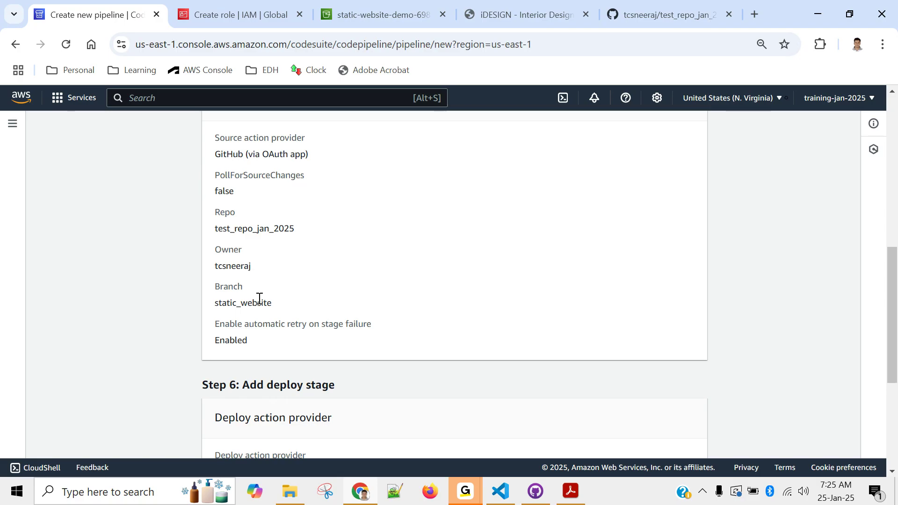
double_click(242, 301)
scroll(328, 288, "down", 3)
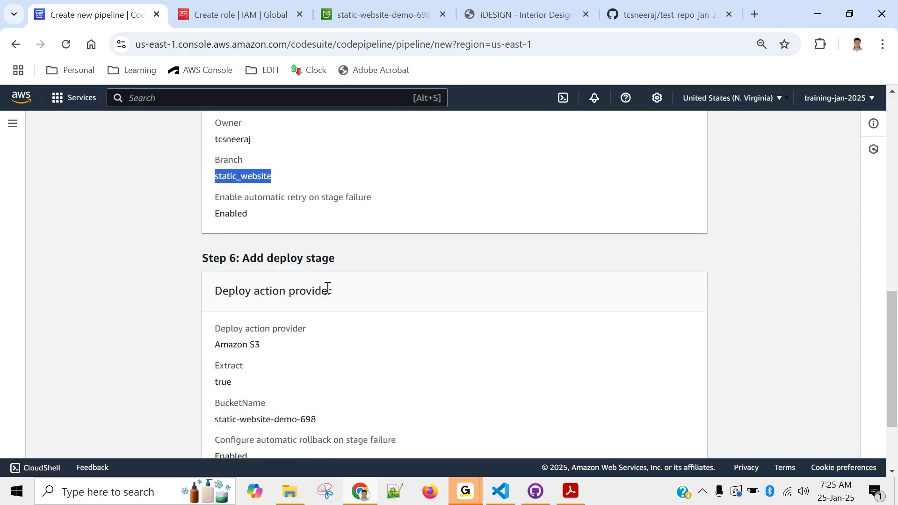
scroll(327, 288, "down", 2)
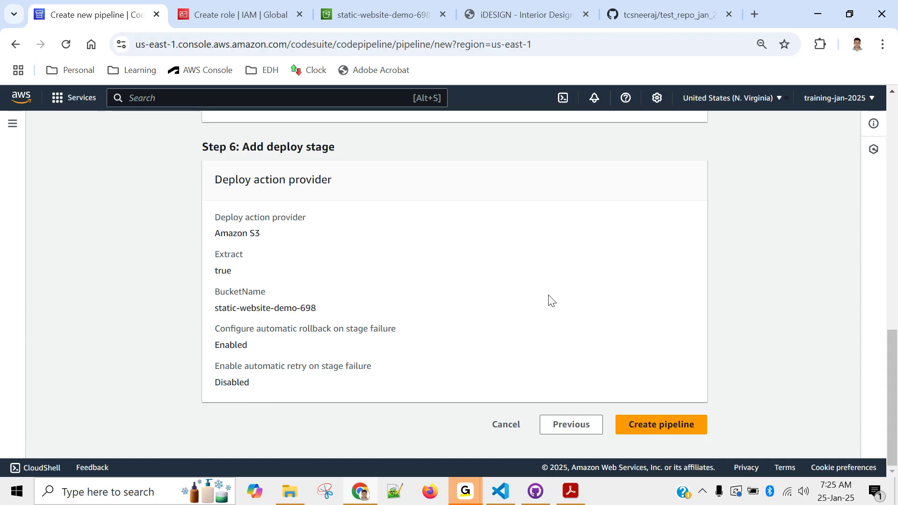
left_click(651, 421)
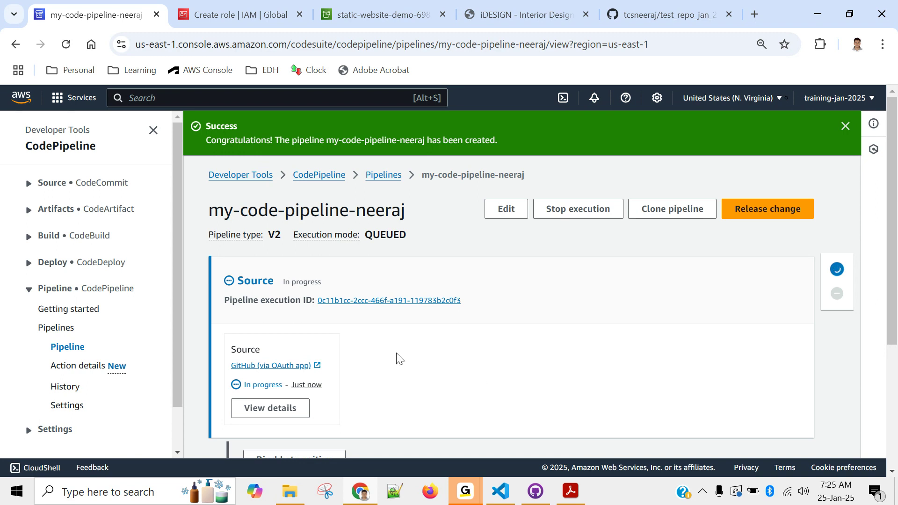
Step: Check the execution status of the new pipeline's source and deploy stages, and view the live static website's header
scroll(395, 359, "down", 1)
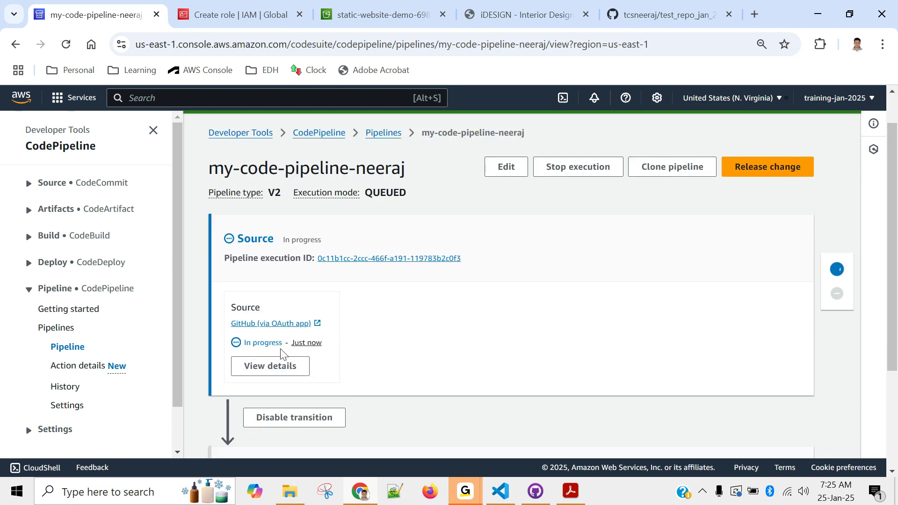
scroll(384, 338, "down", 1)
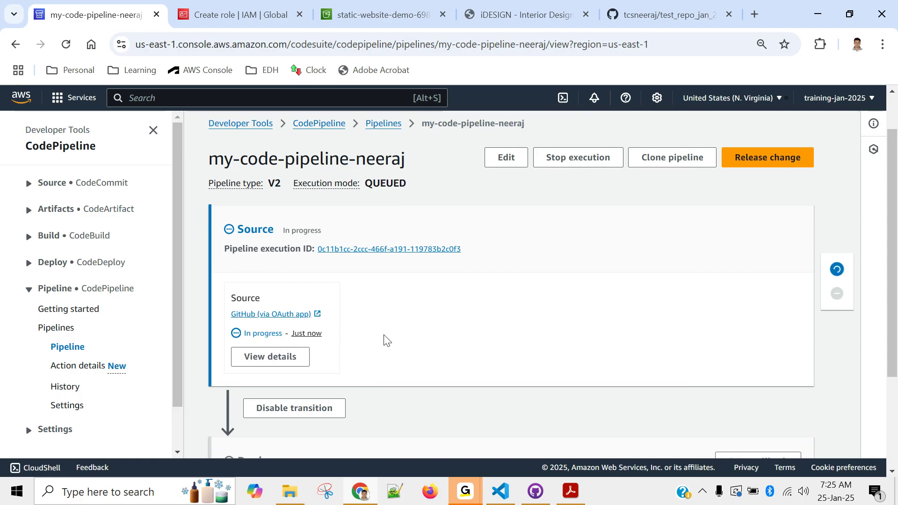
double_click(247, 267)
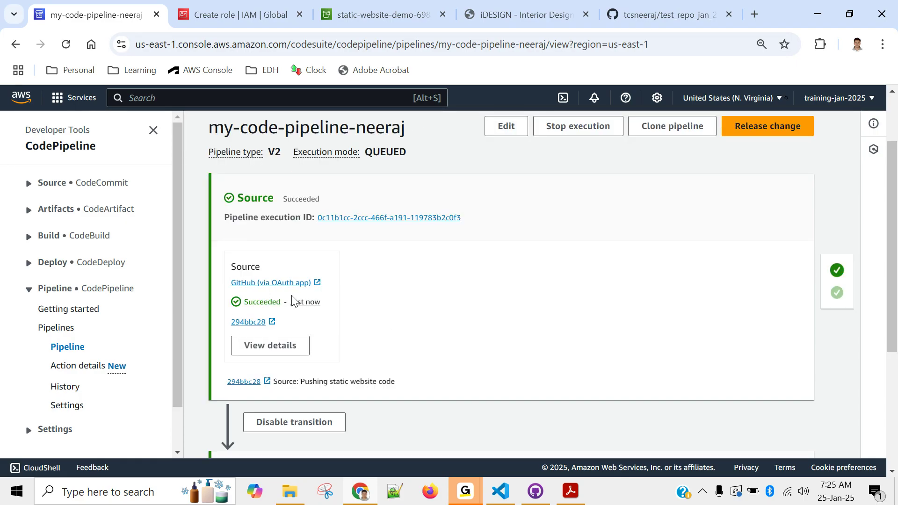
scroll(402, 318, "down", 1)
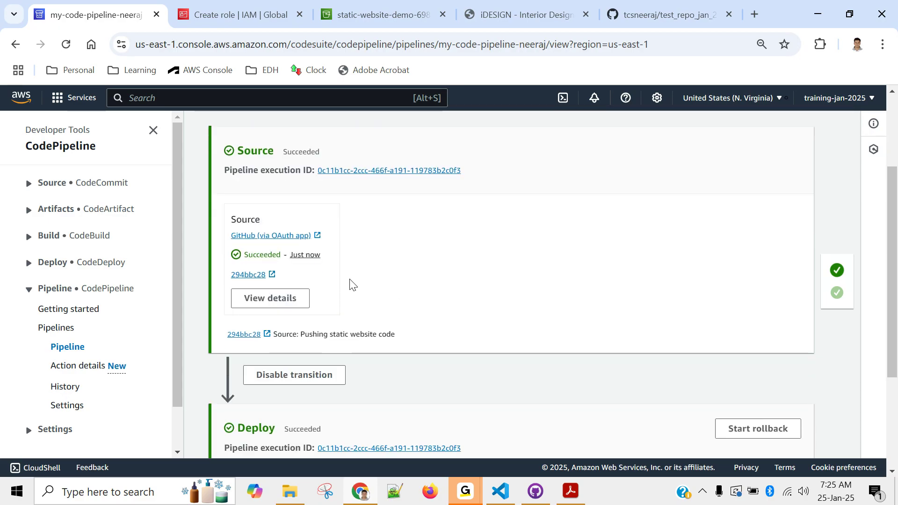
scroll(414, 279, "down", 3)
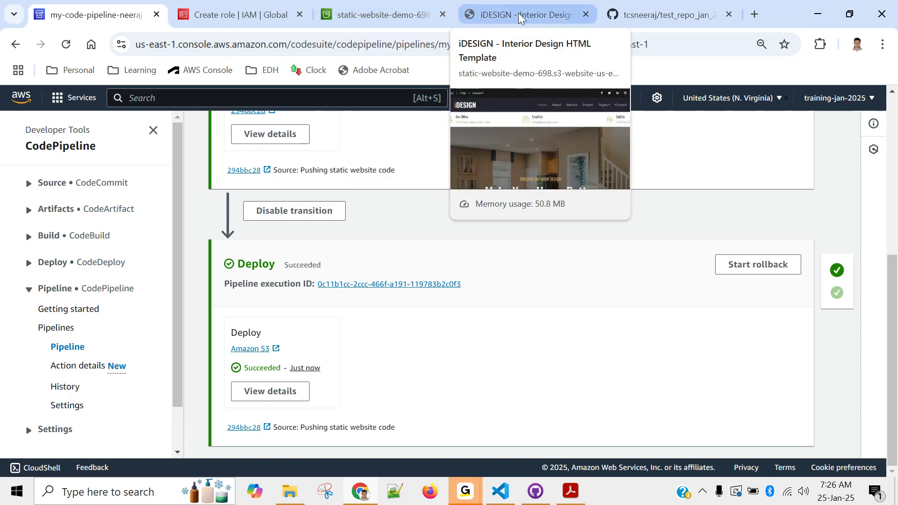
left_click(525, 16)
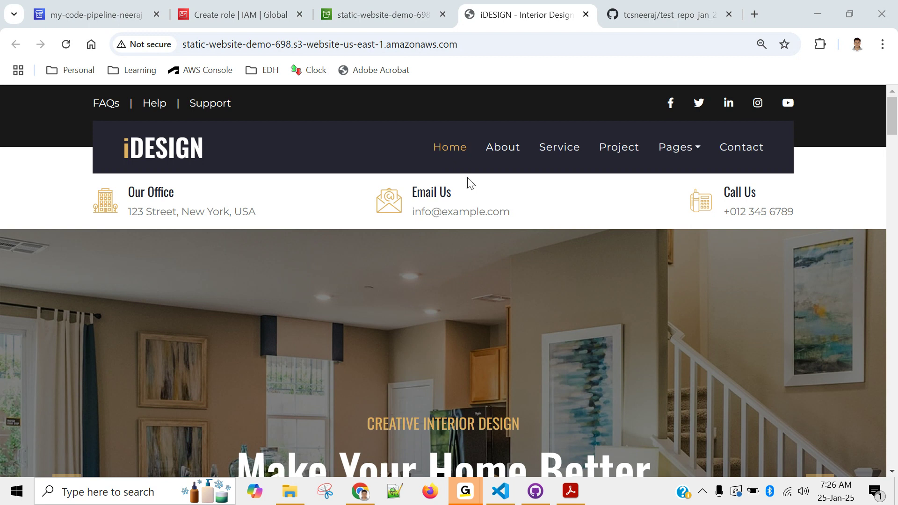
mouse_move(709, 154)
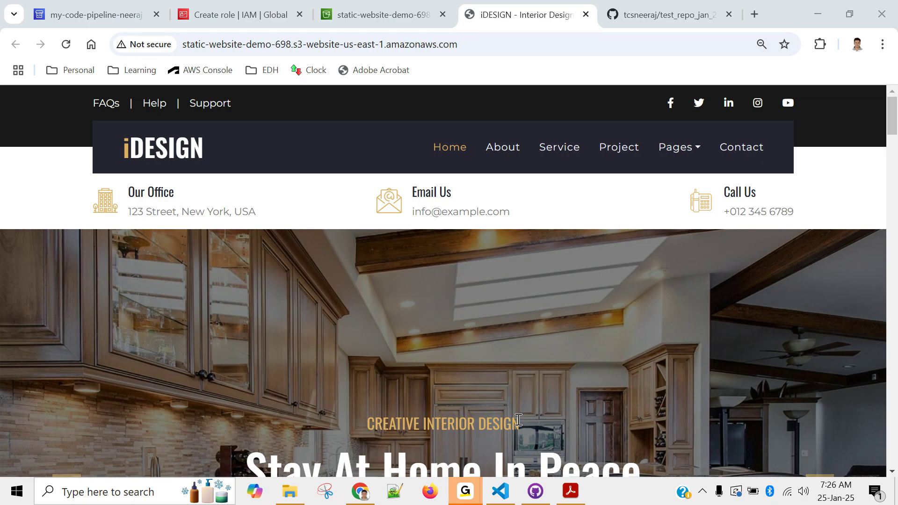
Step: Switch to Visual Studio Code, open index.html from test_repo_jan_2025 and find the text "Call" in it
left_click(500, 494)
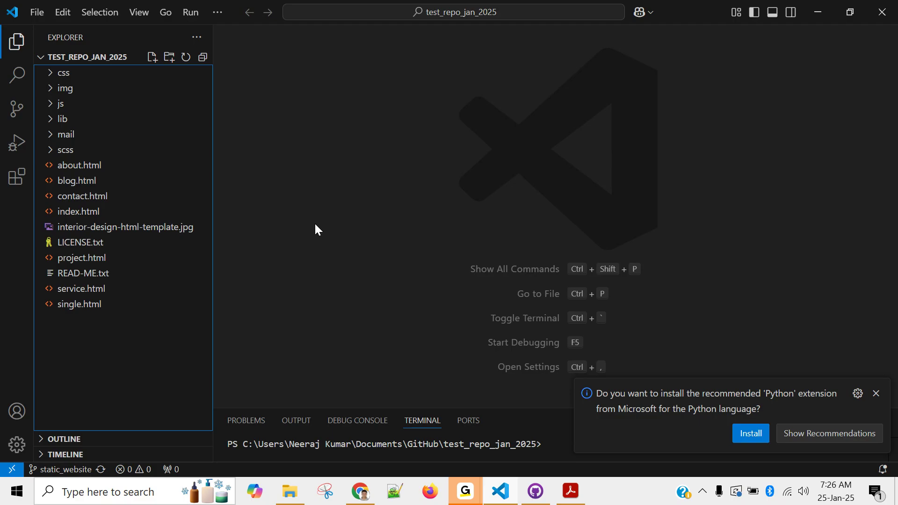
left_click(76, 213)
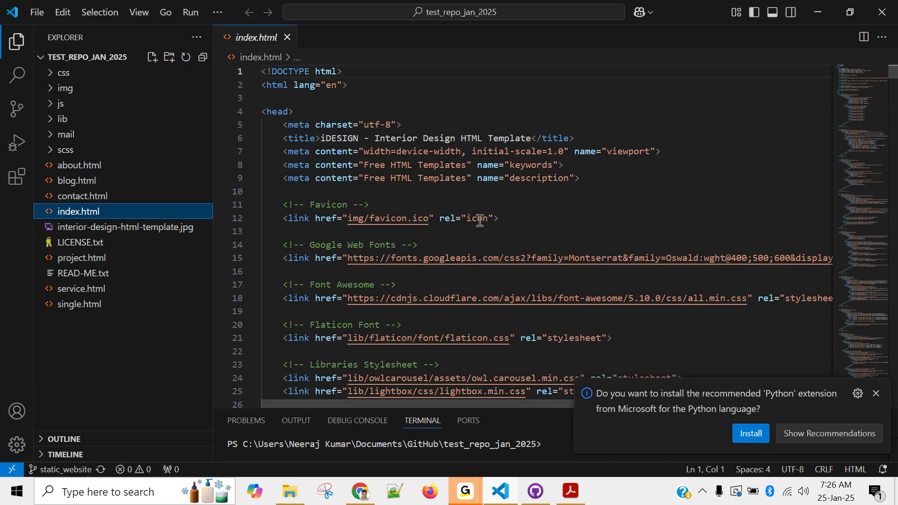
left_click(360, 492)
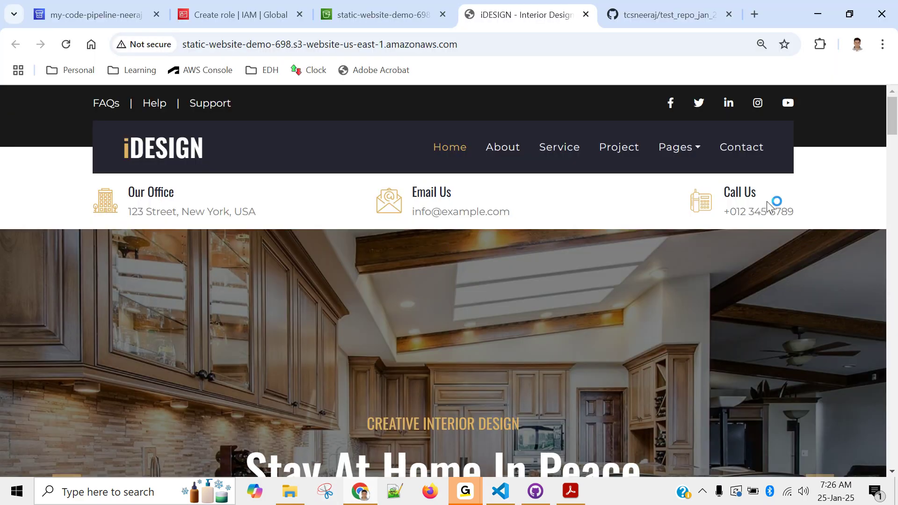
left_click(500, 491)
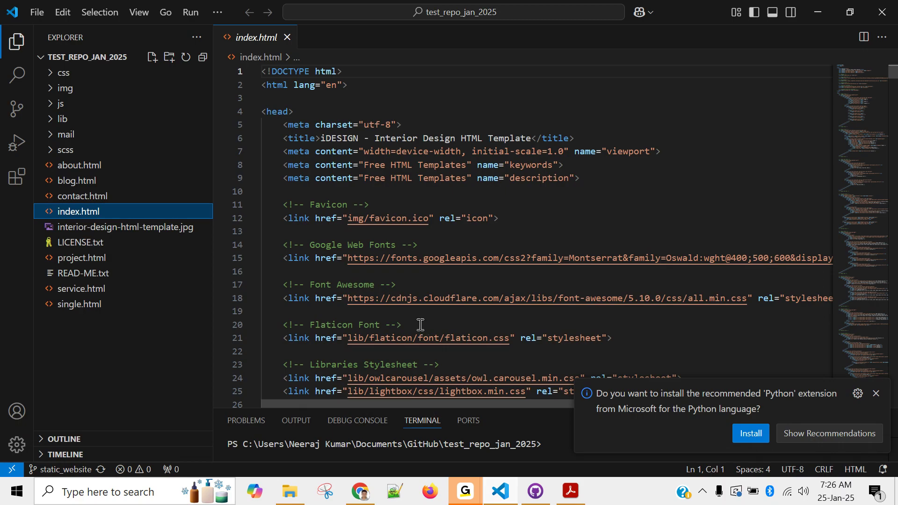
key("ctrl+f")
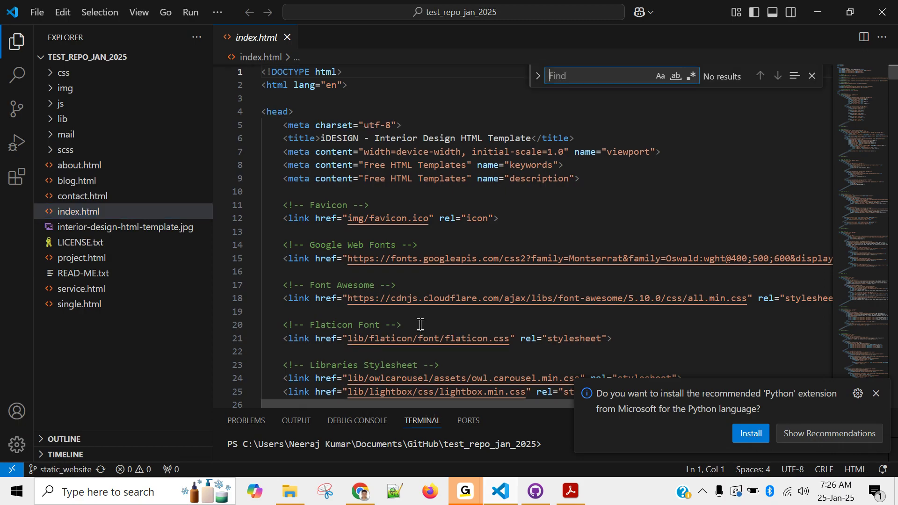
type("Call")
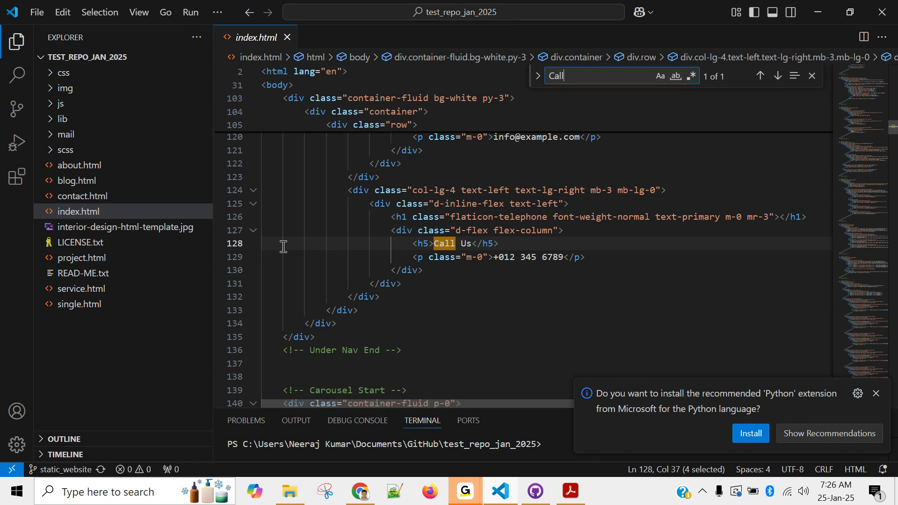
Step: Change the "Call Us" heading in index.html to "Contact Us"
left_click(461, 243)
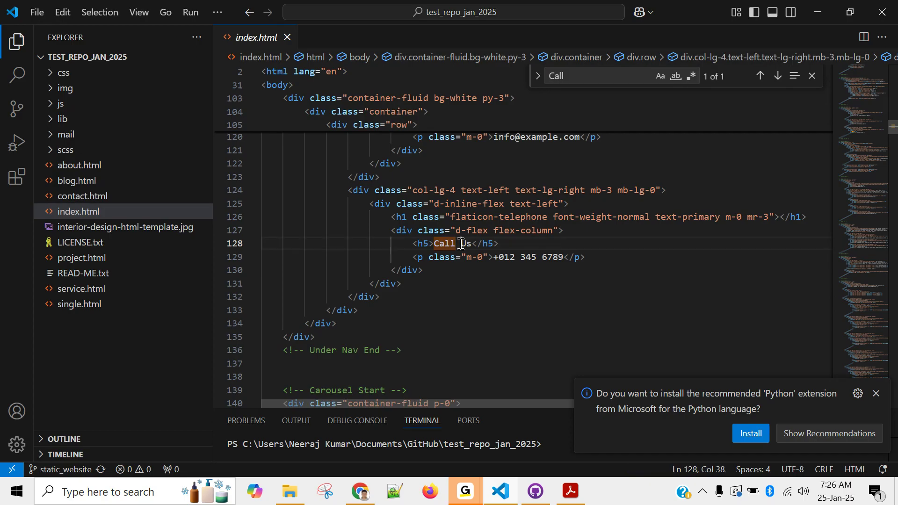
left_click(457, 244)
key("BackSpace")
key("BackSpace")
key("BackSpace")
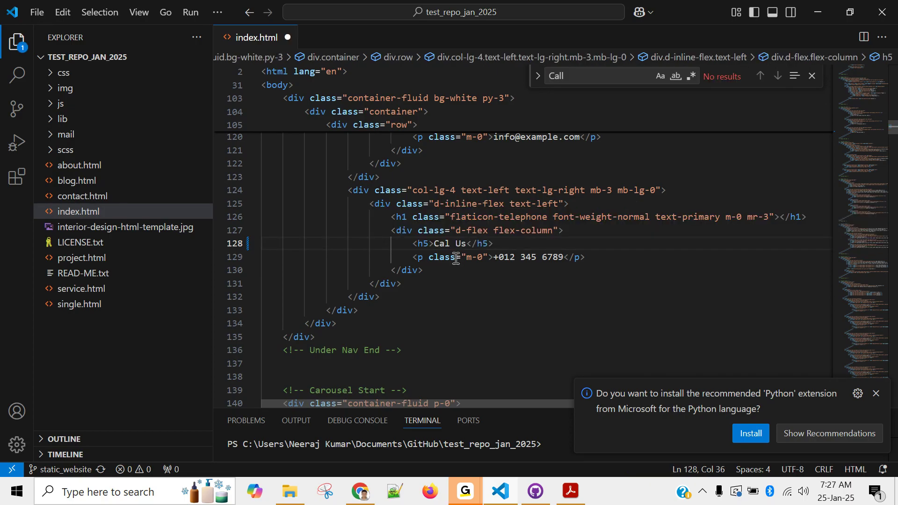
type("ontact")
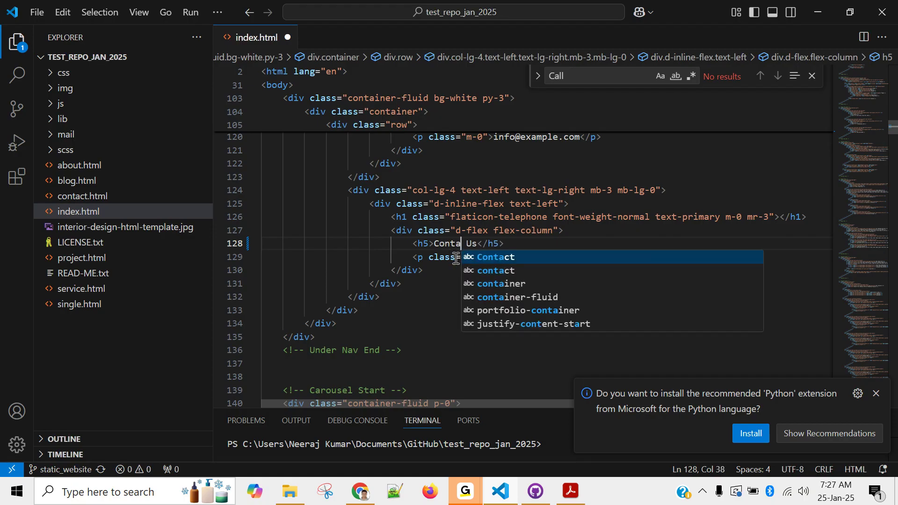
left_click(452, 283)
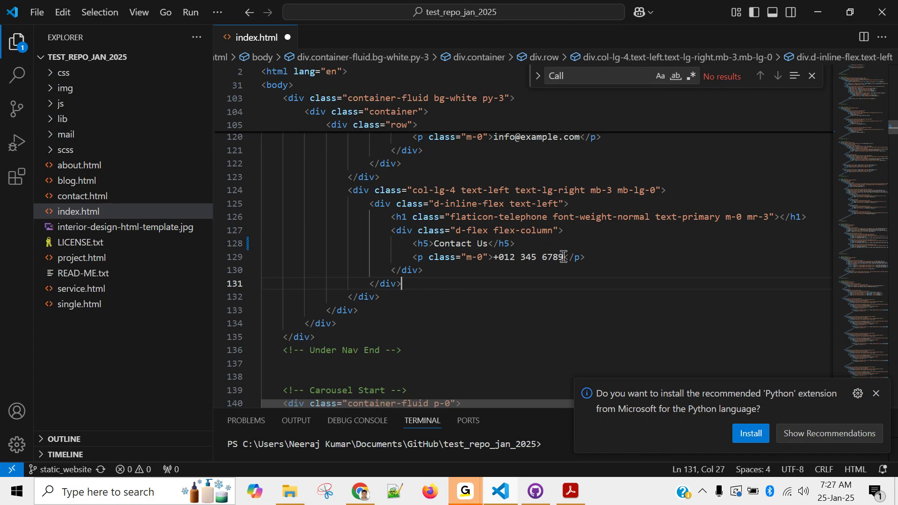
Step: Replace the phone number under the "Contact Us" heading with the new contact phone number and save index.html
double_click(557, 257)
left_click_drag(537, 256, 501, 256)
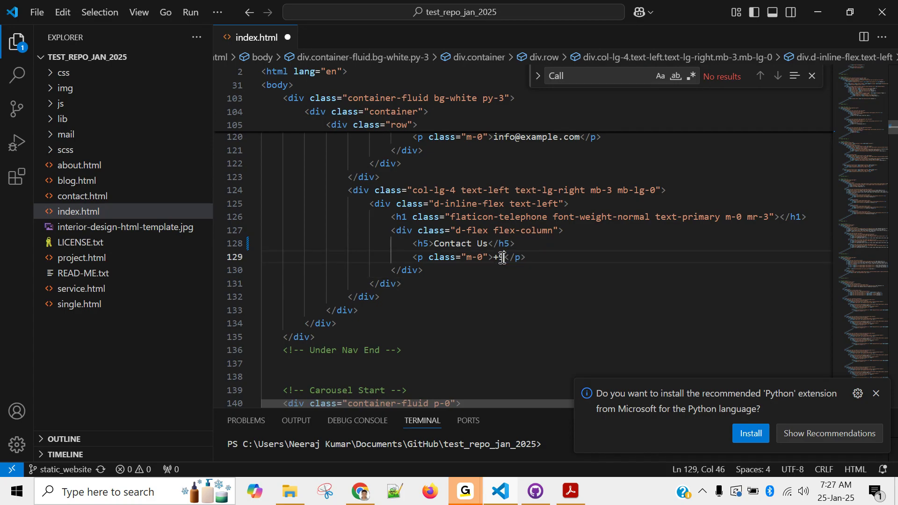
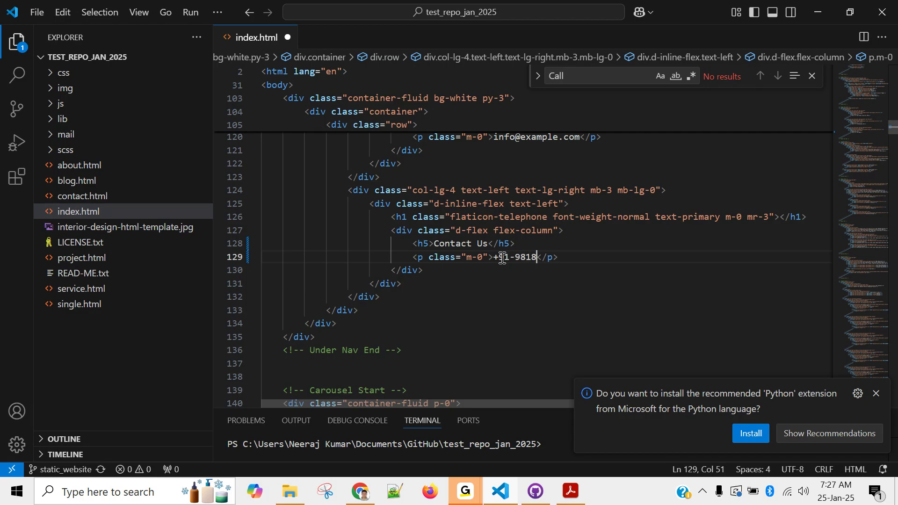
left_click(624, 255)
key("ctrl+s")
left_click(441, 243)
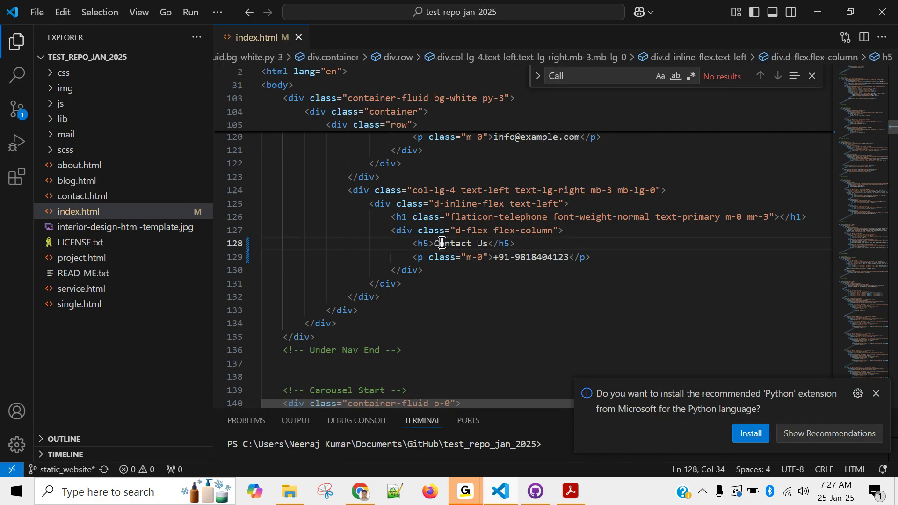
left_click_drag(522, 256, 554, 257)
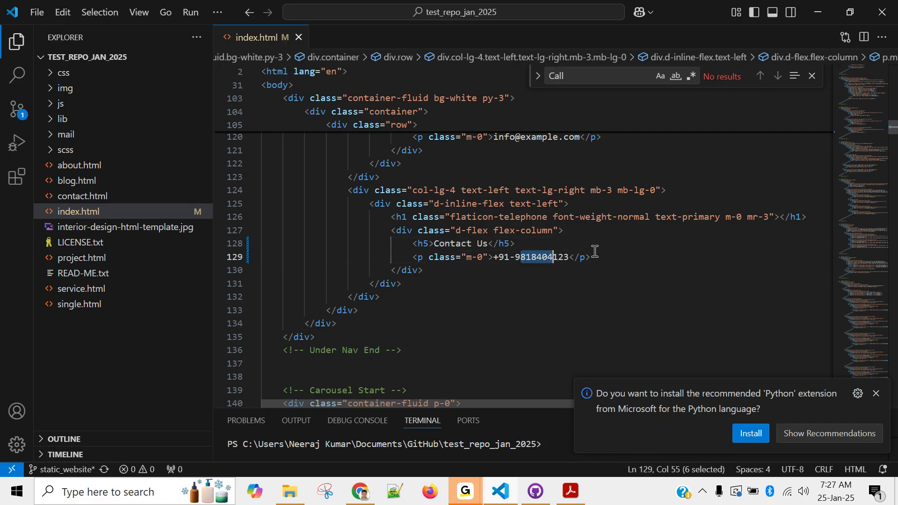
left_click(617, 251)
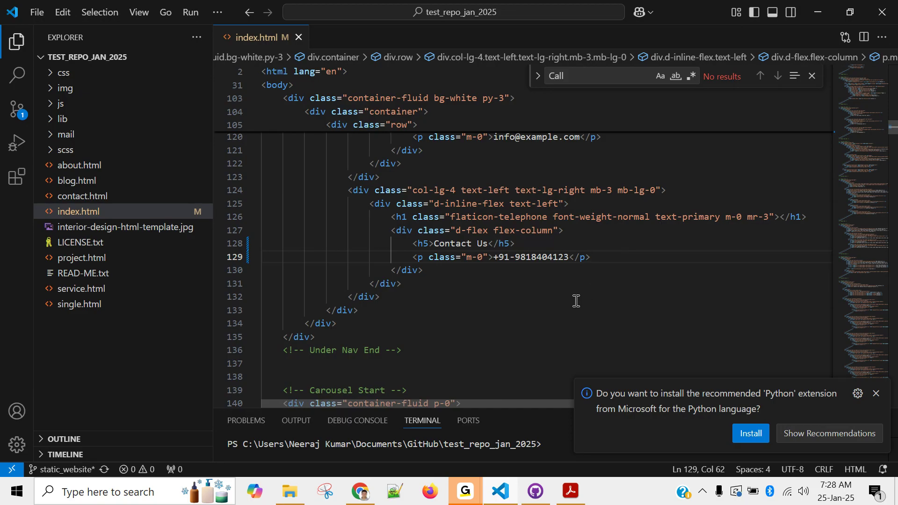
Step: Switch to GitHub Desktop, commit the index.html change to static_website with the default summary "Update index.html", and push it to origin
left_click(535, 492)
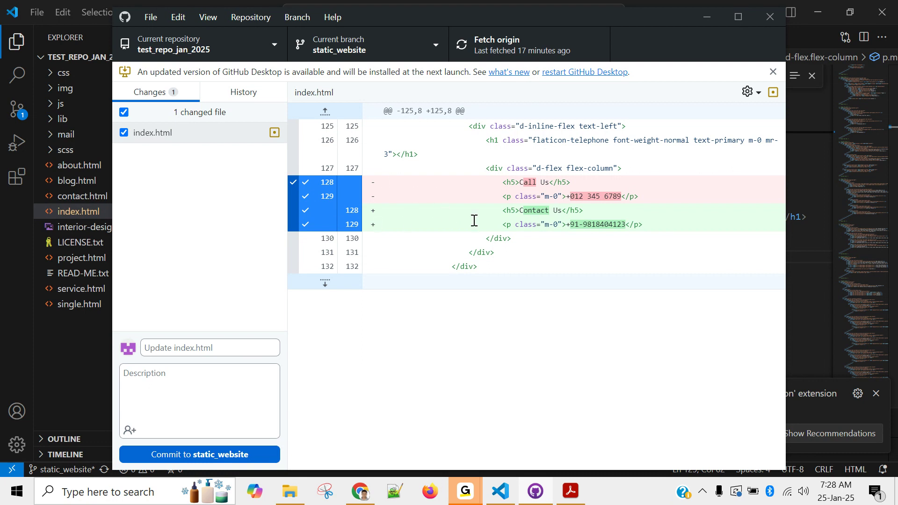
left_click(175, 349)
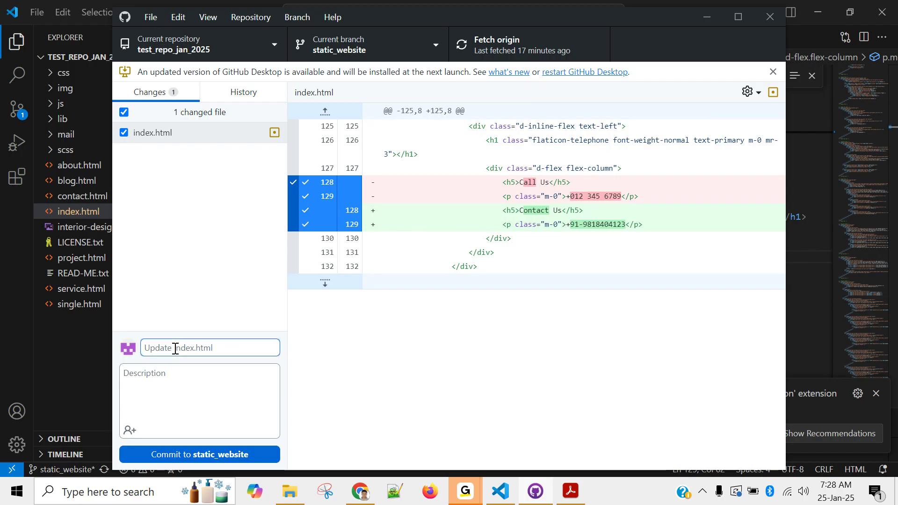
left_click(173, 454)
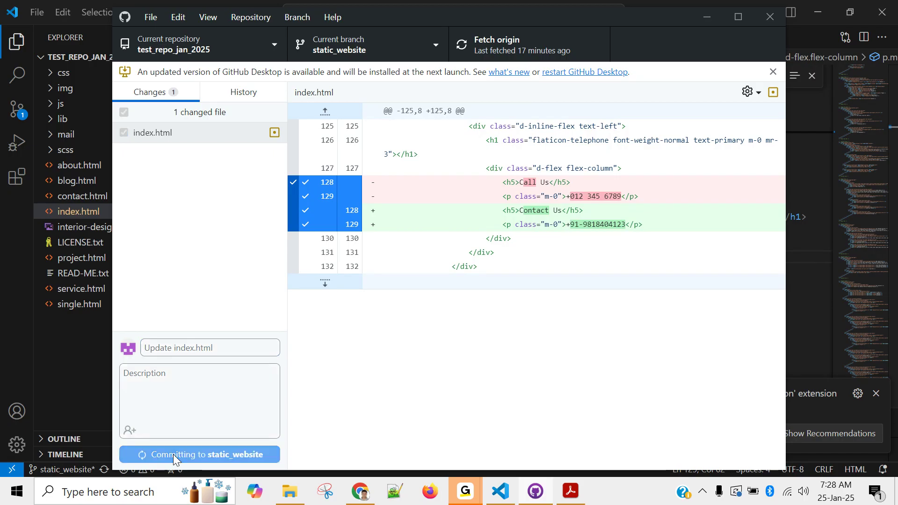
left_click(697, 229)
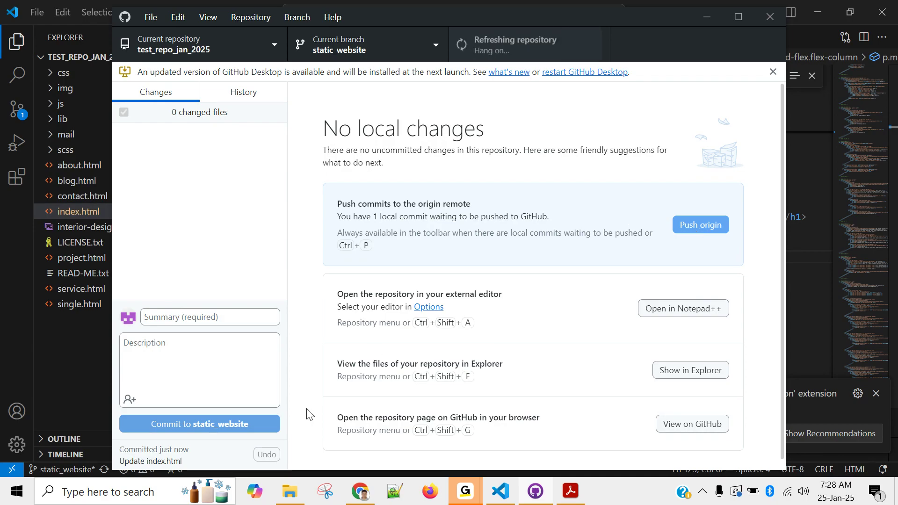
Step: Switch to Chrome and check the progress of the Source and Deploy stages in the CodePipeline pipeline
left_click(359, 496)
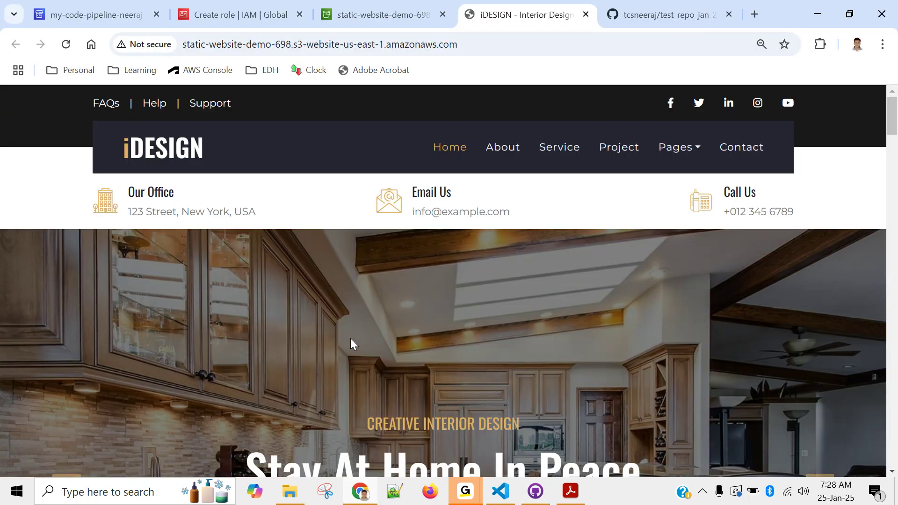
left_click(88, 15)
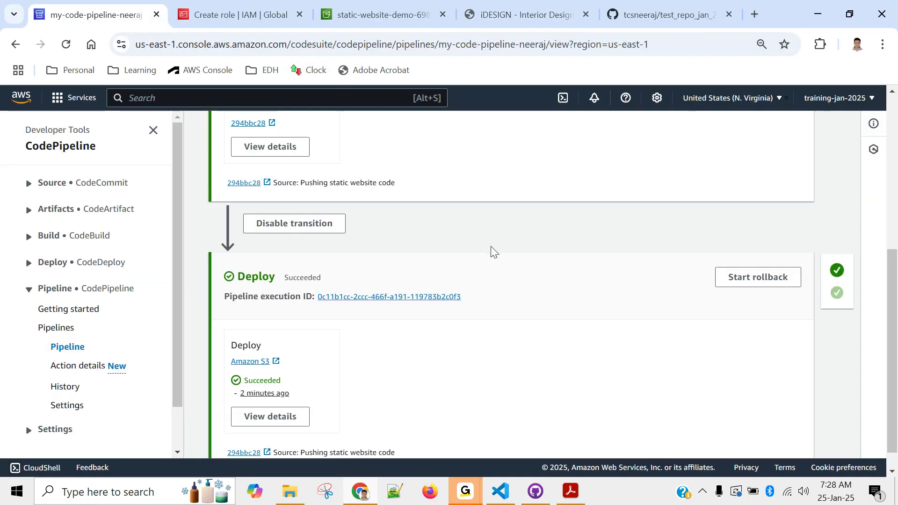
scroll(491, 253, "up", 6)
scroll(490, 253, "down", 1)
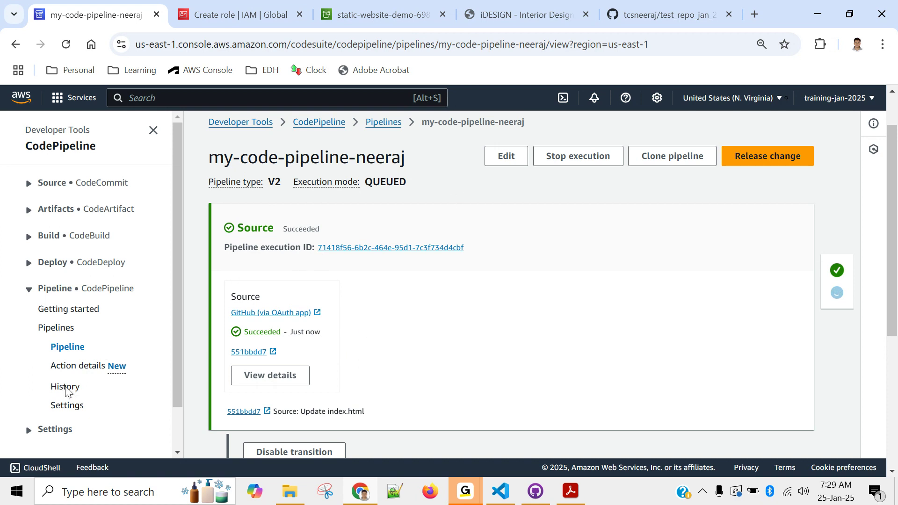
Step: Open the pipeline's execution history and examine the trigger of the "Update index.html" execution
scroll(114, 321, "down", 1)
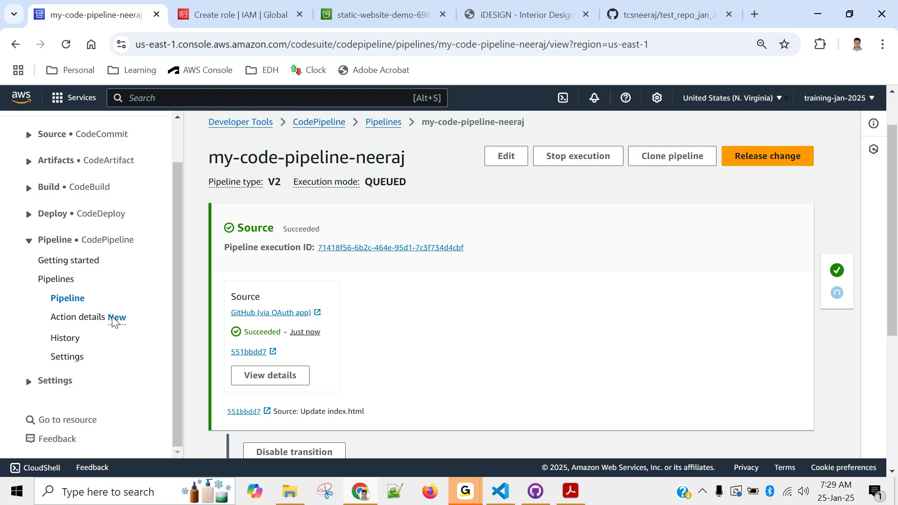
left_click(65, 338)
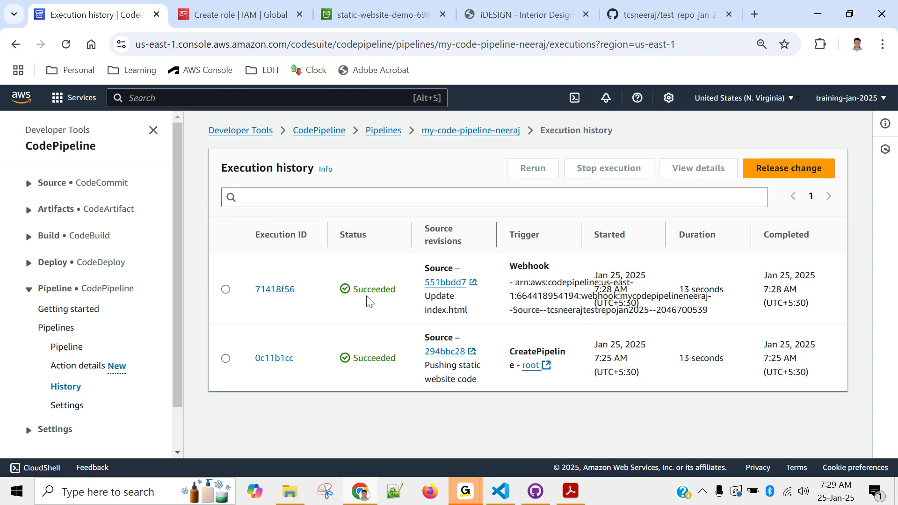
double_click(526, 263)
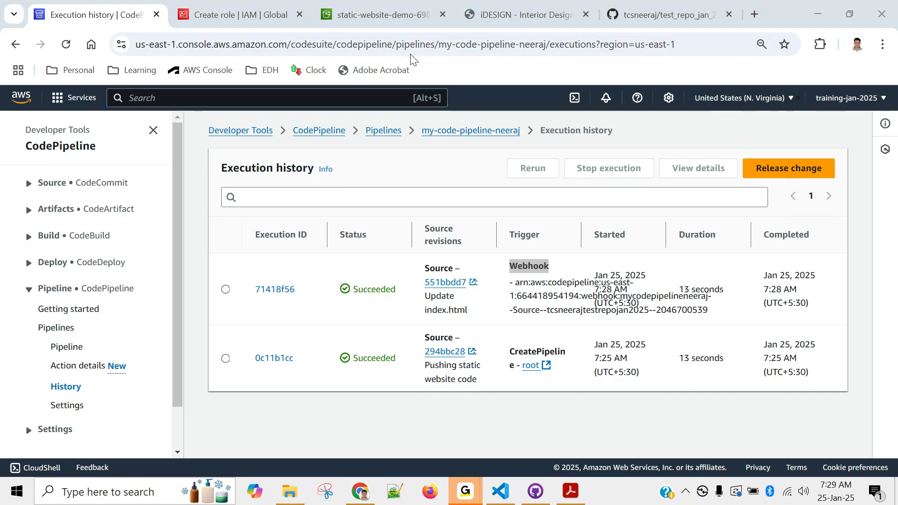
Step: Reload the static-website-demo-698 S3 website to check the contact heading and phone number in the page header
left_click(509, 13)
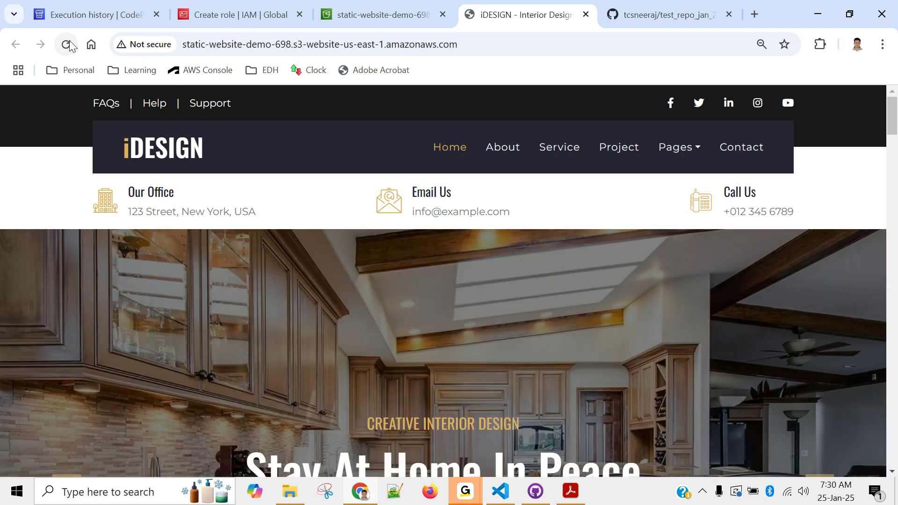
left_click(69, 45)
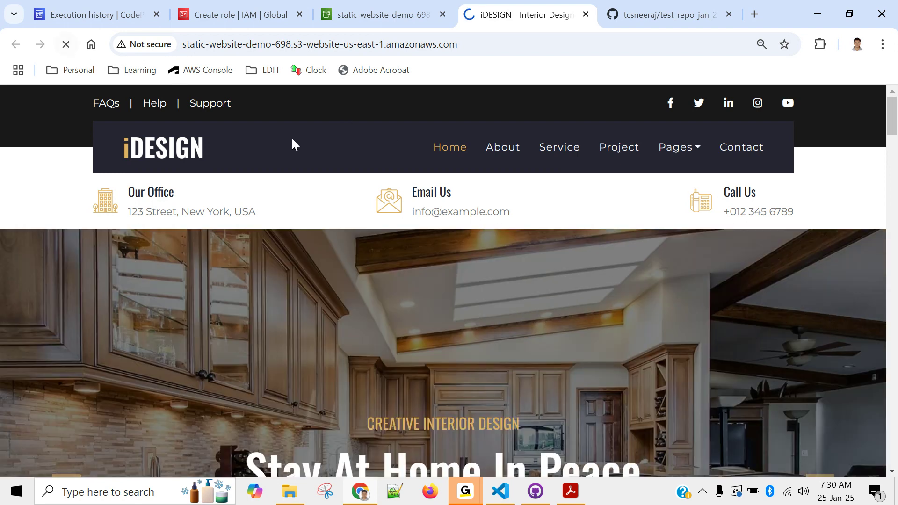
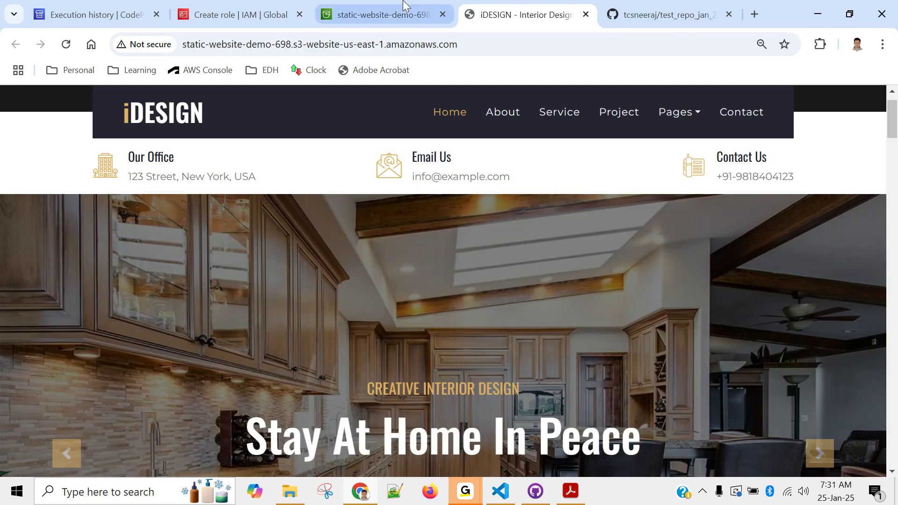
Step: Reload the static-website-demo-698 bucket's object list in S3 and examine the last modified timestamps of its files
left_click(371, 15)
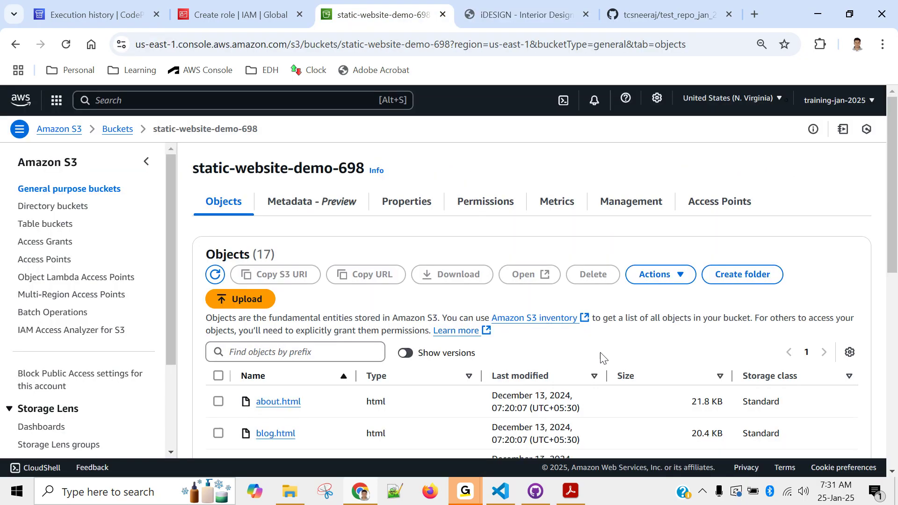
scroll(603, 358, "down", 2)
scroll(603, 358, "down", 1)
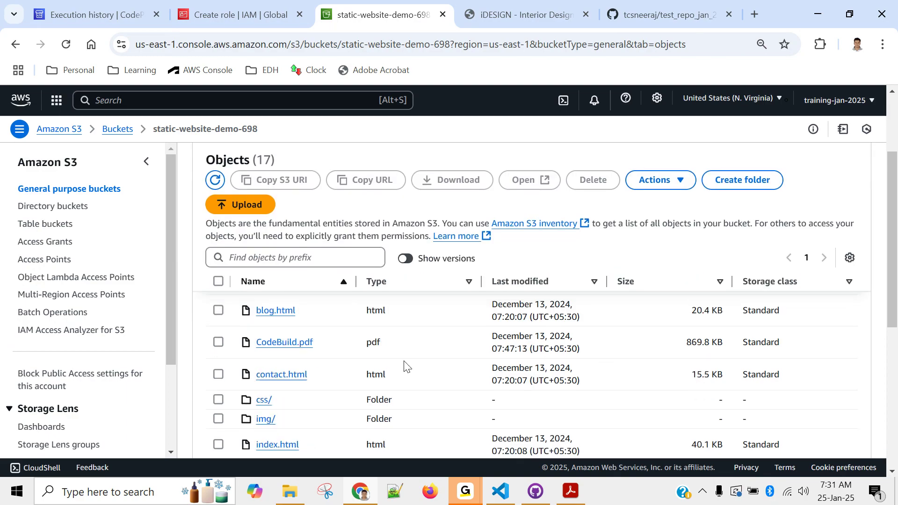
scroll(405, 366, "up", 2)
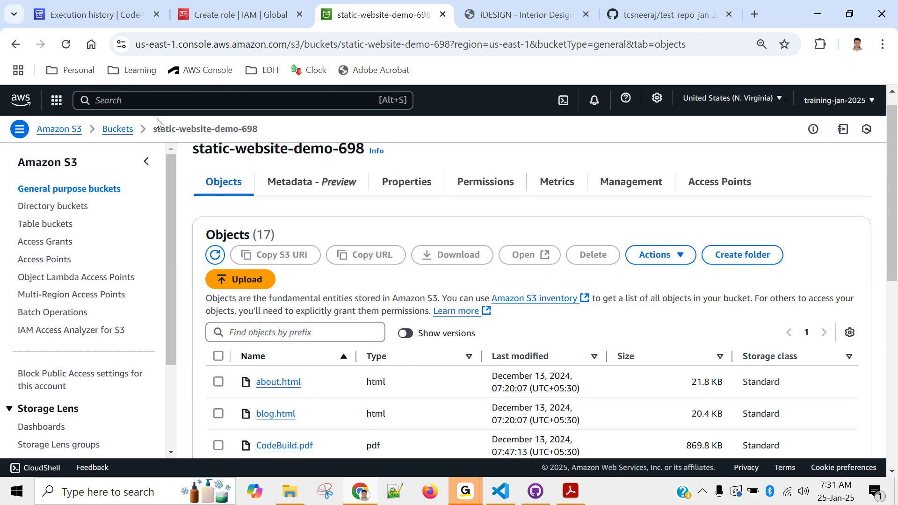
left_click(66, 44)
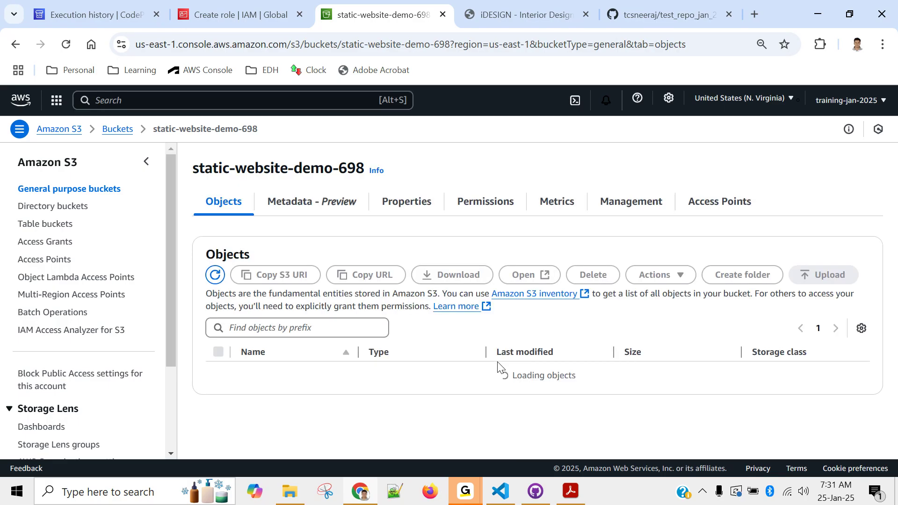
scroll(439, 429, "down", 1)
scroll(439, 429, "down", 1)
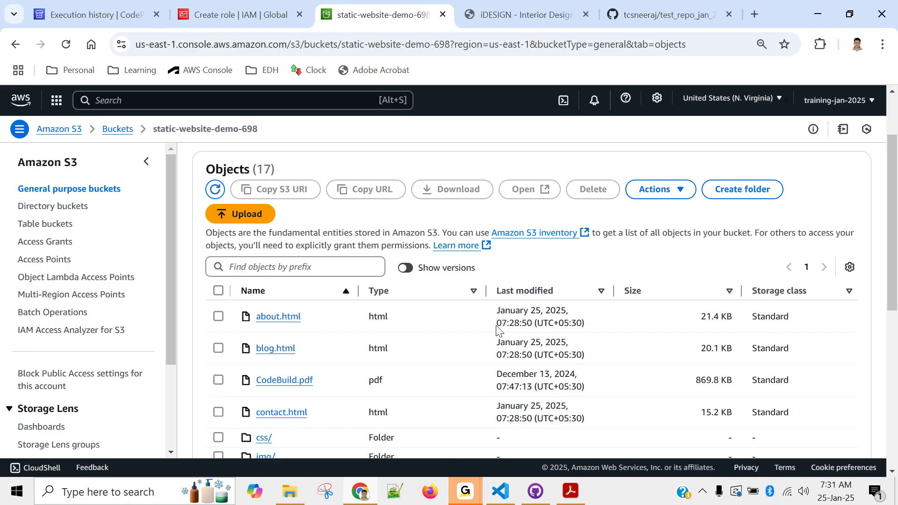
left_click_drag(497, 327, 527, 324)
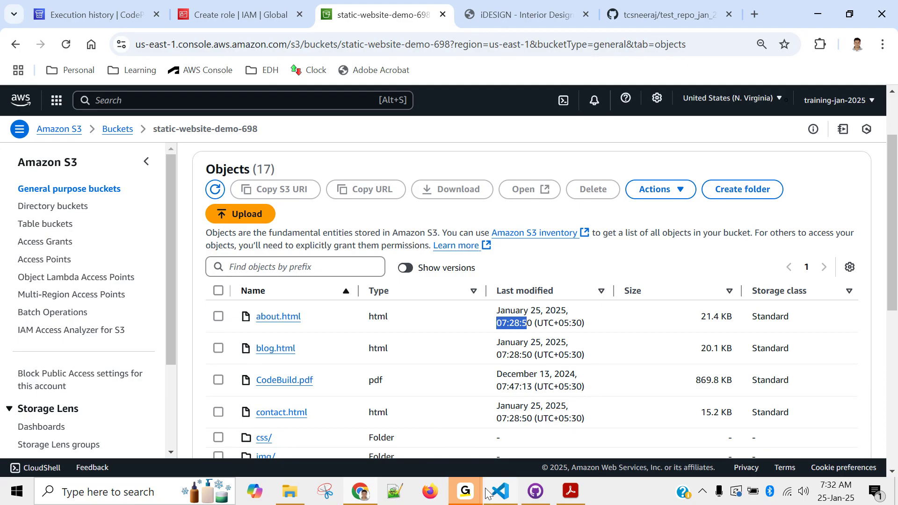
left_click(502, 497)
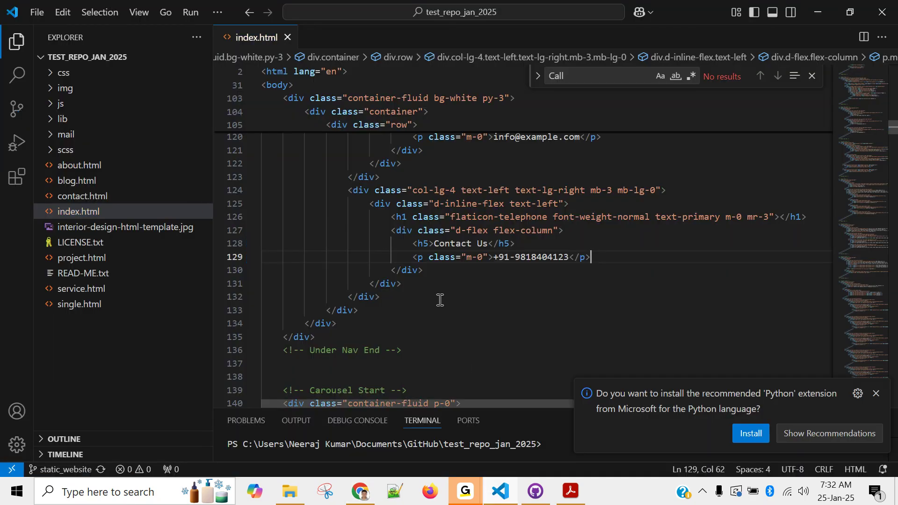
scroll(440, 300, "down", 1)
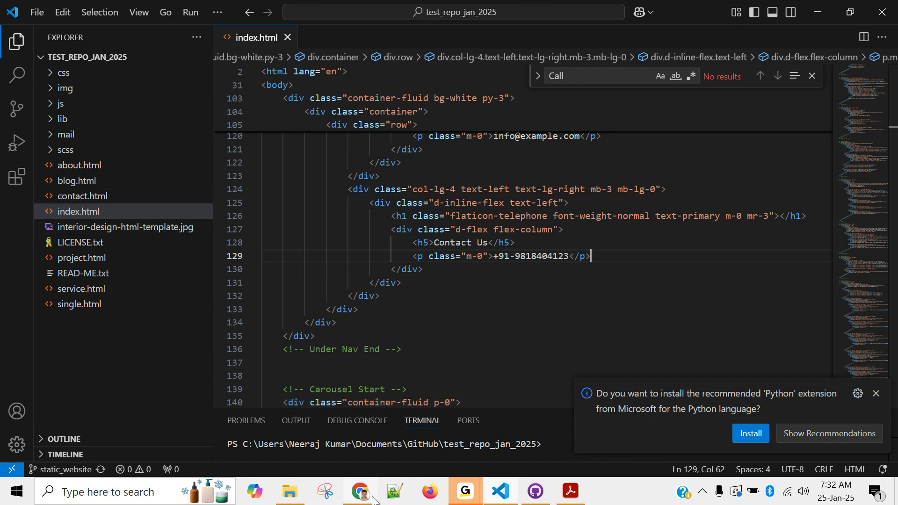
left_click(352, 496)
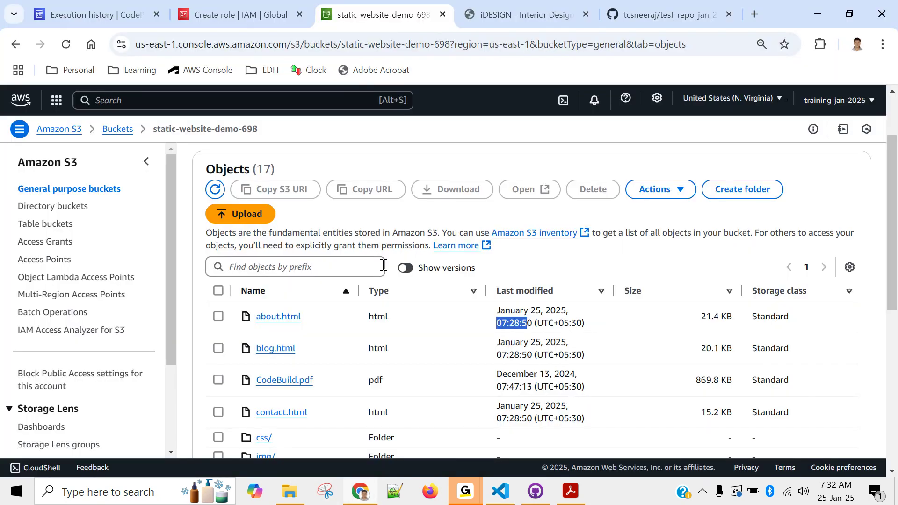
Step: Compare the header contact details on the deployed website's Contact, Service and Home pages, ending on the Contact page
left_click(487, 15)
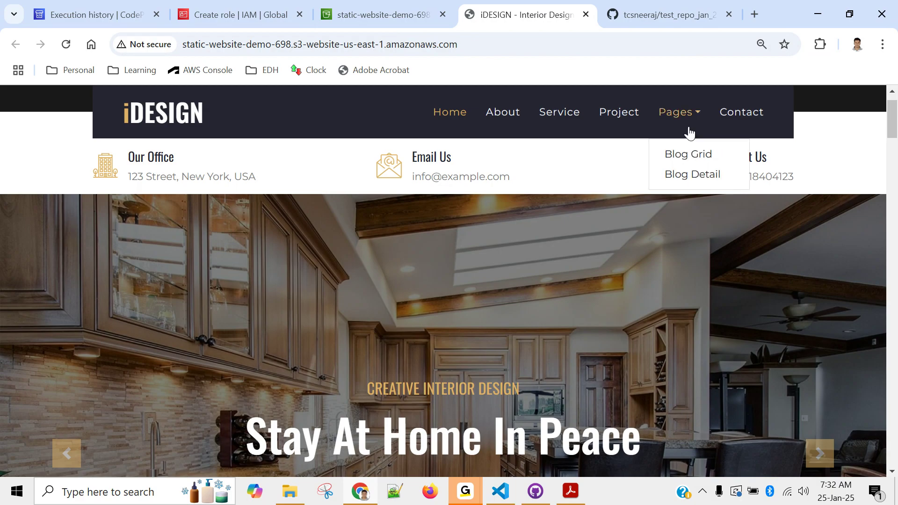
left_click(731, 116)
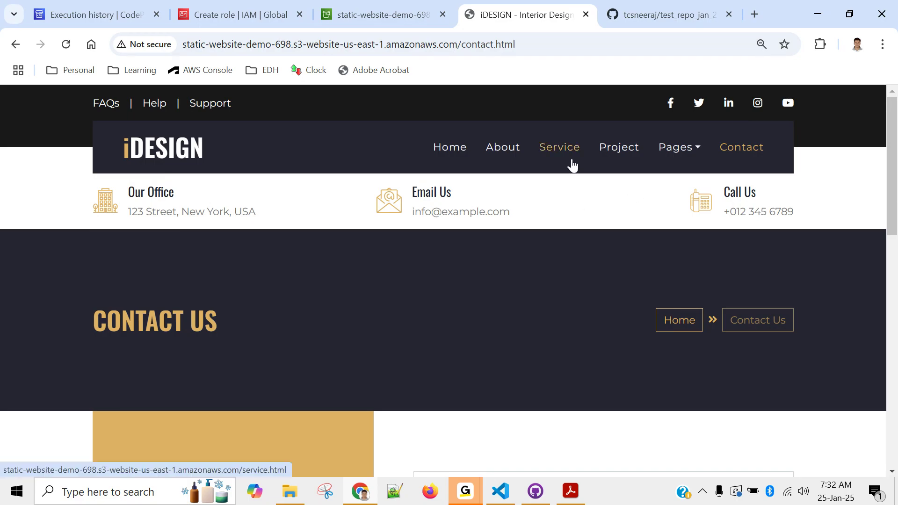
left_click(560, 147)
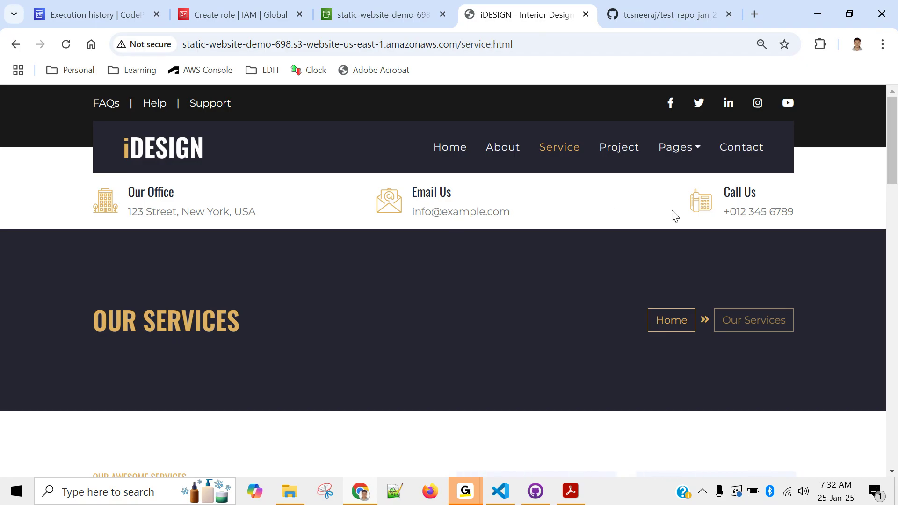
left_click(448, 150)
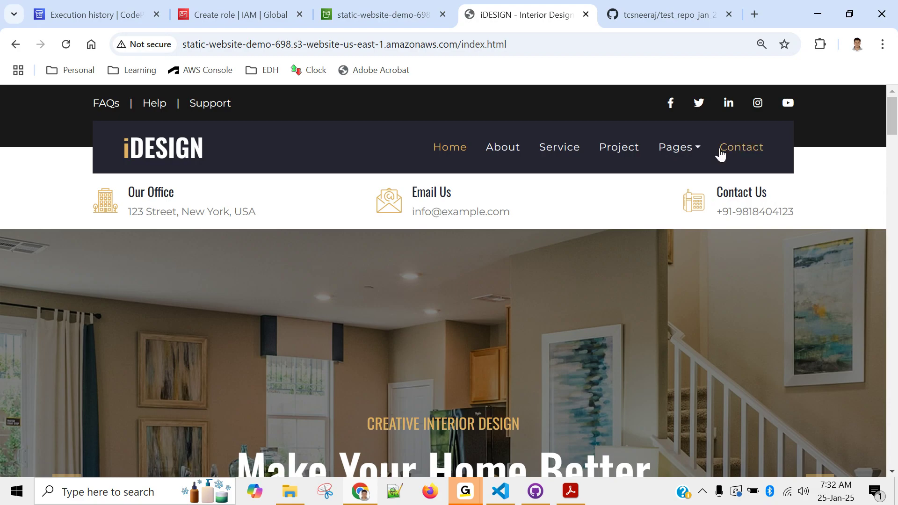
left_click(734, 151)
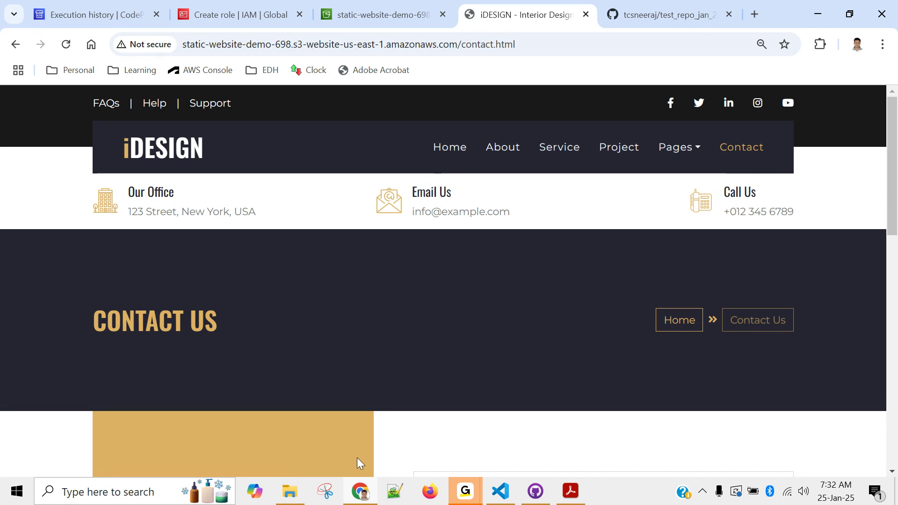
Step: Switch to Visual Studio Code and open contact.html at the Email Us entry of its Under Nav section
left_click(500, 499)
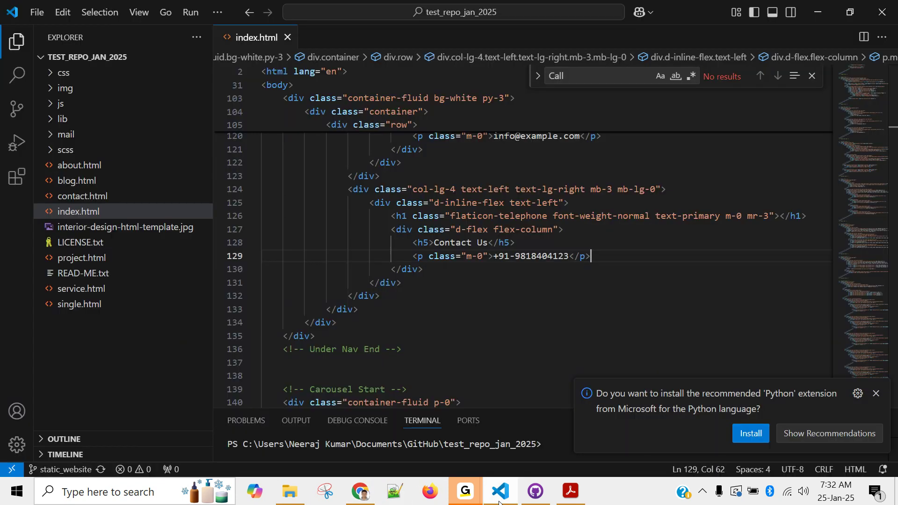
left_click(84, 196)
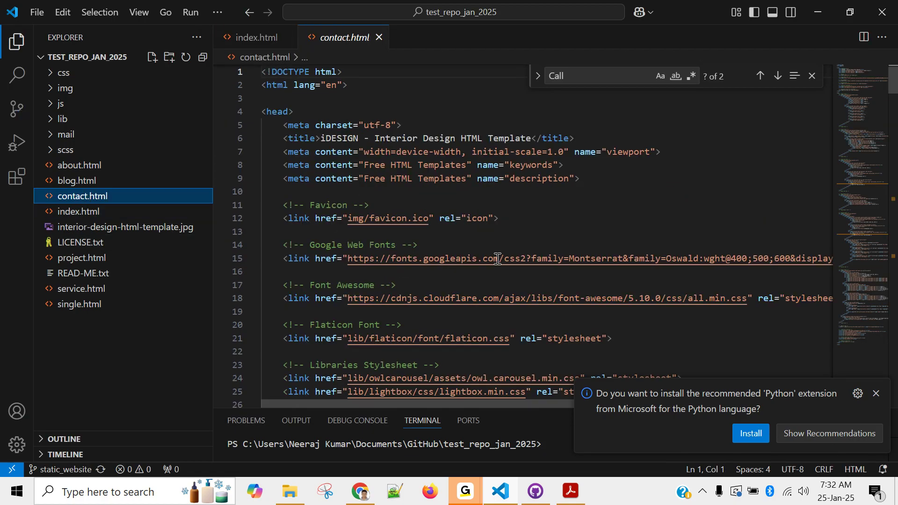
scroll(497, 258, "down", 6)
scroll(497, 258, "down", 9)
scroll(498, 258, "down", 6)
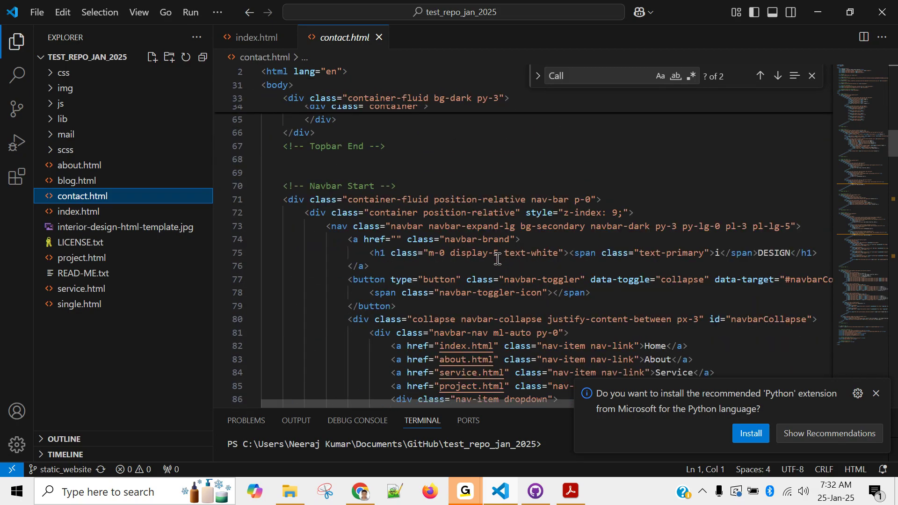
scroll(497, 259, "down", 2)
scroll(497, 259, "down", 4)
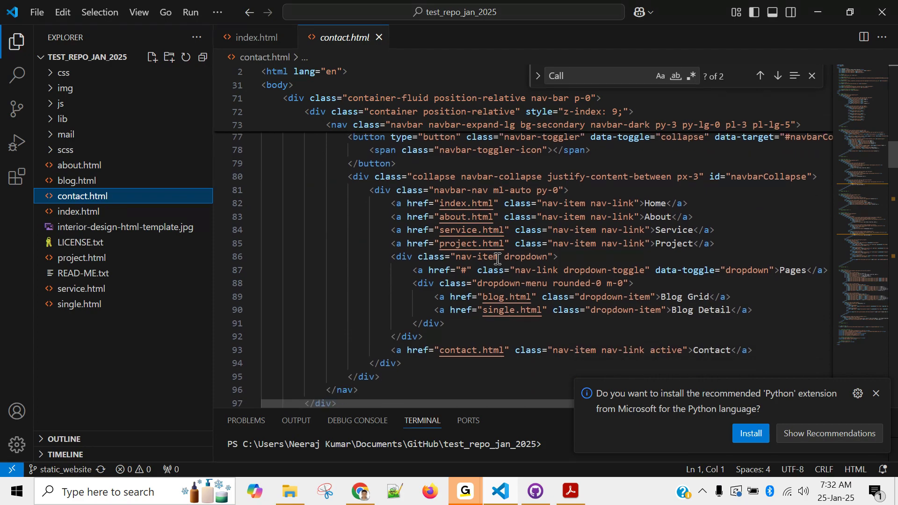
scroll(498, 258, "down", 5)
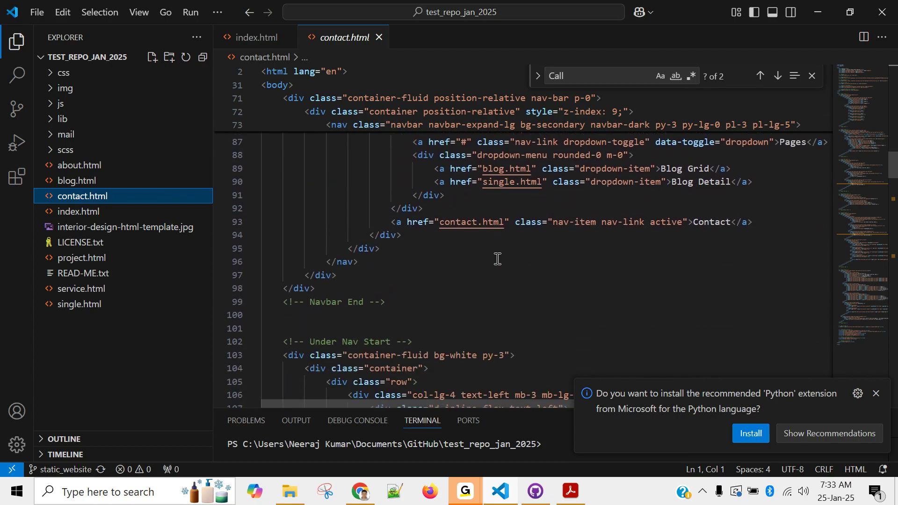
scroll(497, 259, "down", 3)
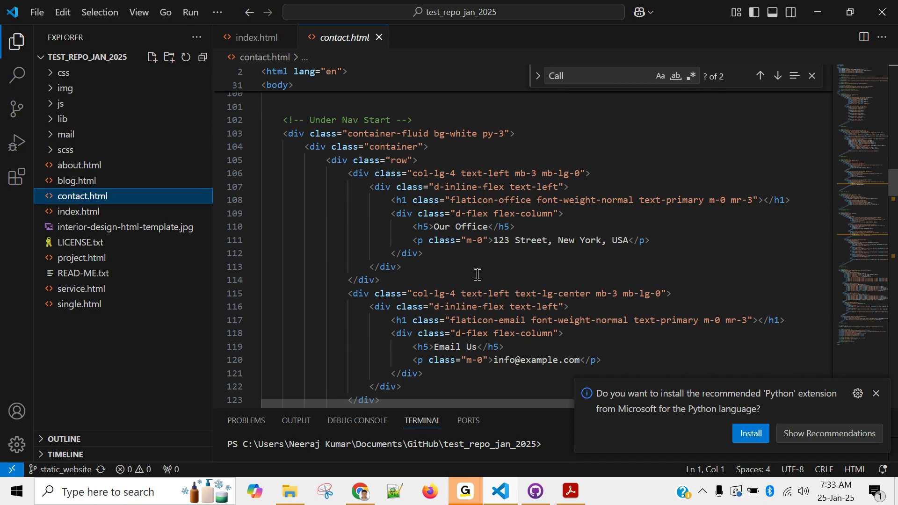
scroll(475, 273, "down", 1)
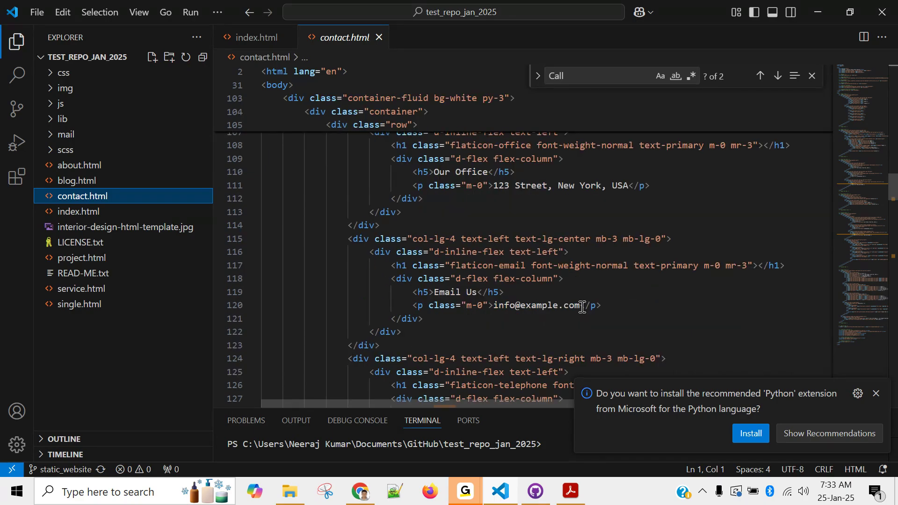
Step: Replace the address under Email Us with a placeholder Gmail address and save contact.html
left_click_drag(580, 306, 495, 305)
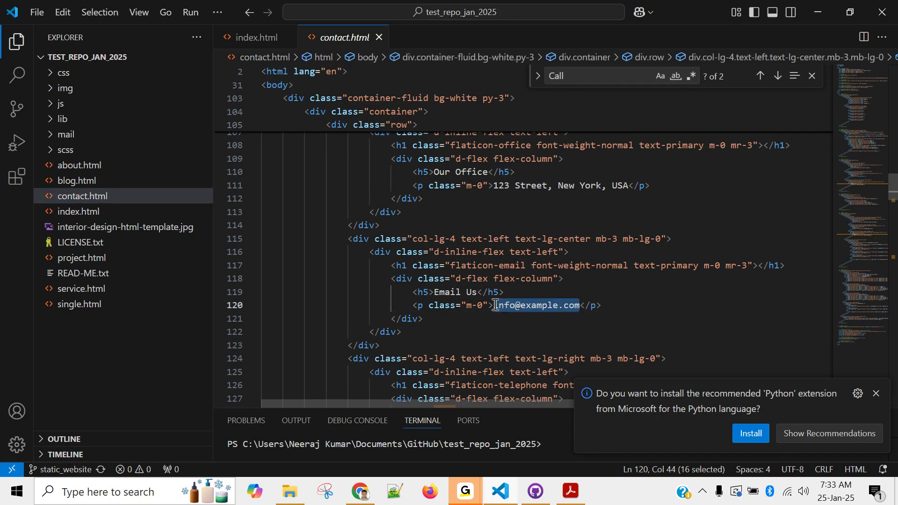
type("abc@gmai")
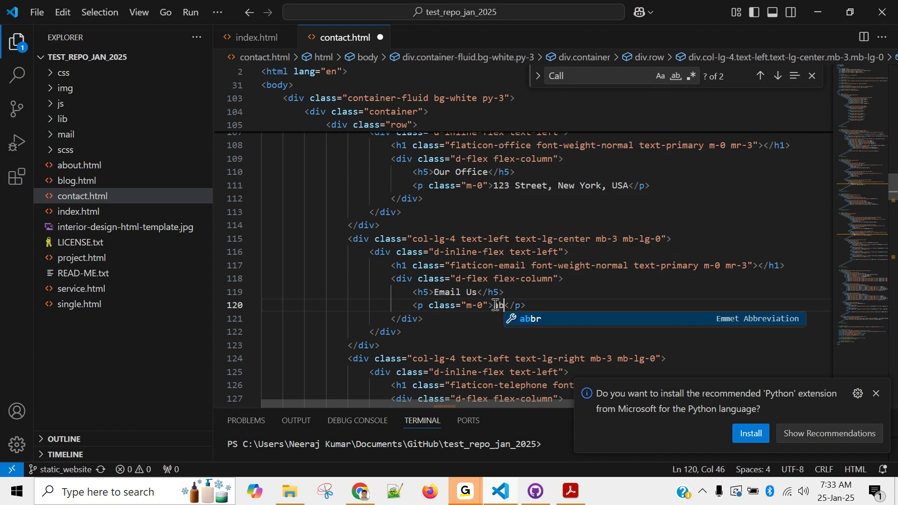
type("l.com")
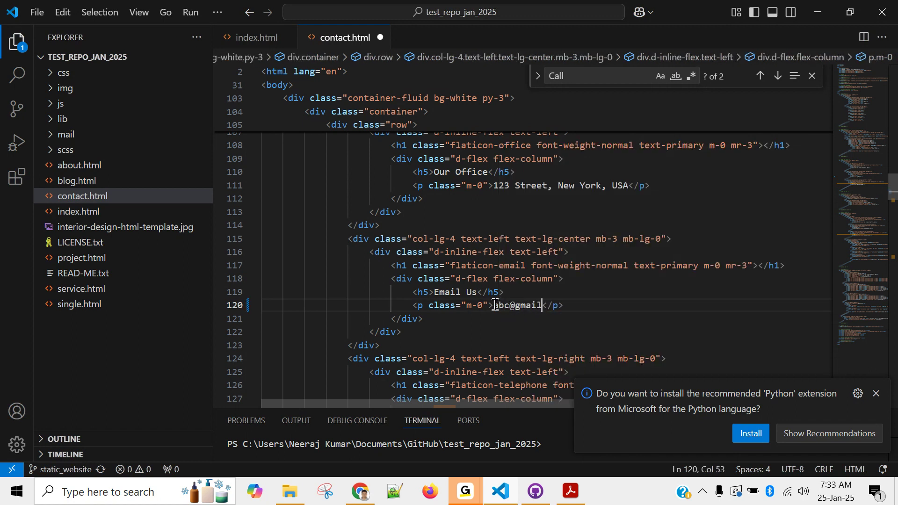
left_click(567, 327)
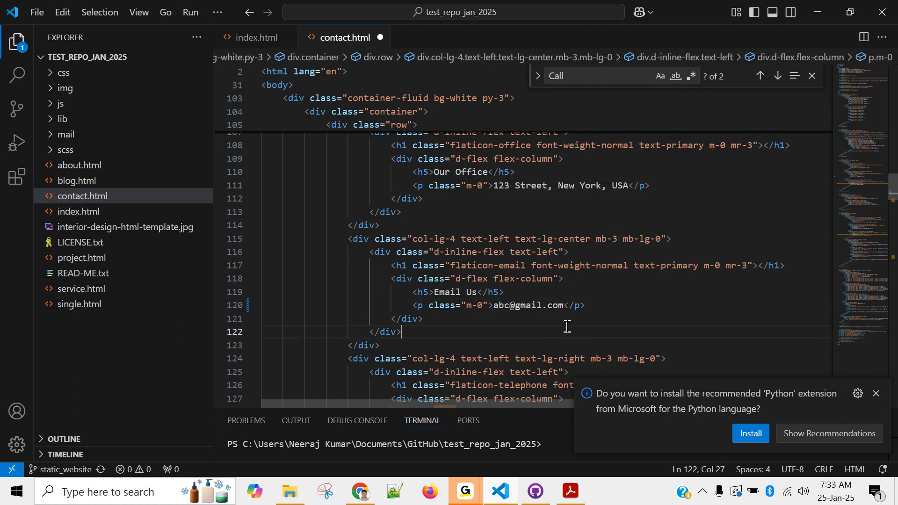
key("ctrl+s")
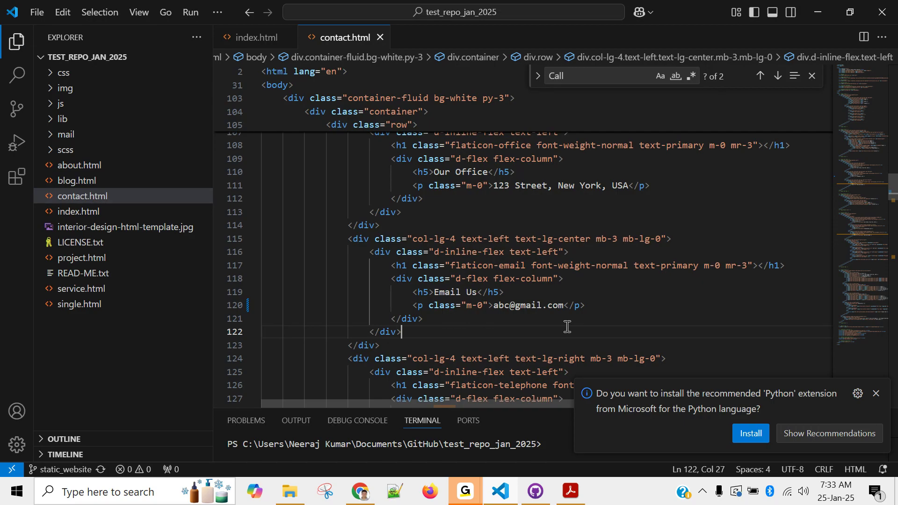
Step: Switch to GitHub Desktop, commit the contact.html change to static_website with the default summary "Update contact.html", and push it to origin
left_click(534, 490)
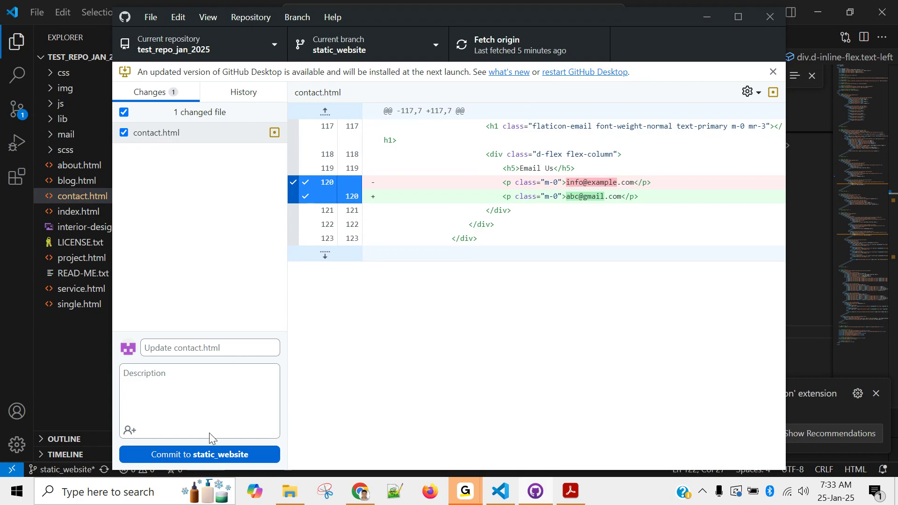
left_click(191, 454)
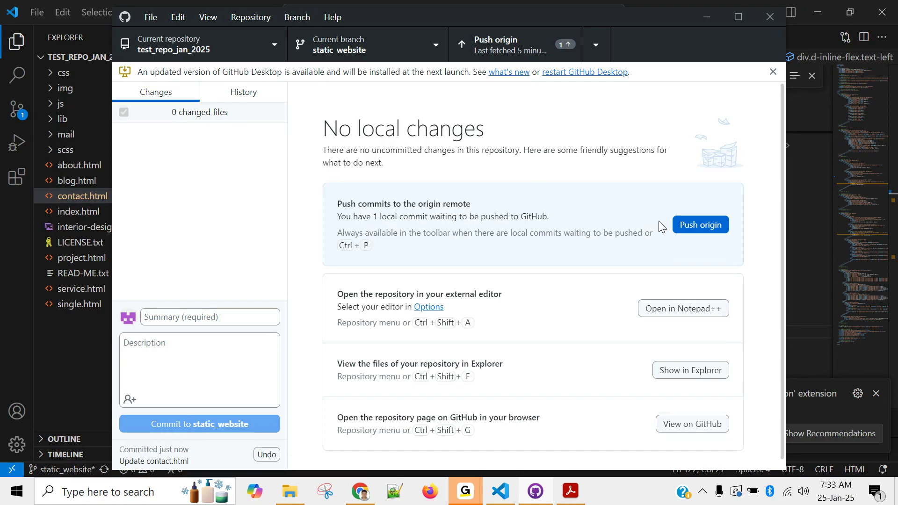
left_click(690, 224)
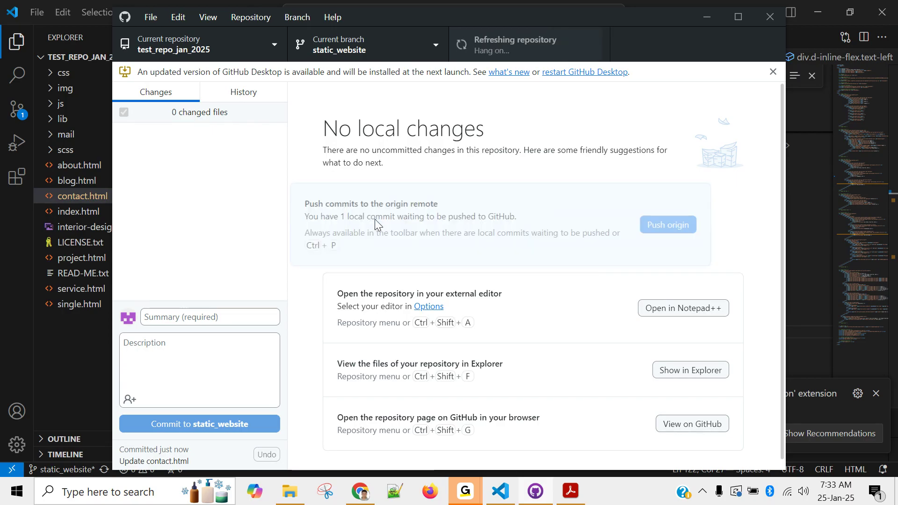
Step: Switch to Chrome and reload the CodePipeline execution history to check for a run of the contact.html commit
left_click(360, 491)
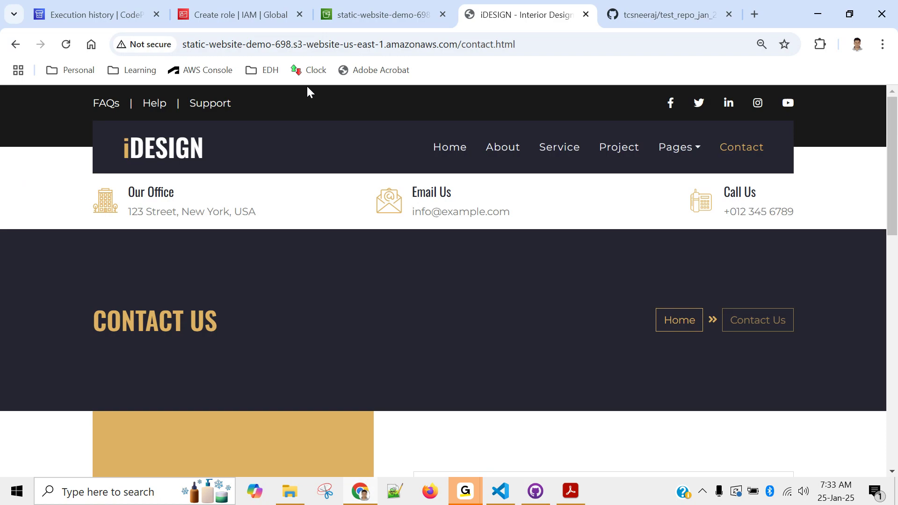
left_click(78, 10)
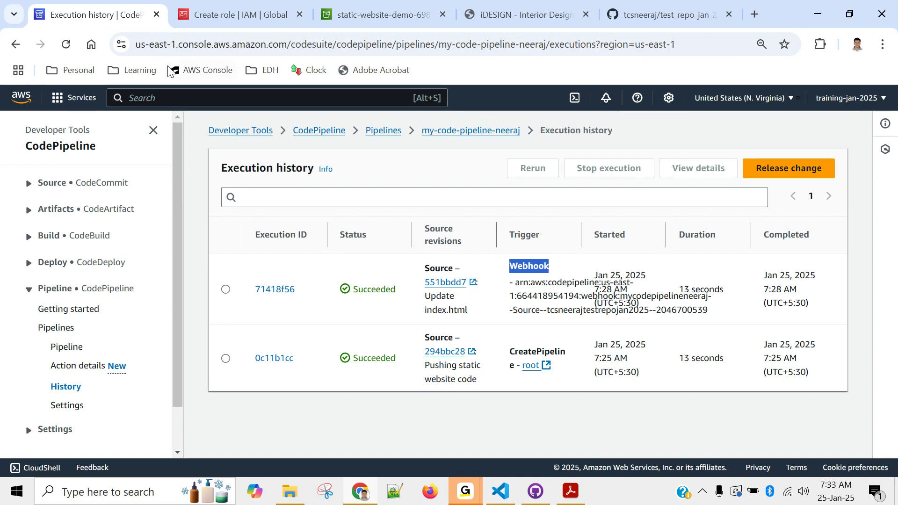
left_click(66, 45)
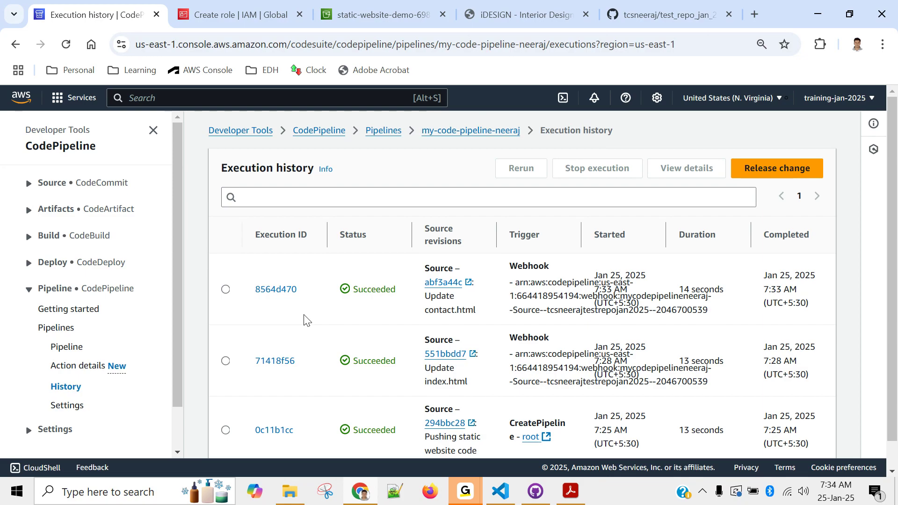
Step: Open the "Update contact.html" pipeline execution and examine its summary, trigger and Source stage
scroll(304, 318, "down", 1)
left_click(279, 276)
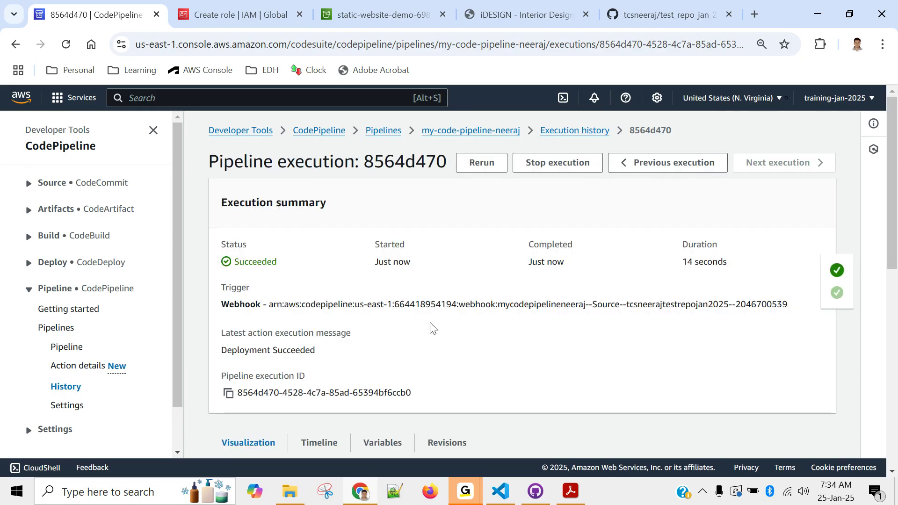
scroll(429, 333, "down", 1)
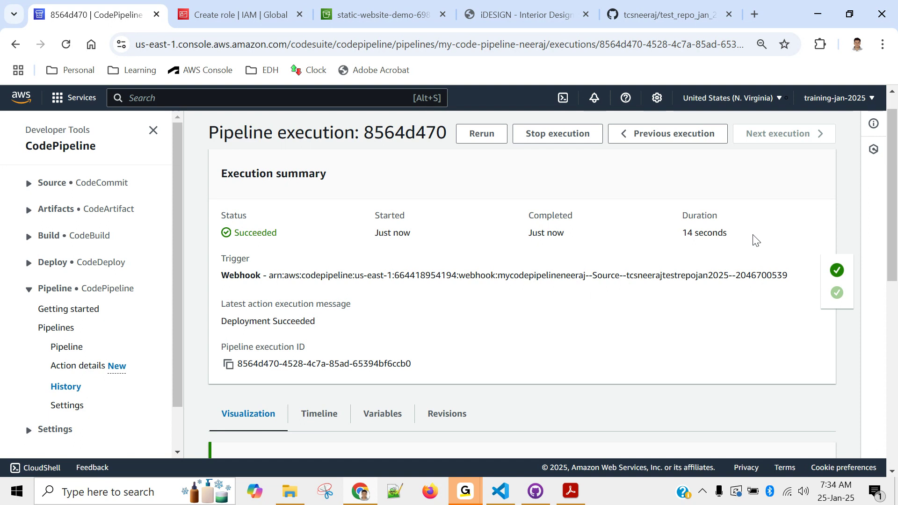
scroll(345, 322, "down", 4)
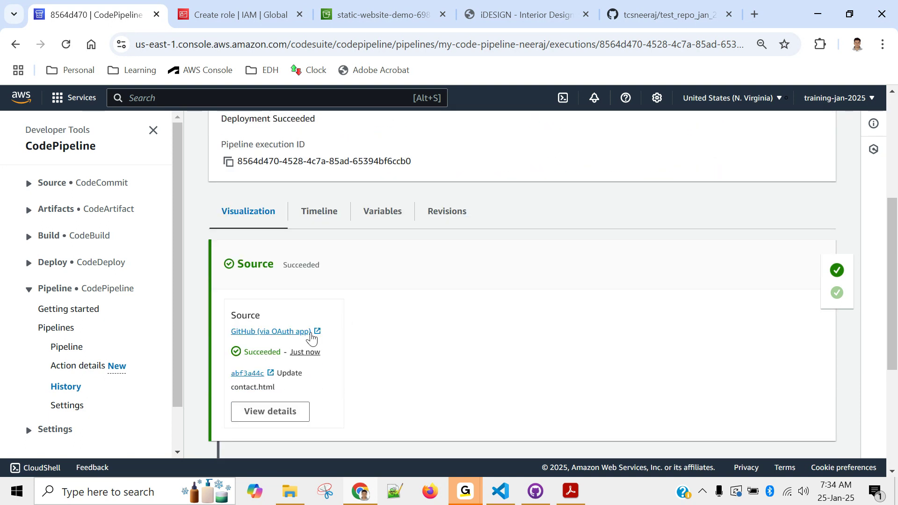
Step: Examine the Source and Deploy stages in the execution's visualization, including the GitHub source and Amazon S3 deploy actions
scroll(341, 383, "down", 1)
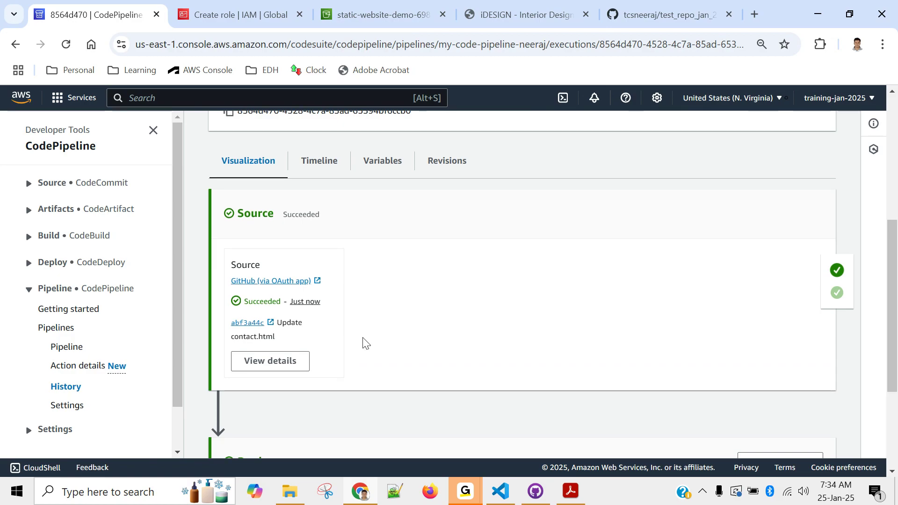
scroll(366, 345, "down", 3)
scroll(366, 345, "up", 3)
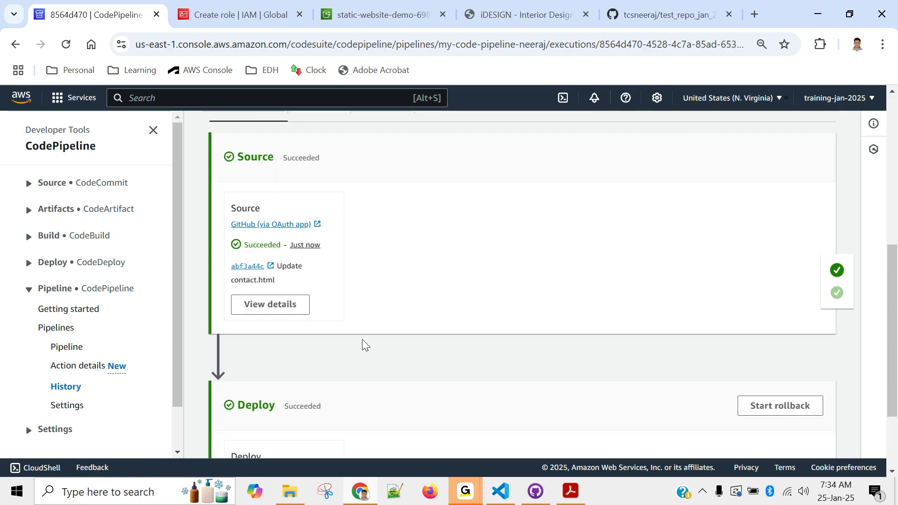
scroll(363, 348, "down", 3)
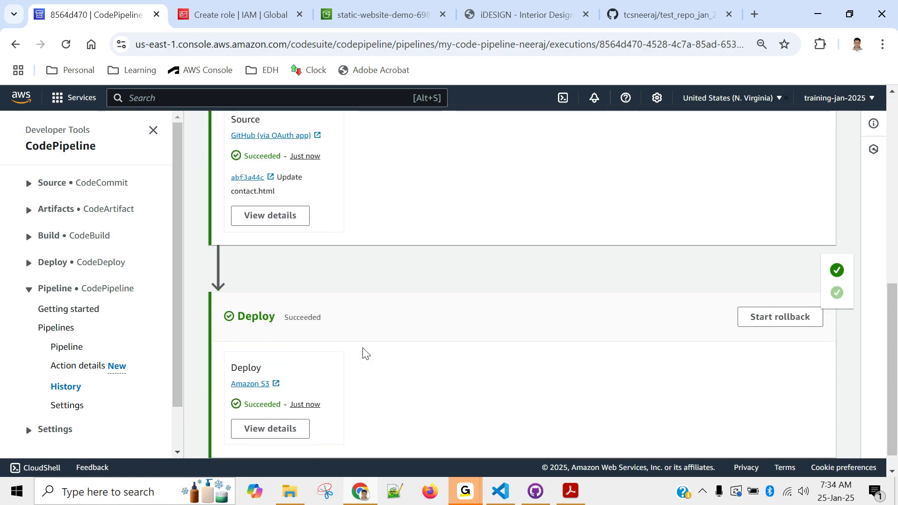
scroll(306, 346, "up", 2)
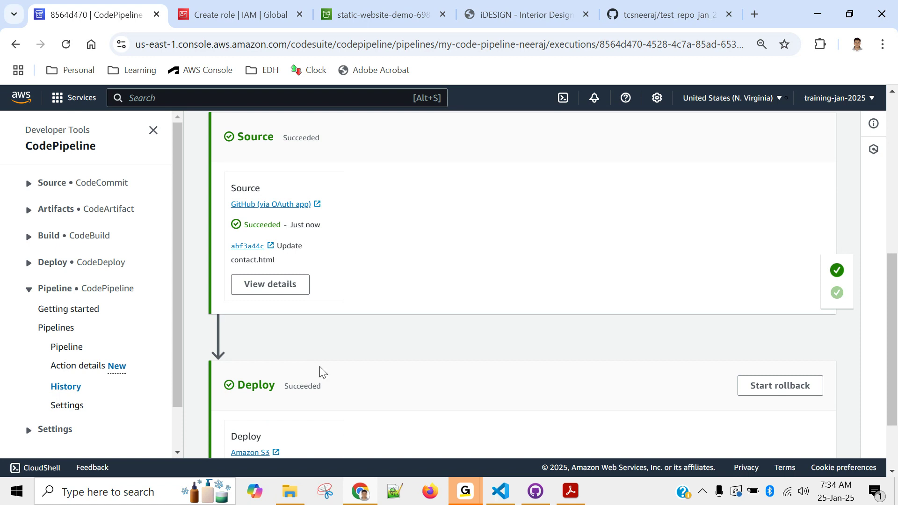
scroll(358, 330, "down", 1)
scroll(358, 330, "down", 3)
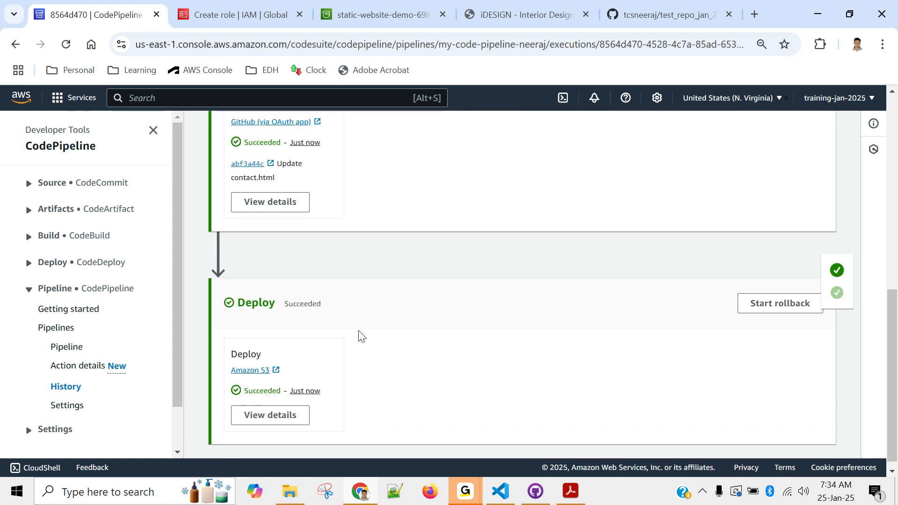
scroll(359, 336, "down", 2)
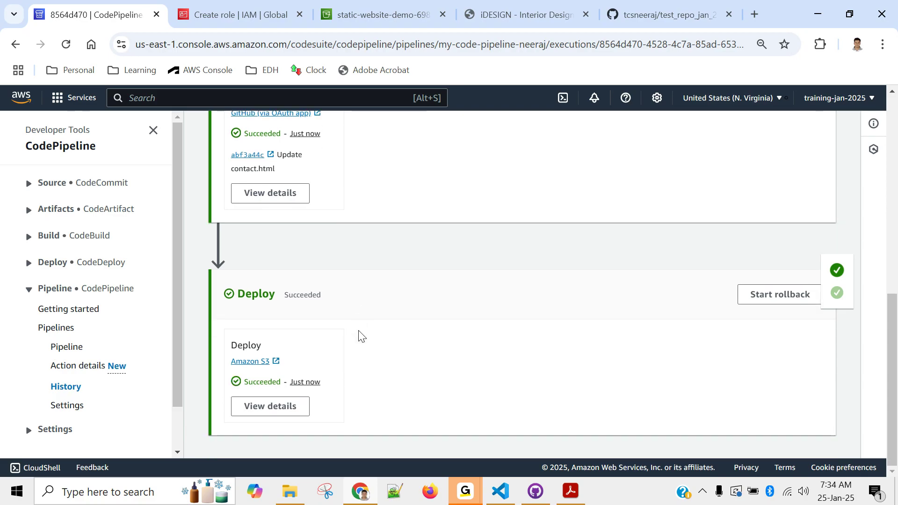
scroll(358, 336, "up", 8)
scroll(359, 333, "up", 2)
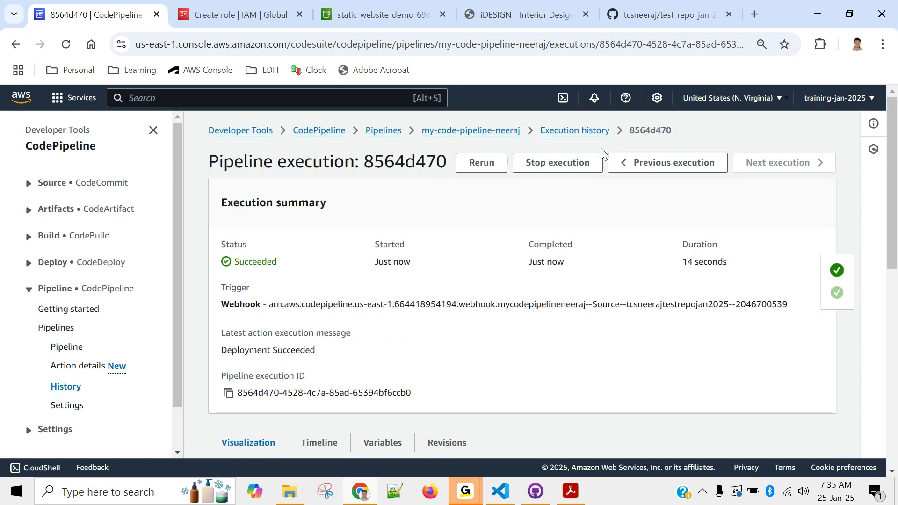
Step: Open the pipeline of this execution for editing and go through its properties, variables and stages down to Deploy
left_click(487, 130)
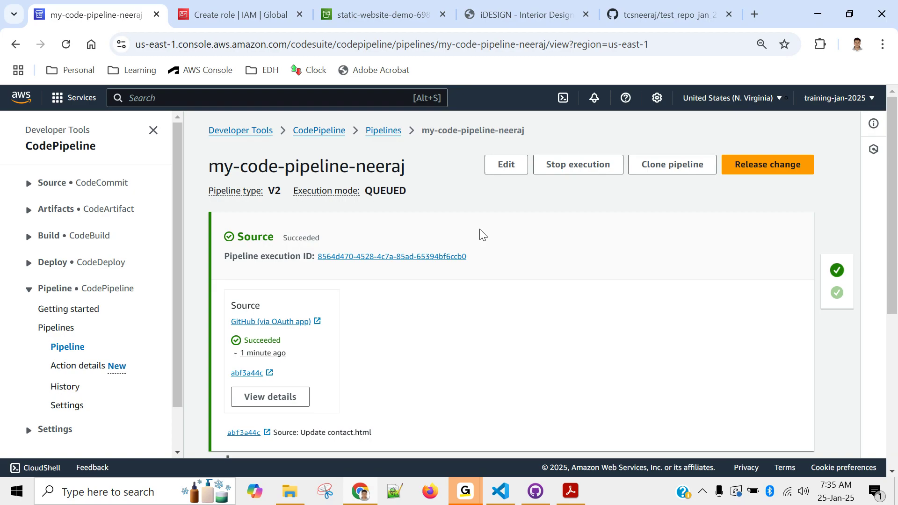
left_click(503, 166)
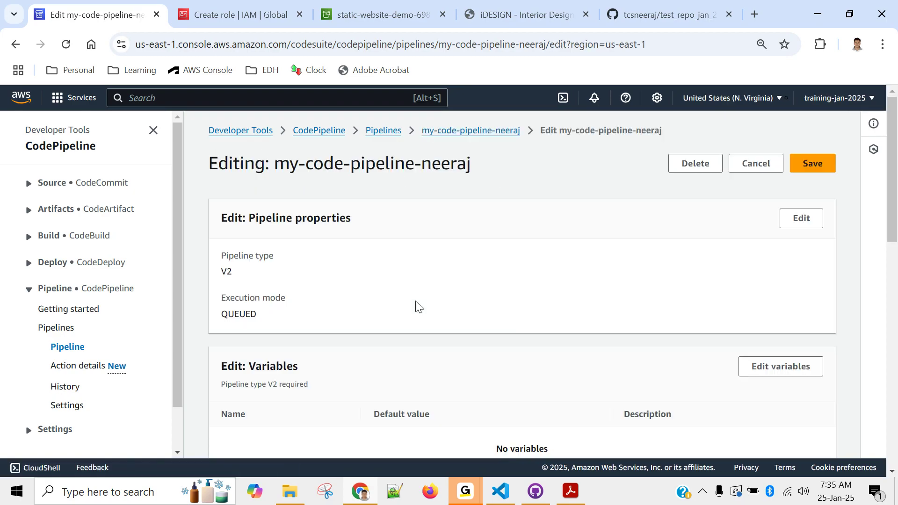
scroll(377, 329, "down", 9)
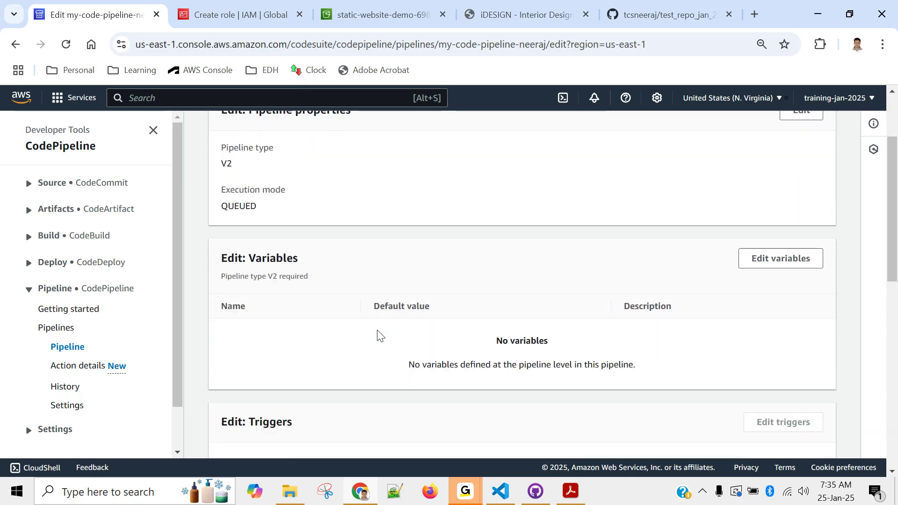
scroll(377, 329, "down", 3)
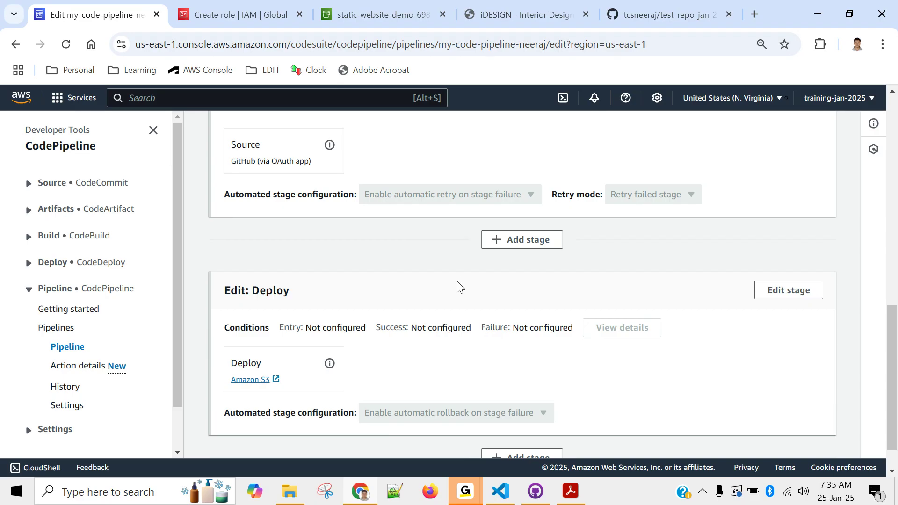
scroll(433, 314, "down", 1)
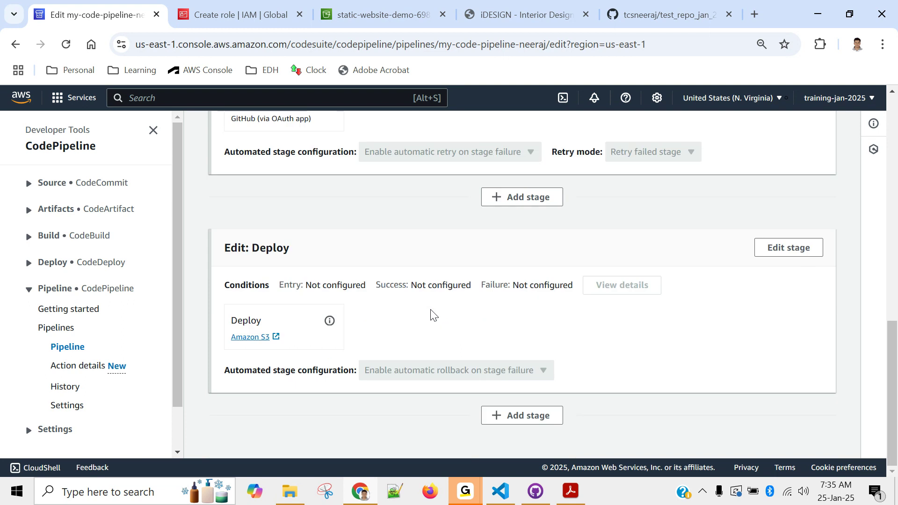
Step: Add a stage named cfn after the Deploy stage and look over its condition and action group options
left_click(523, 418)
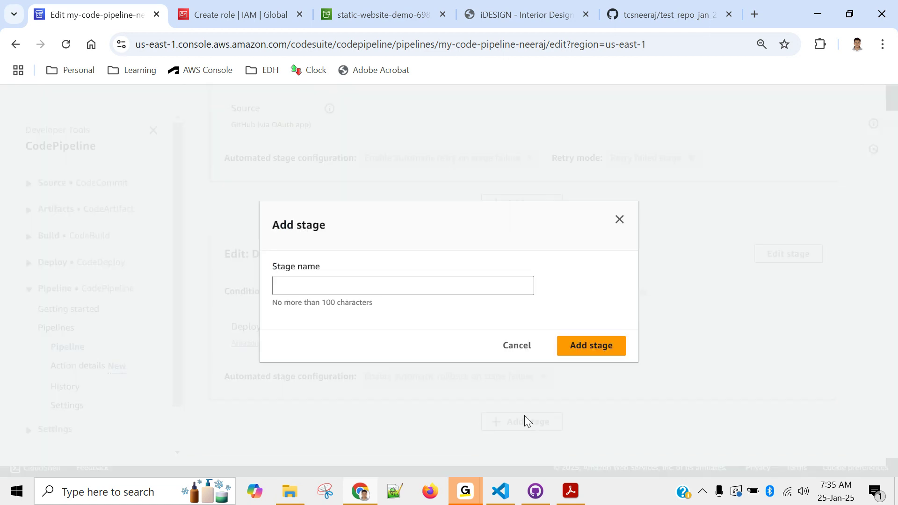
left_click(391, 287)
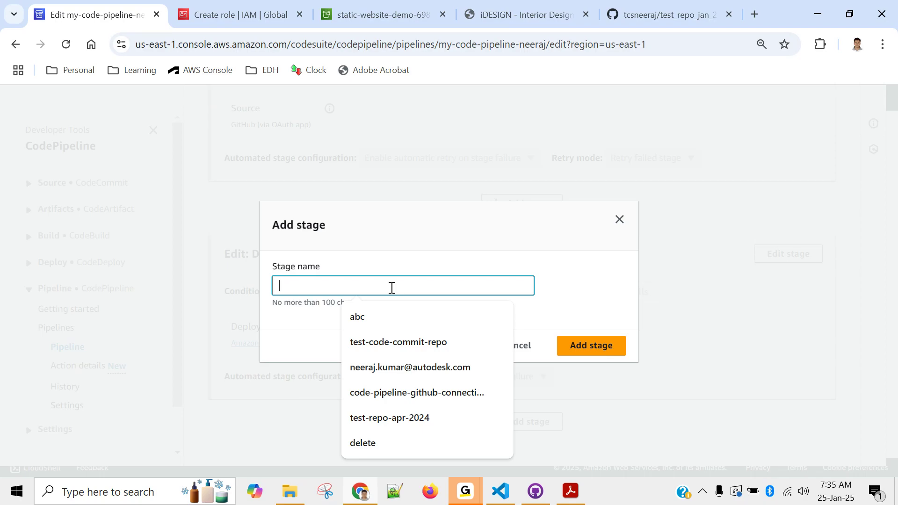
type("cfn")
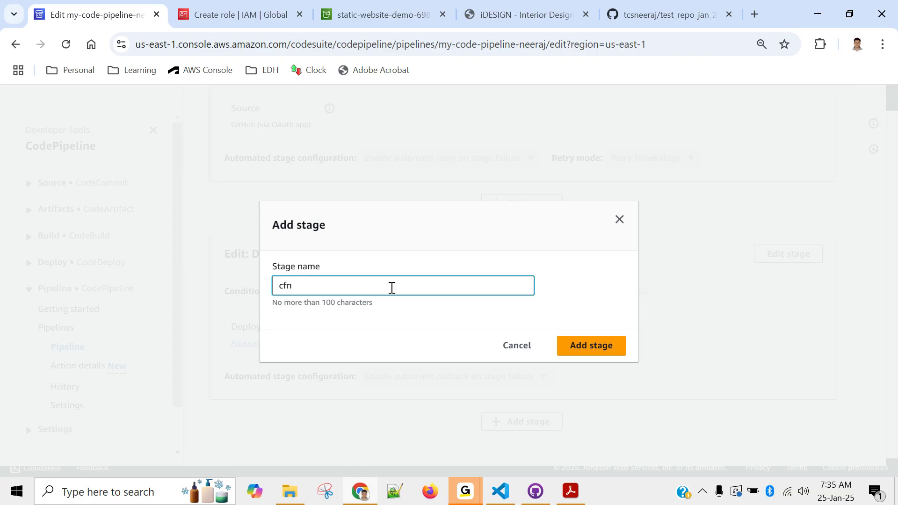
left_click(577, 344)
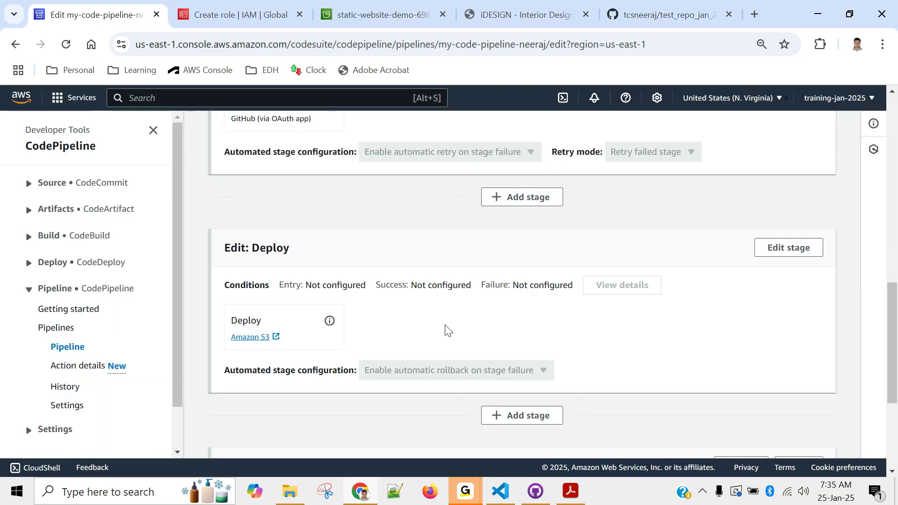
scroll(445, 330, "down", 3)
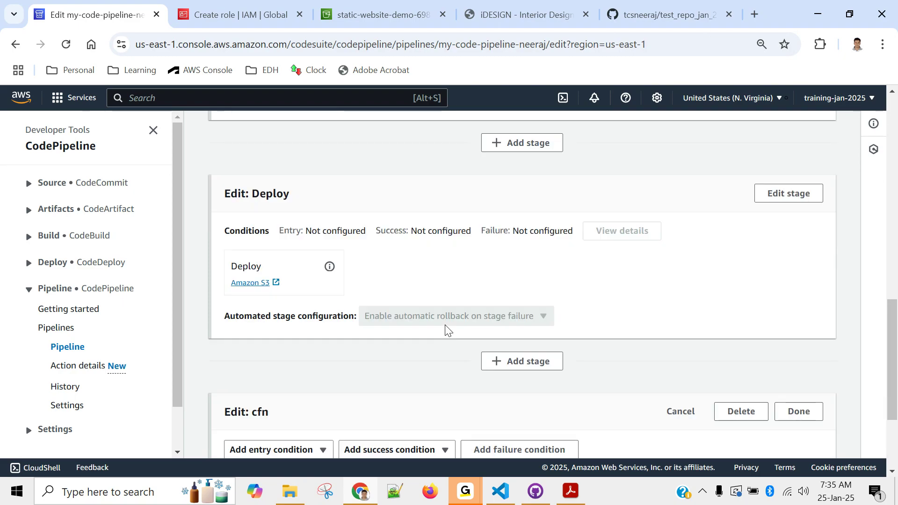
scroll(445, 329, "down", 1)
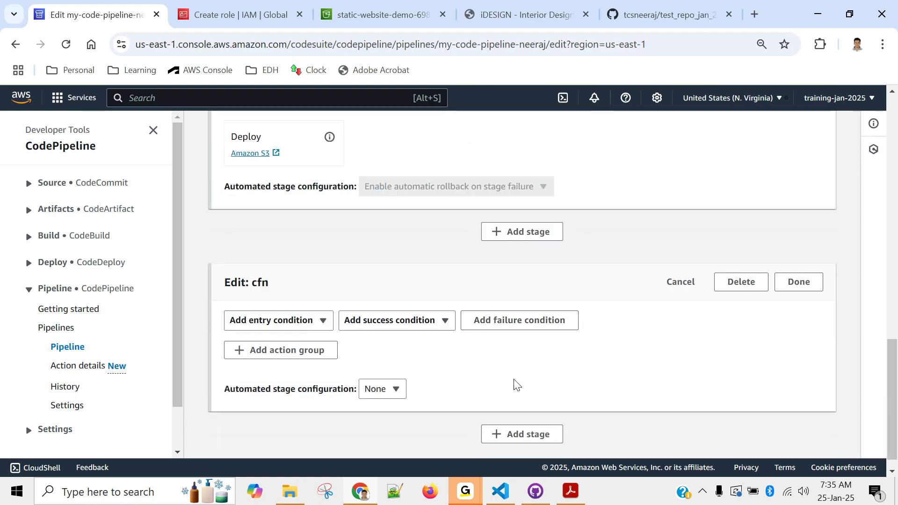
scroll(515, 383, "down", 1)
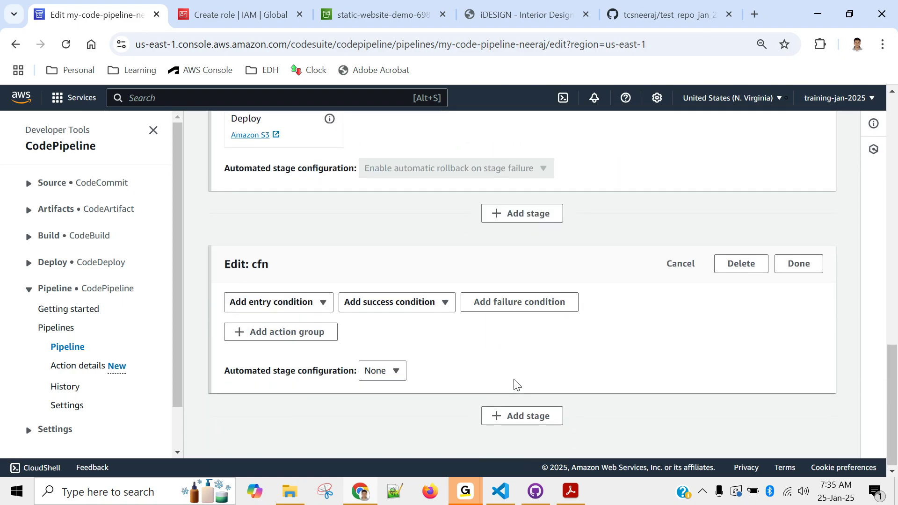
Step: Close the Avast AntiTrack pop-up and delete the cfn stage from the pipeline
left_click(395, 375)
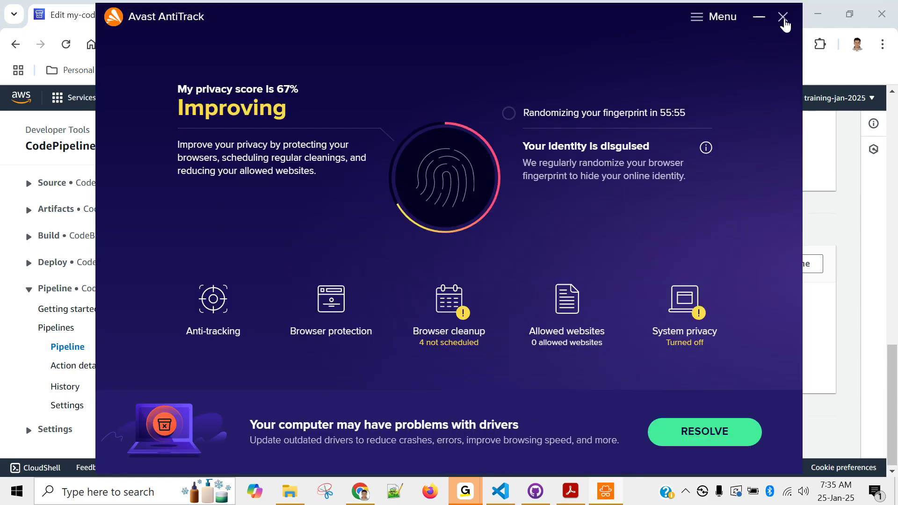
left_click(783, 16)
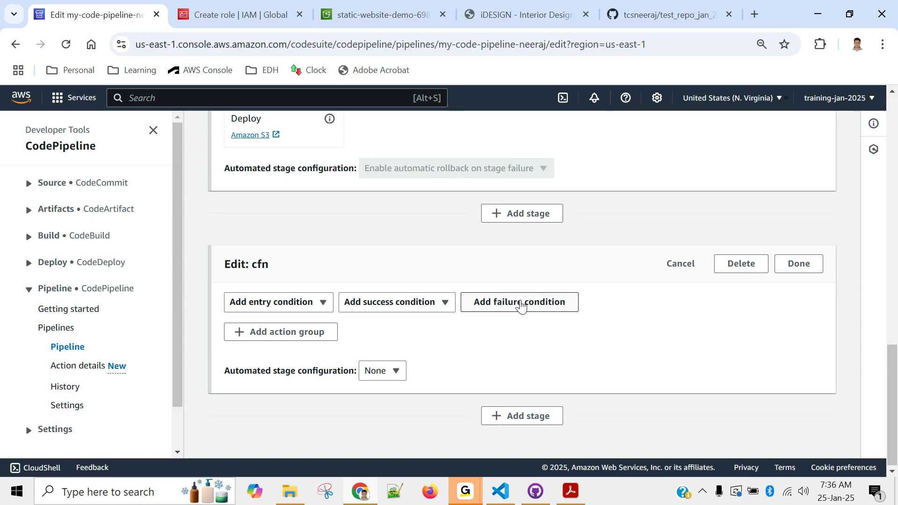
left_click(748, 262)
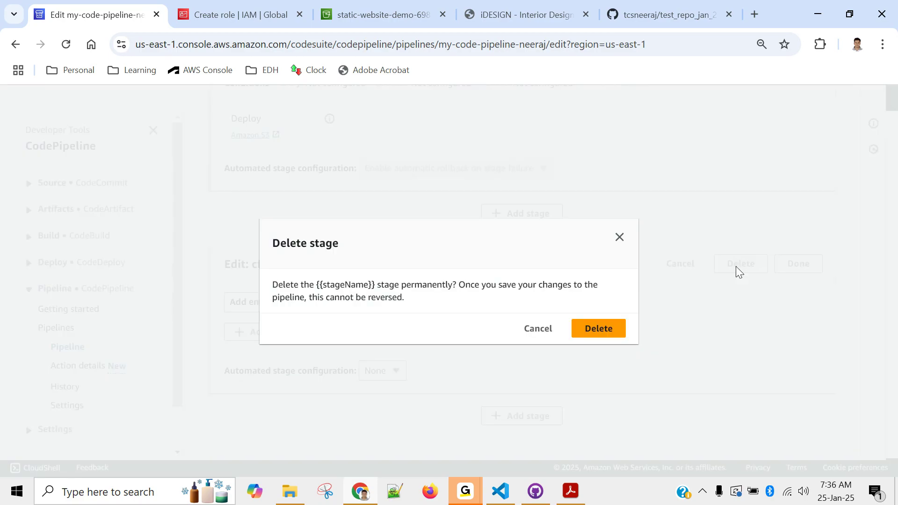
left_click(603, 328)
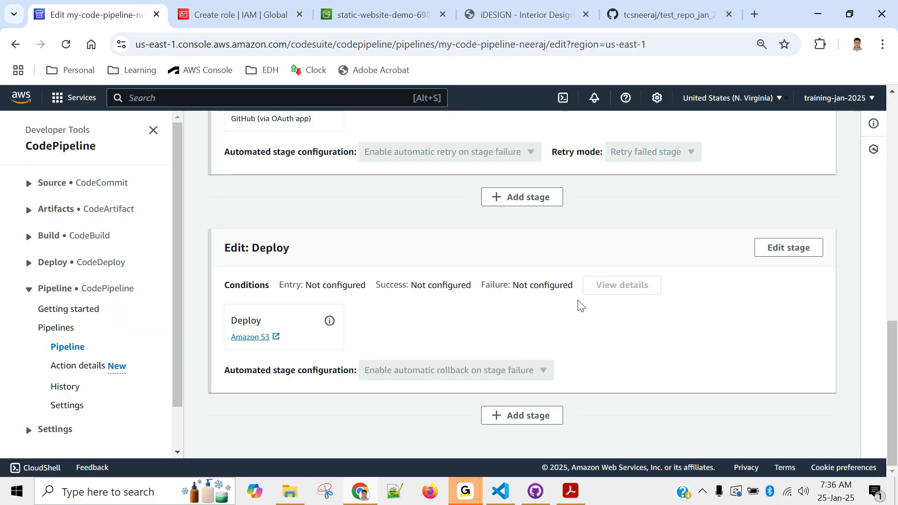
Step: Edit the Deploy stage and add an action beside the Amazon S3 one, with AWS CloudFormation as the action provider
left_click(778, 253)
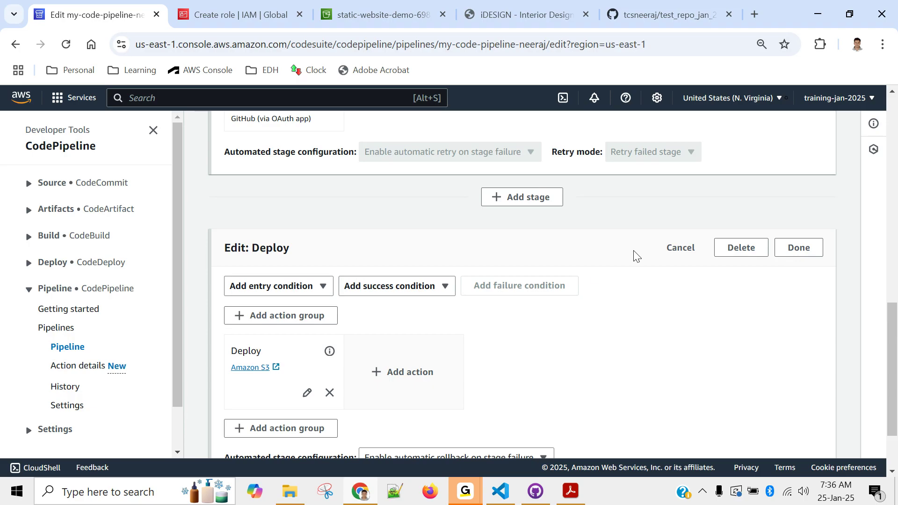
scroll(512, 332, "down", 1)
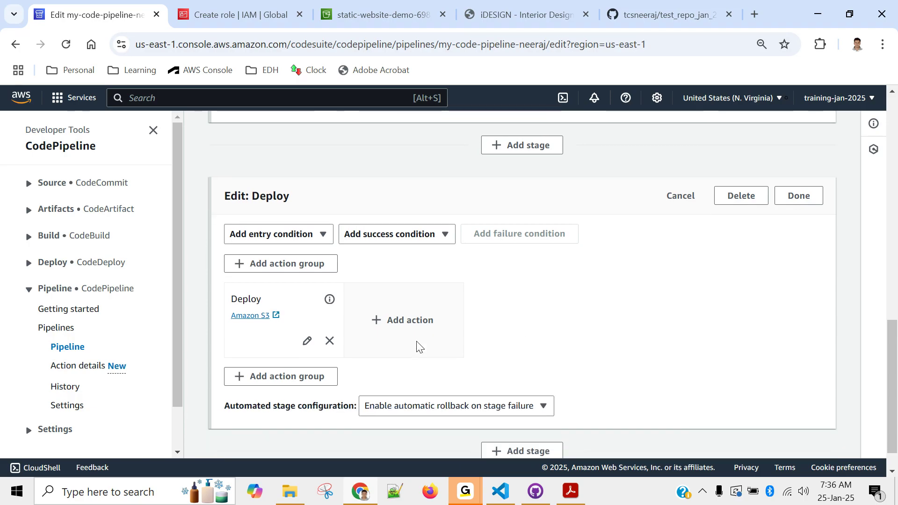
left_click(388, 320)
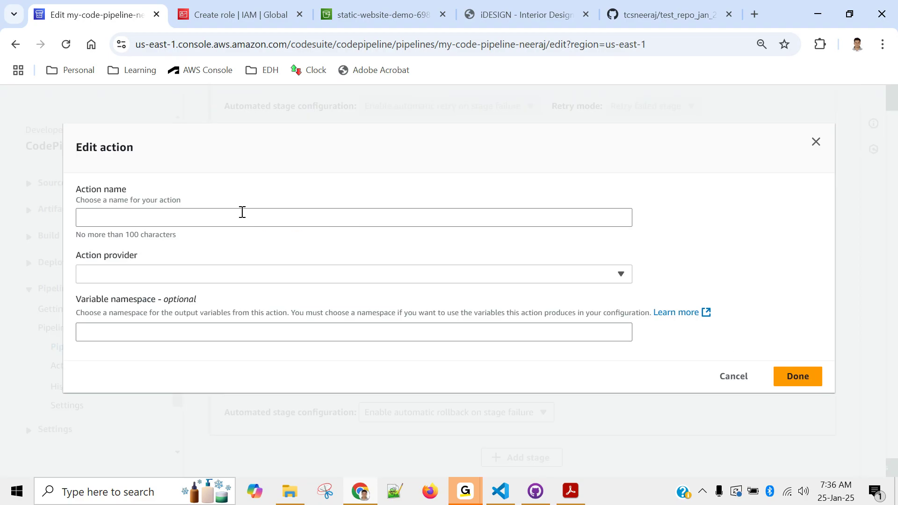
left_click(228, 274)
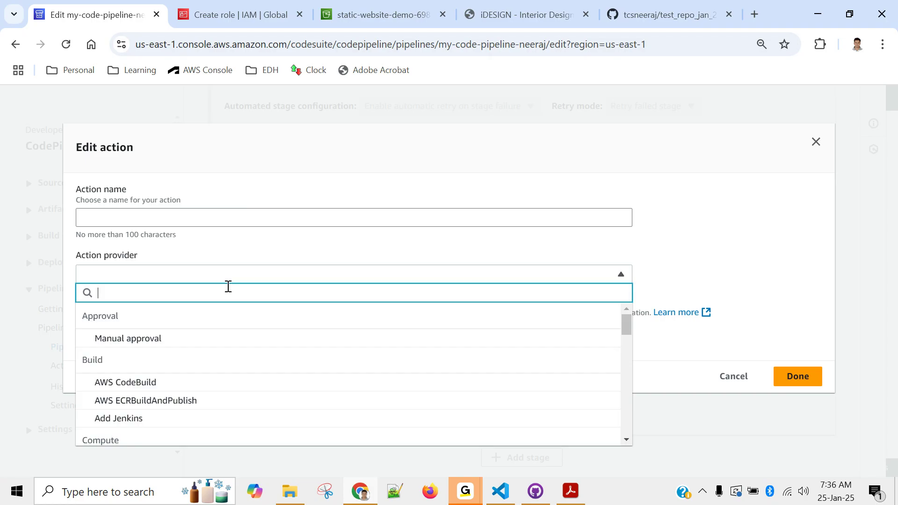
scroll(229, 360, "down", 1)
scroll(229, 365, "down", 3)
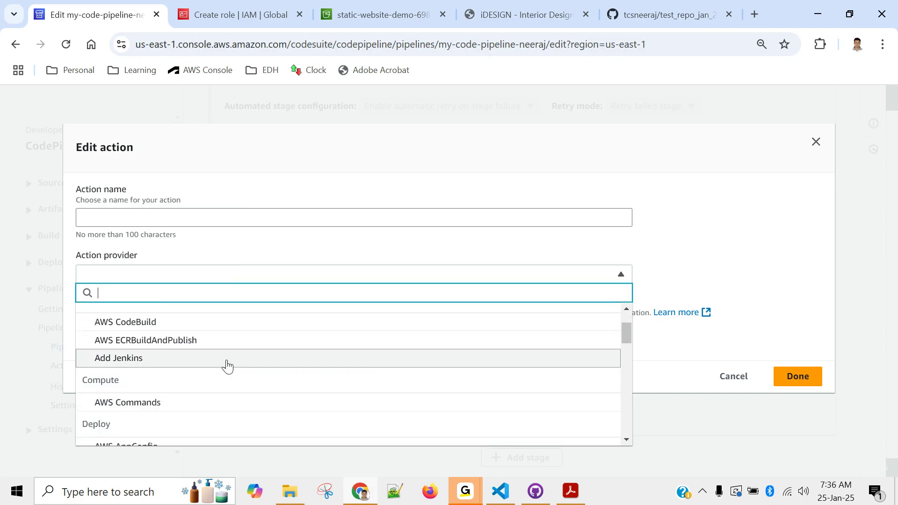
scroll(229, 365, "down", 1)
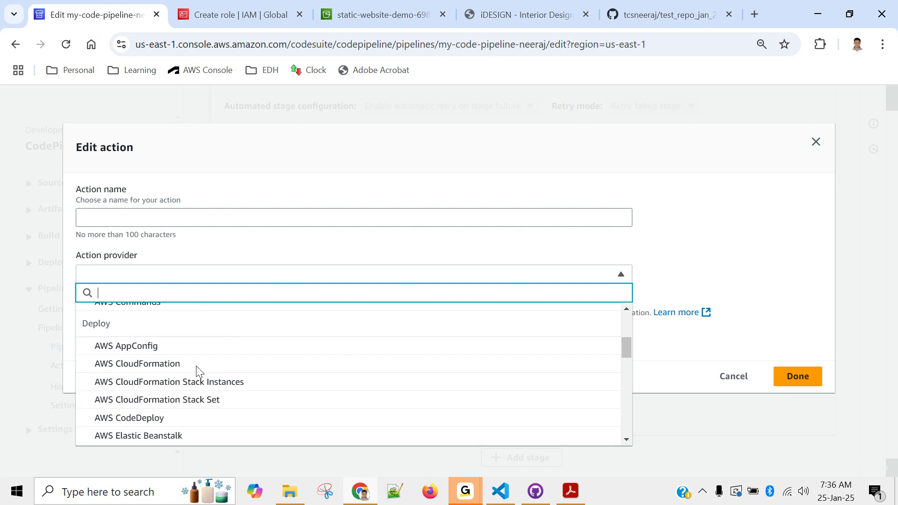
left_click(176, 370)
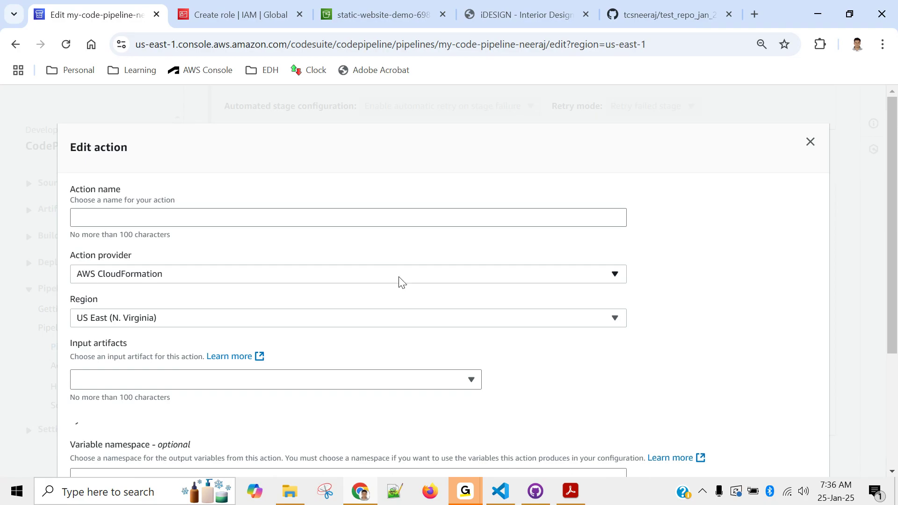
Step: Set the CloudFormation action's mode to Create or update a stack and choose the existing stack offered as the stack name
scroll(463, 304, "down", 1)
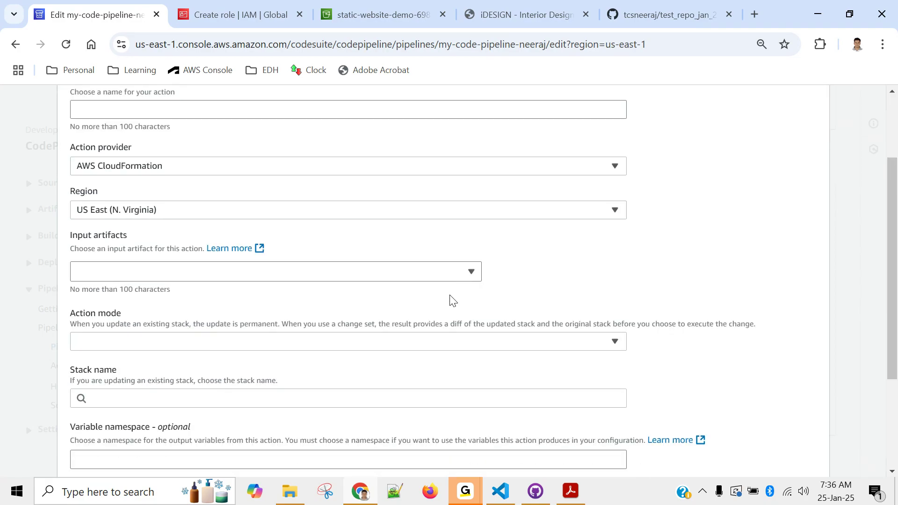
left_click(438, 276)
left_click(518, 271)
scroll(464, 336, "down", 1)
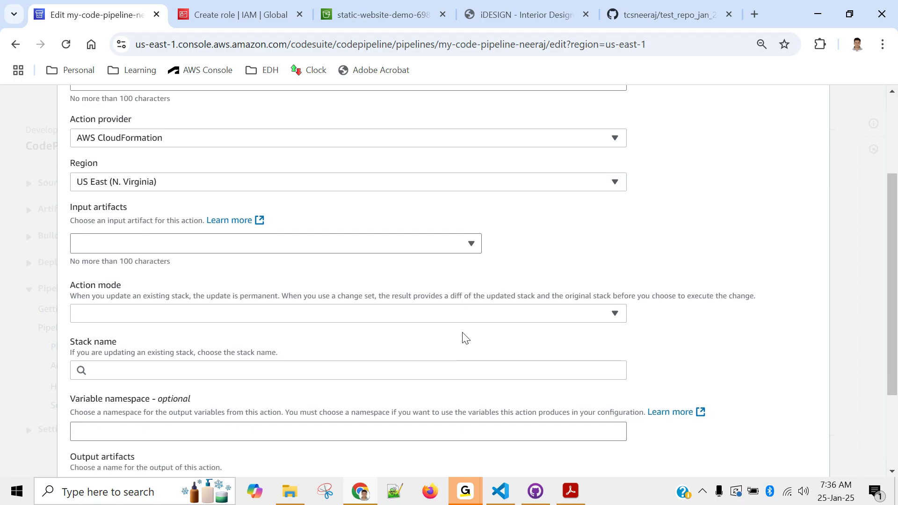
left_click(482, 315)
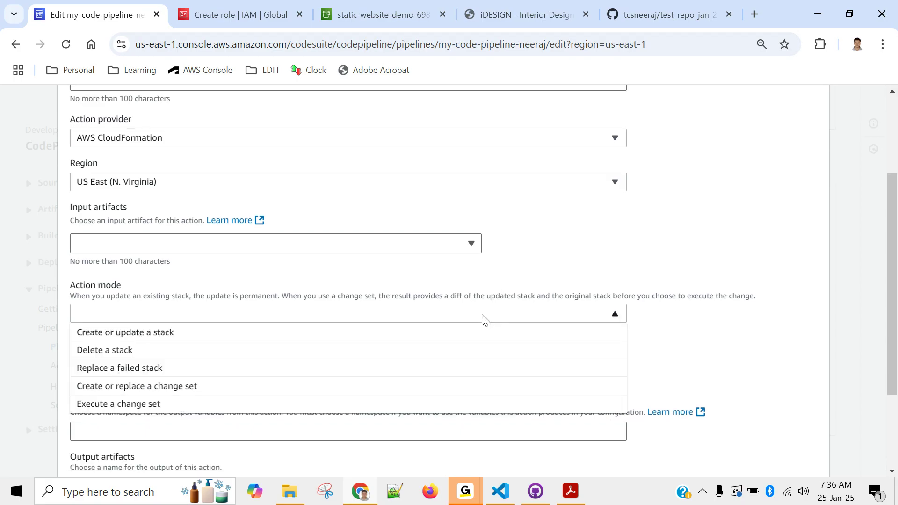
left_click(444, 340)
scroll(405, 342, "down", 2)
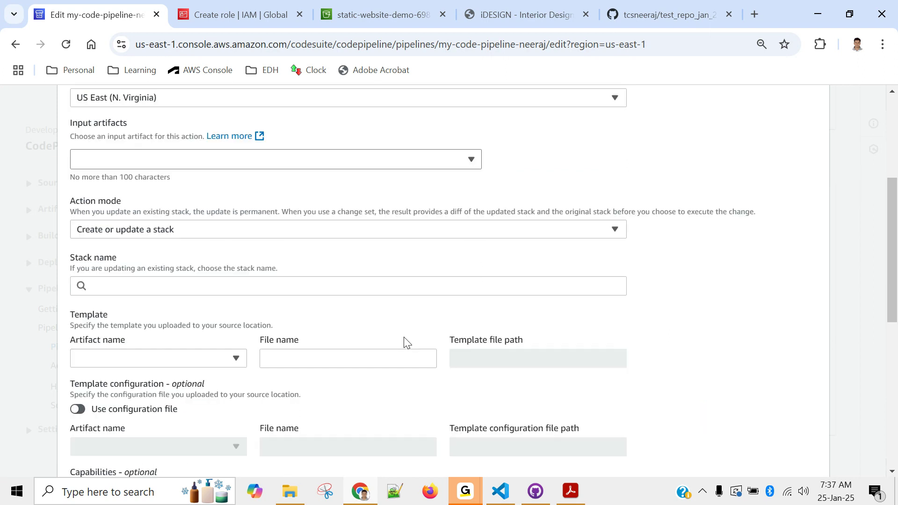
left_click(397, 283)
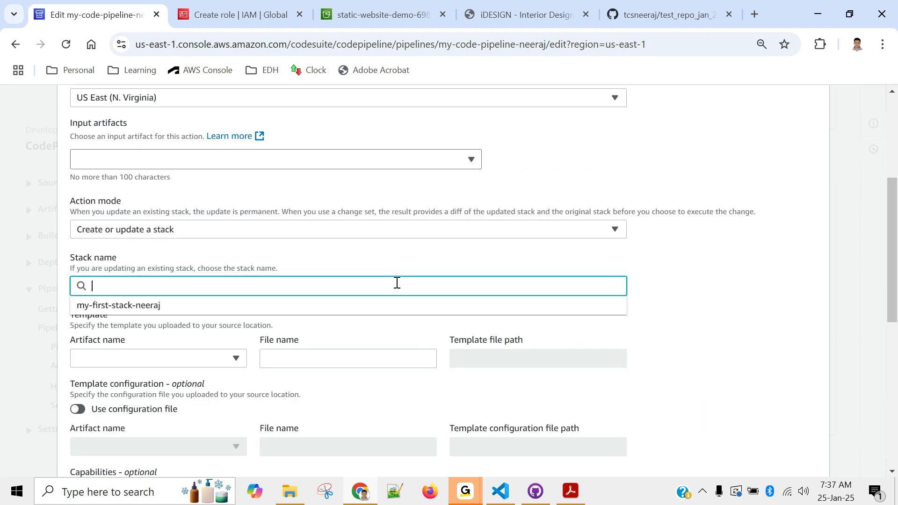
left_click(377, 307)
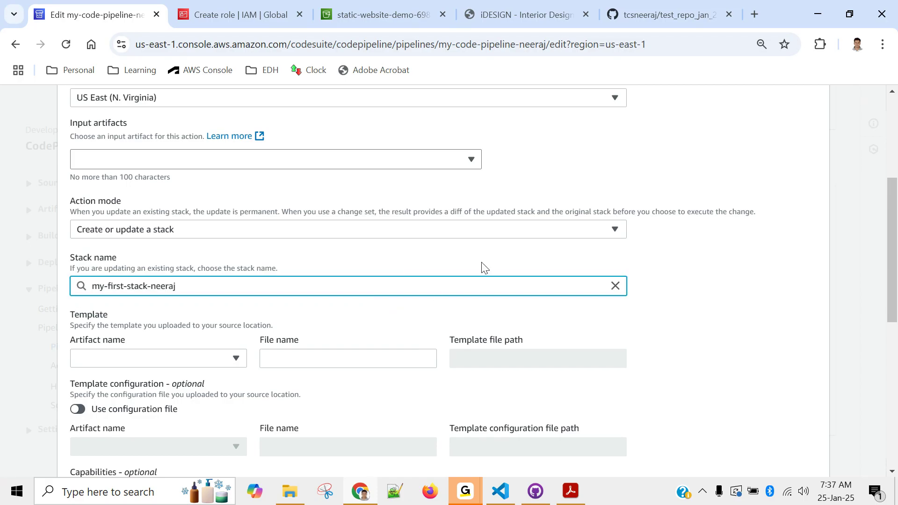
Step: Examine the CloudFormation action's template artifact, file name, template configuration and capabilities options
scroll(481, 264, "down", 2)
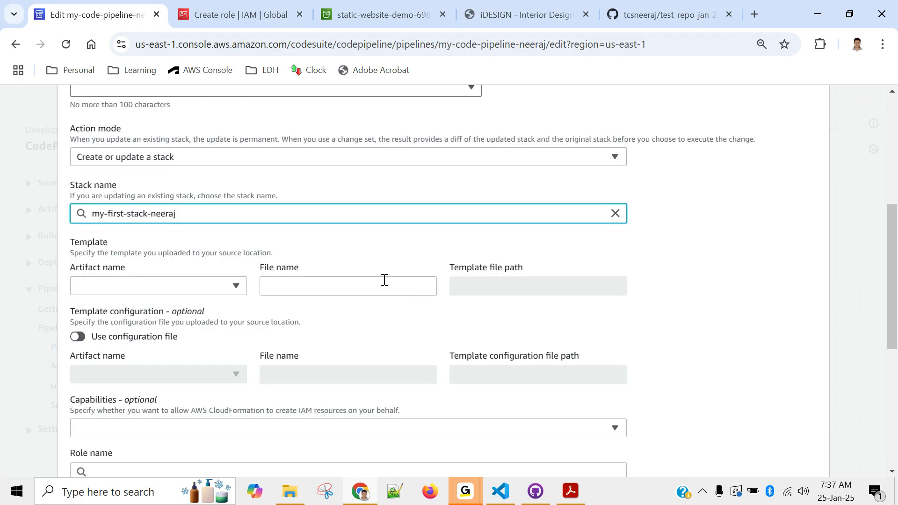
scroll(335, 301, "down", 1)
left_click(308, 272)
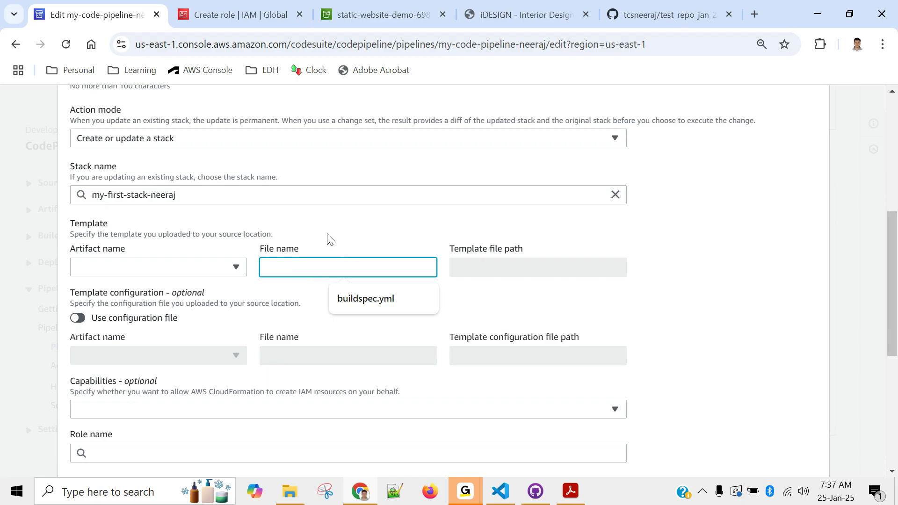
left_click(234, 270)
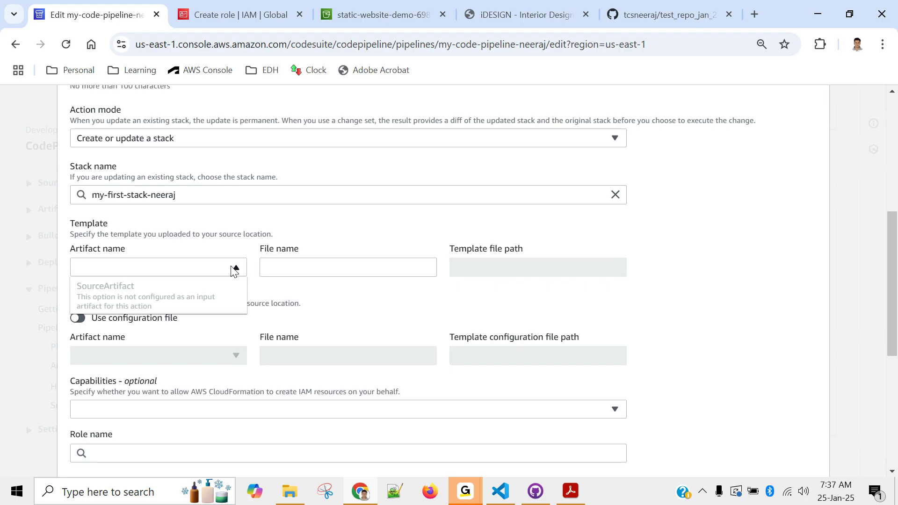
left_click(343, 241)
scroll(343, 293, "down", 1)
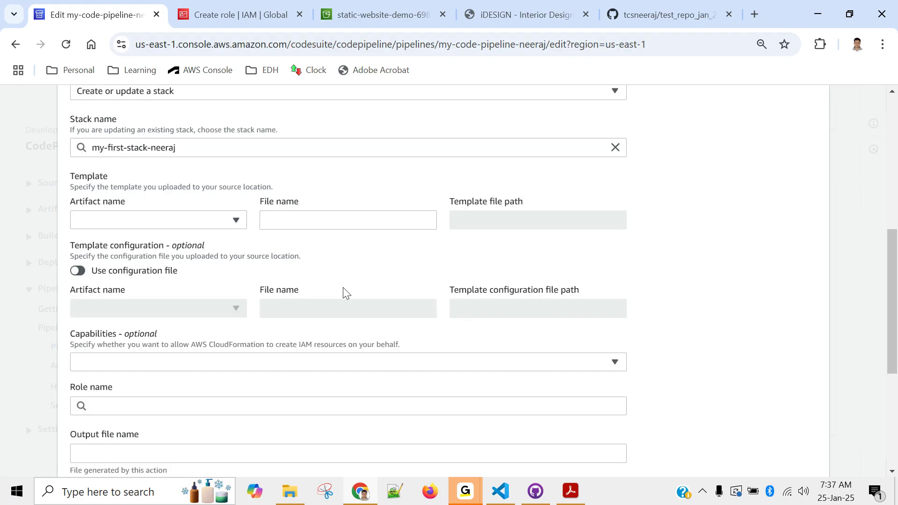
scroll(359, 265, "down", 2)
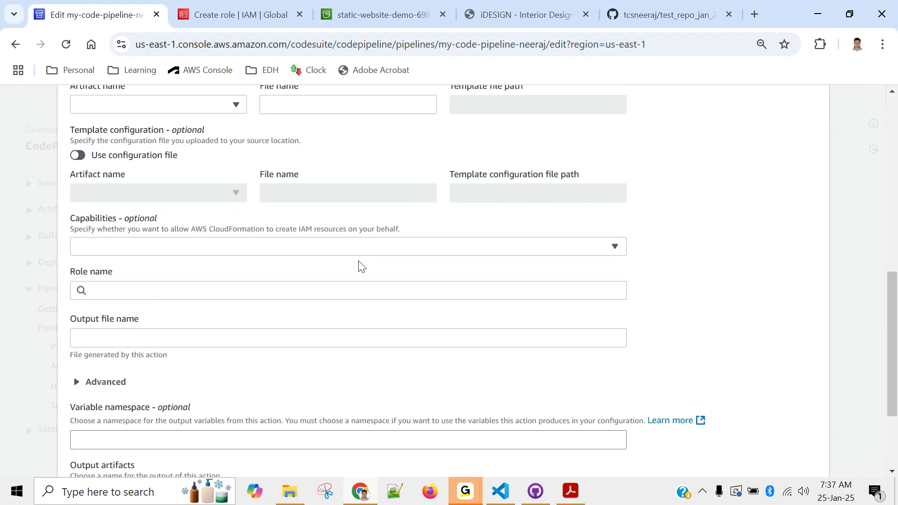
left_click(443, 240)
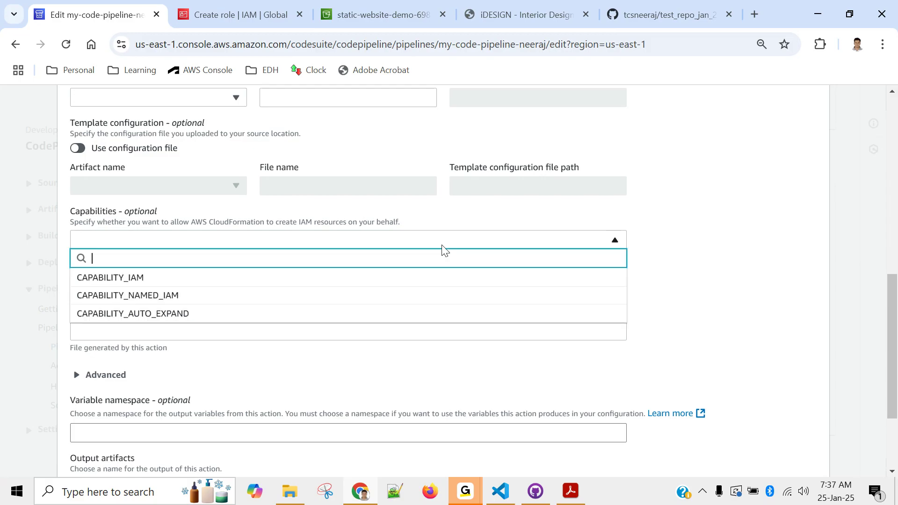
left_click(462, 220)
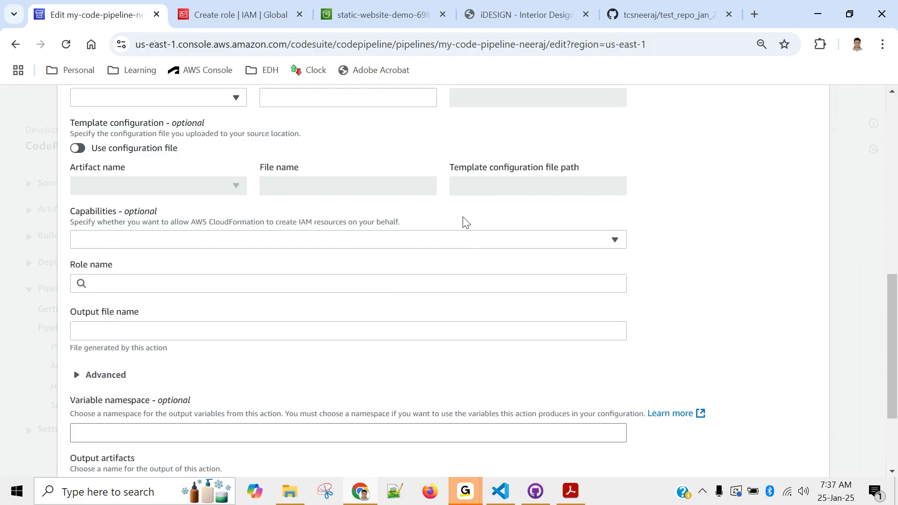
Step: Review the role, output file, variable namespace and output artifact fields, and return to the beginning of the action form
scroll(397, 294, "down", 1)
scroll(387, 264, "down", 1)
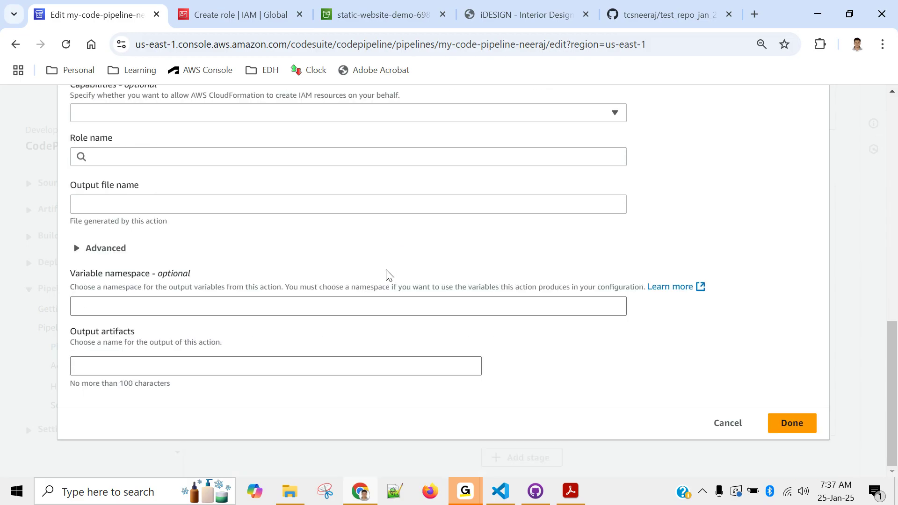
left_click(360, 306)
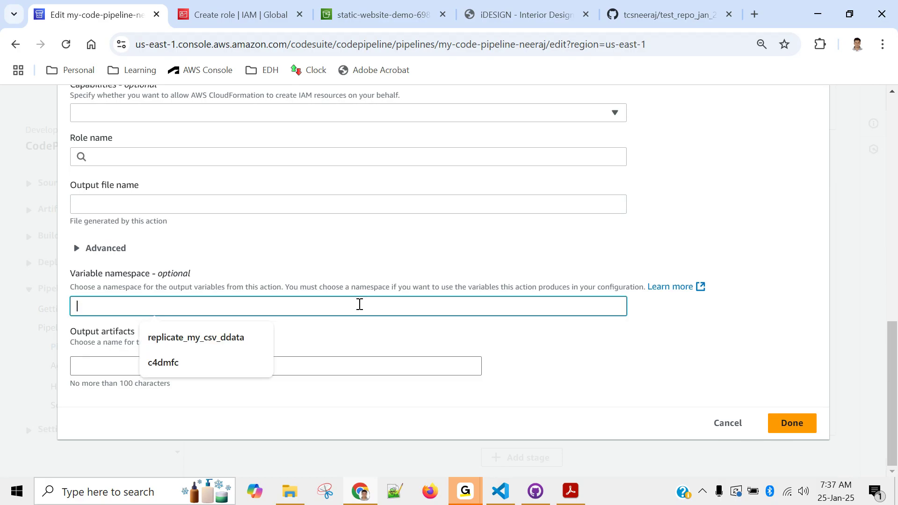
left_click(389, 364)
left_click(709, 220)
scroll(697, 185, "up", 5)
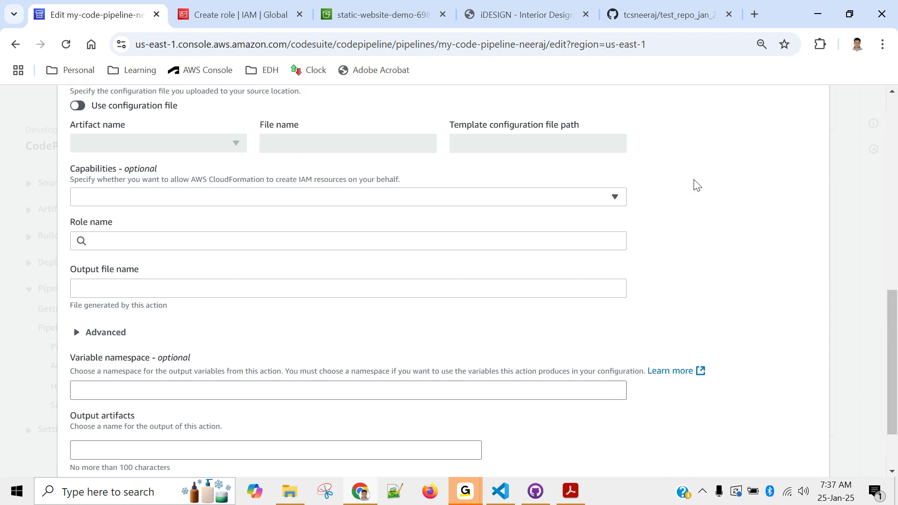
scroll(697, 185, "up", 3)
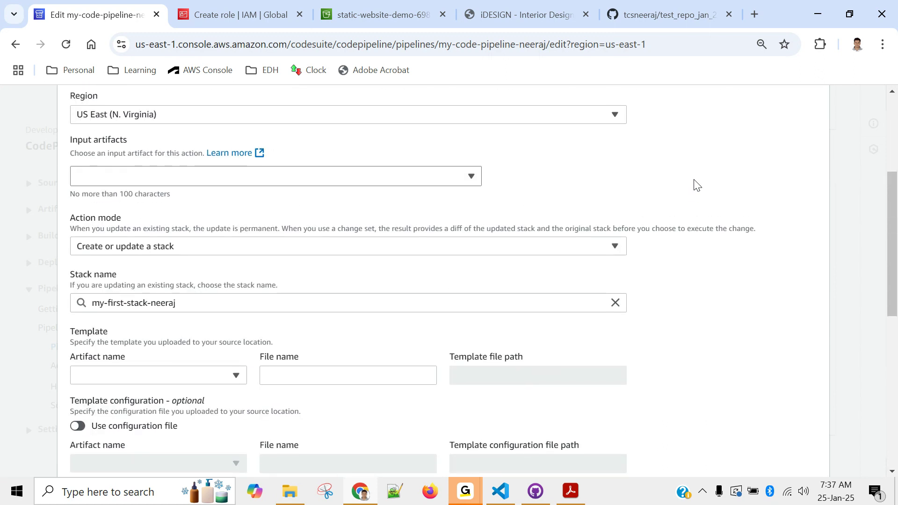
scroll(697, 185, "up", 3)
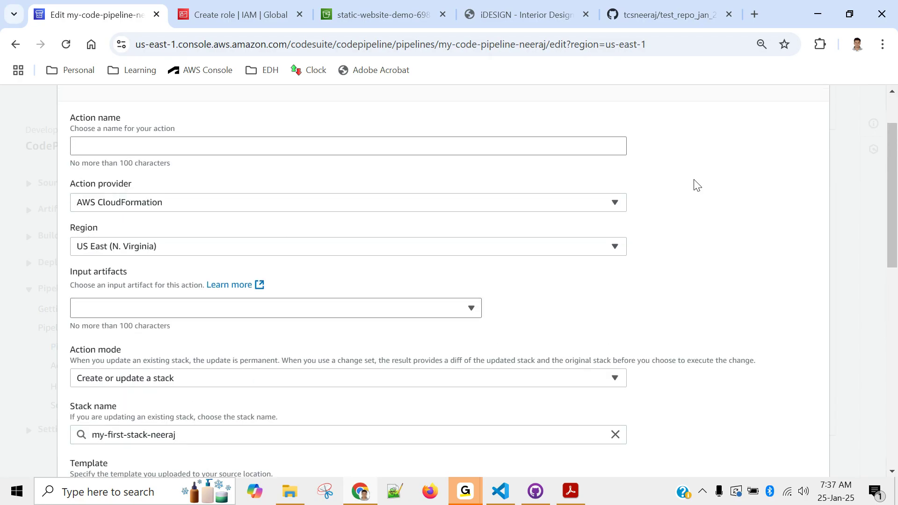
Step: Look through the available action providers from the Deploy group through Invoke and Source to Test, keeping AWS CloudFormation selected
left_click(473, 204)
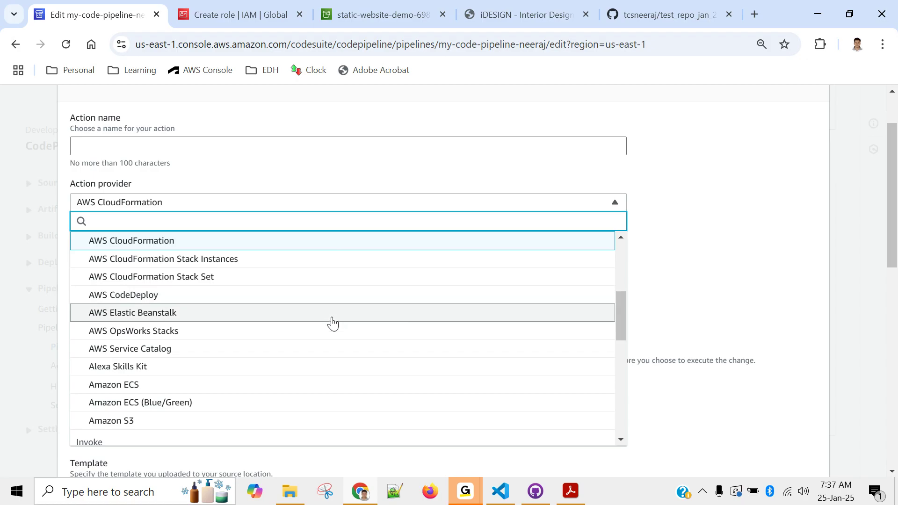
scroll(313, 349, "down", 5)
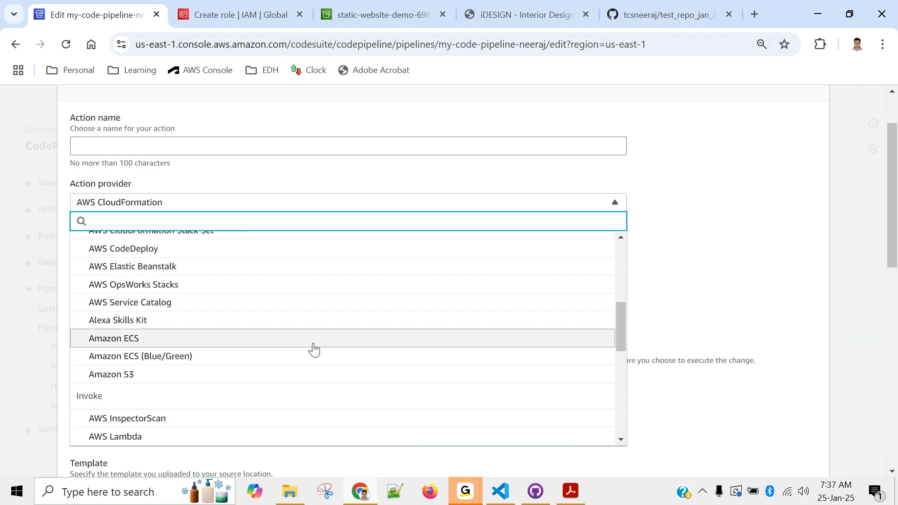
scroll(314, 349, "down", 1)
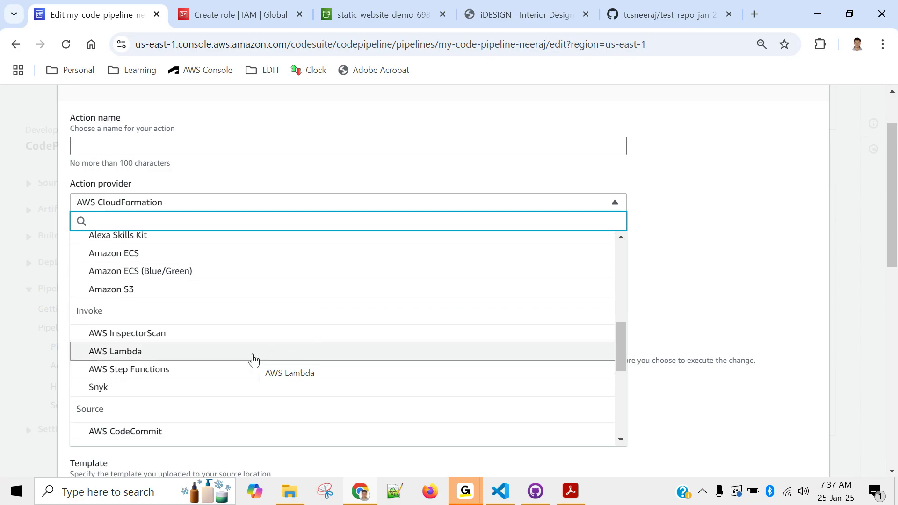
scroll(285, 331, "down", 4)
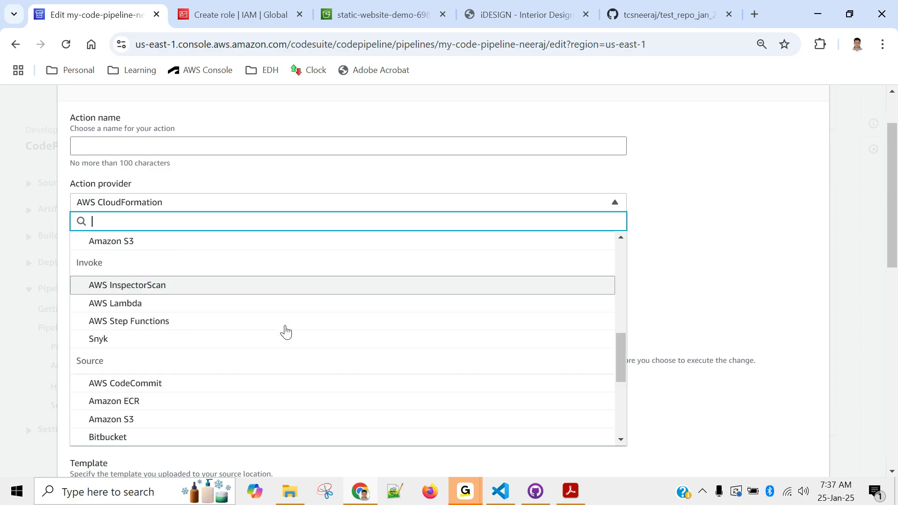
scroll(262, 341, "down", 1)
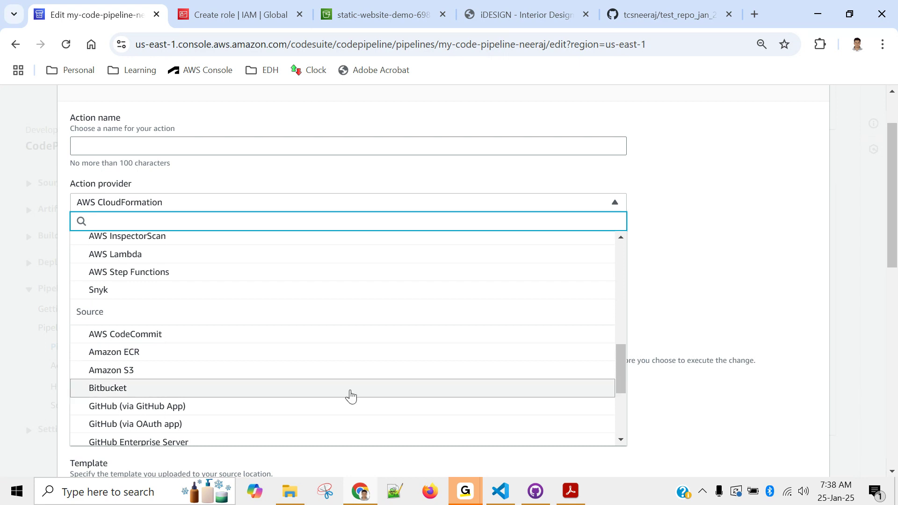
scroll(351, 397, "down", 1)
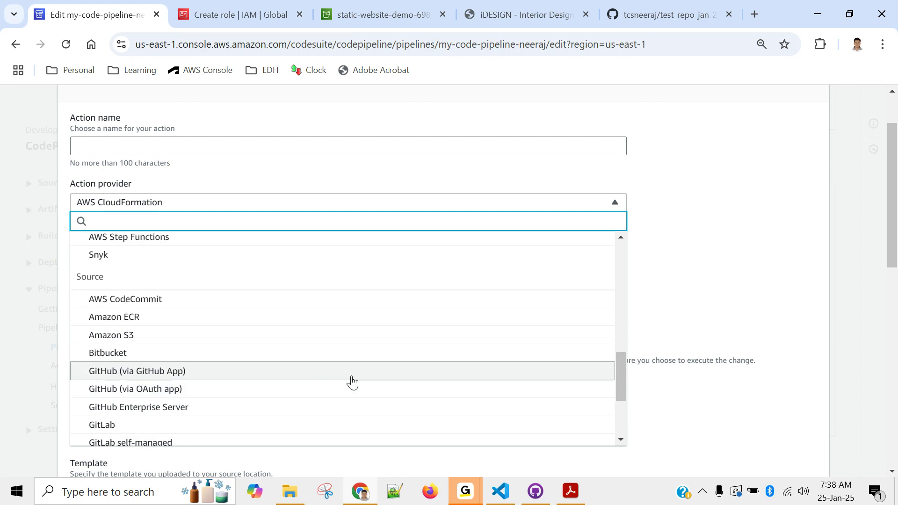
scroll(417, 385, "down", 1)
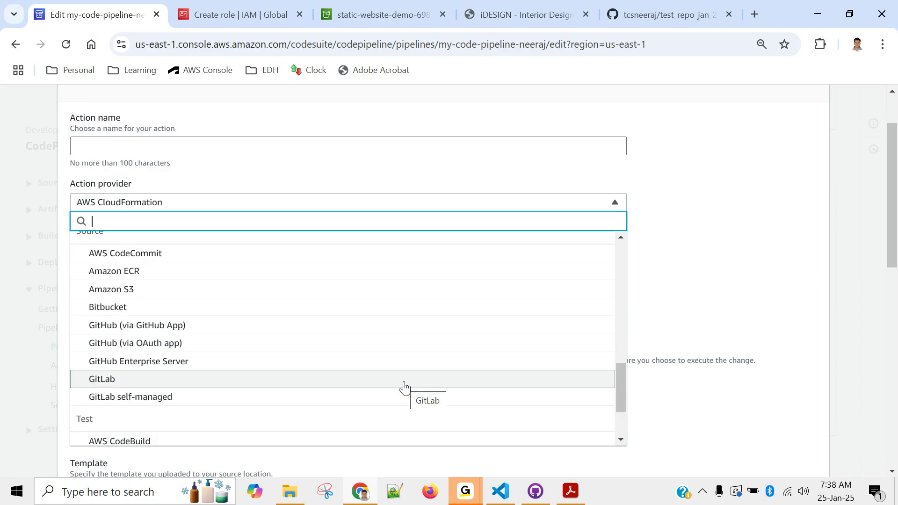
scroll(404, 388, "down", 1)
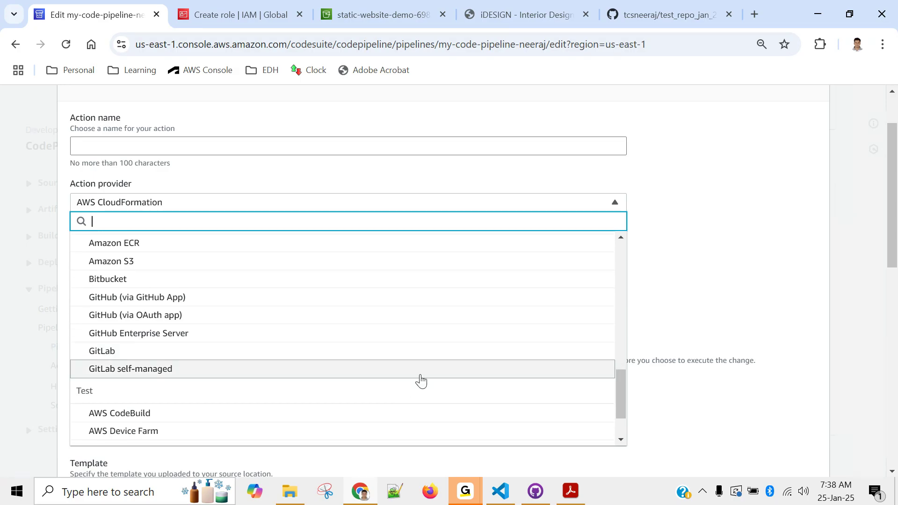
scroll(439, 378, "down", 4)
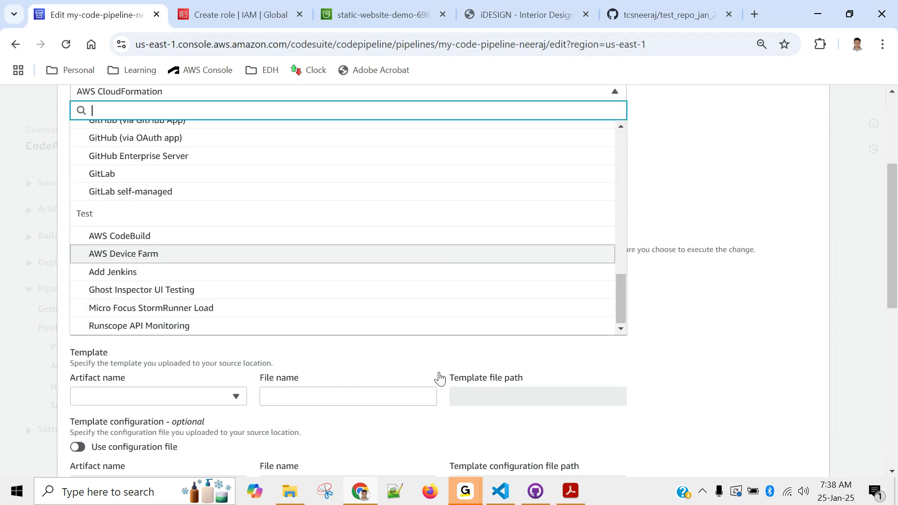
scroll(439, 378, "down", 1)
left_click(731, 235)
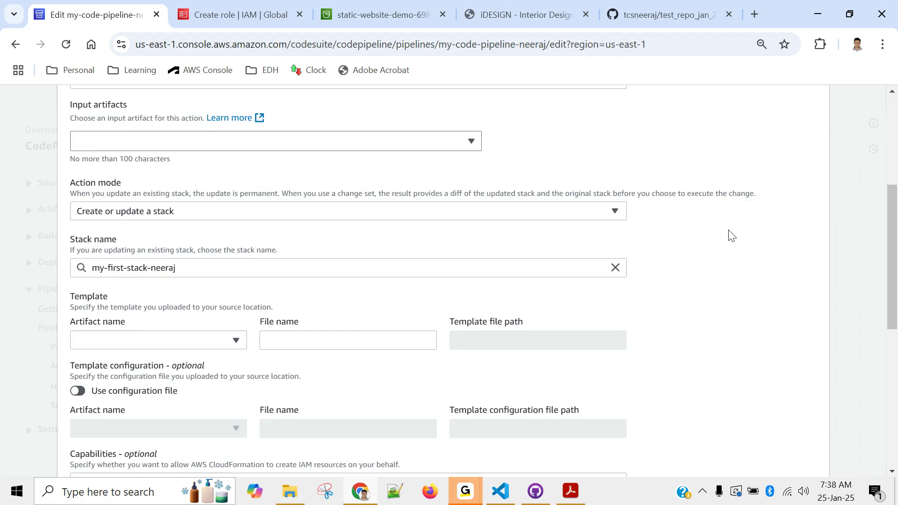
Step: Discard the new CloudFormation action and return to the beginning of the pipeline's edit page
scroll(731, 235, "up", 5)
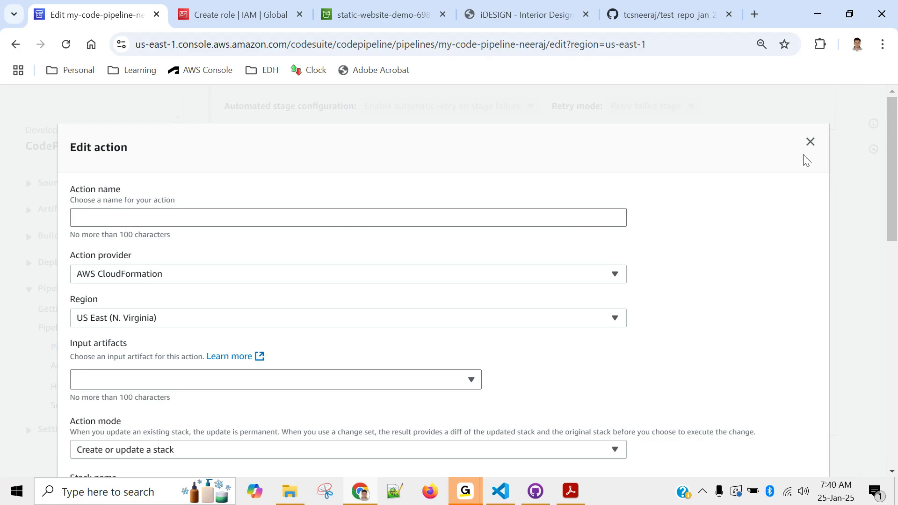
left_click(810, 142)
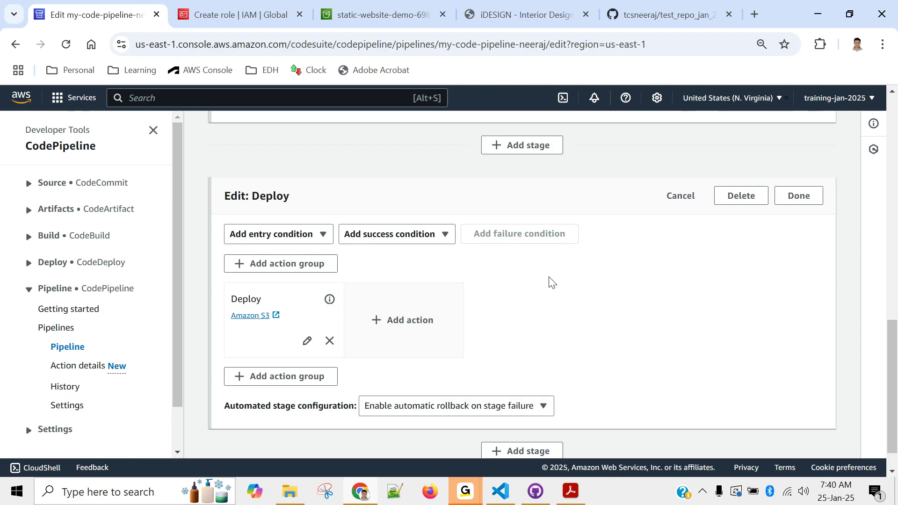
scroll(573, 350, "down", 1)
scroll(572, 350, "up", 15)
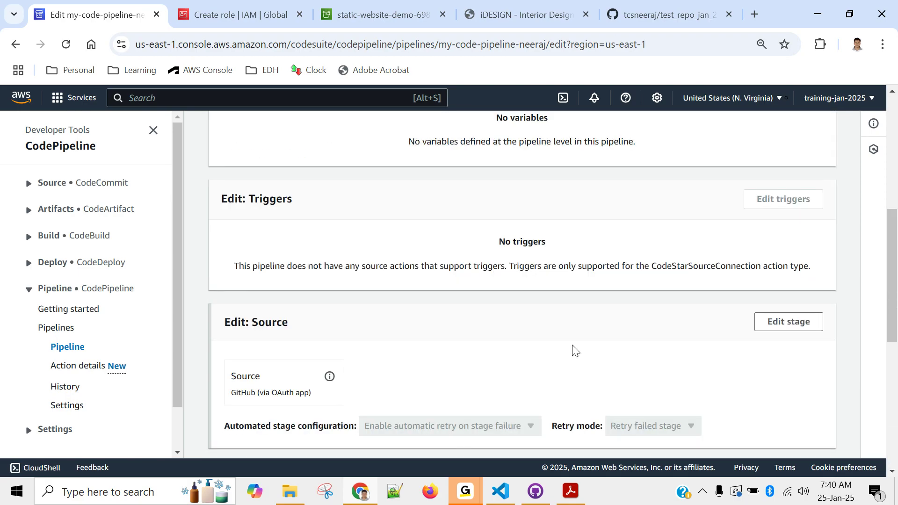
Step: Switch to CodePipeline.pdf in Adobe Acrobat, show it full screen and advance to the Configure change detection page
left_click(571, 492)
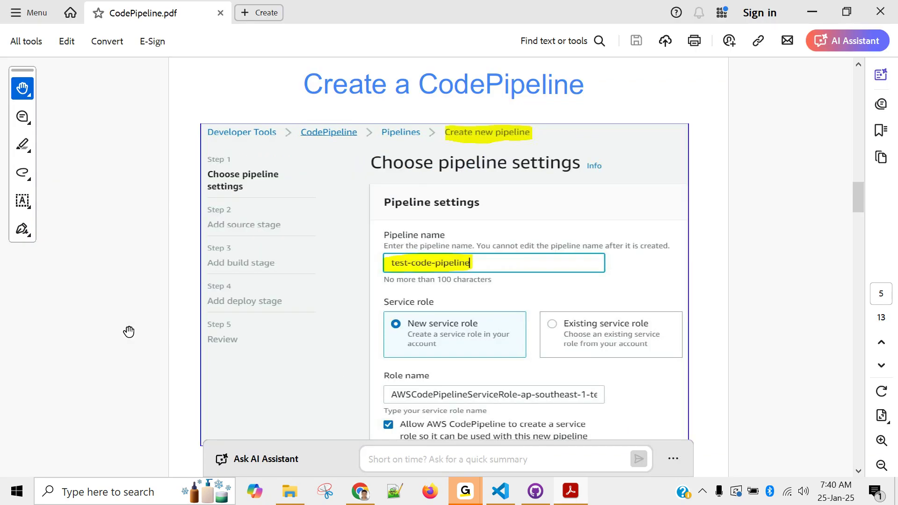
key("ctrl+l")
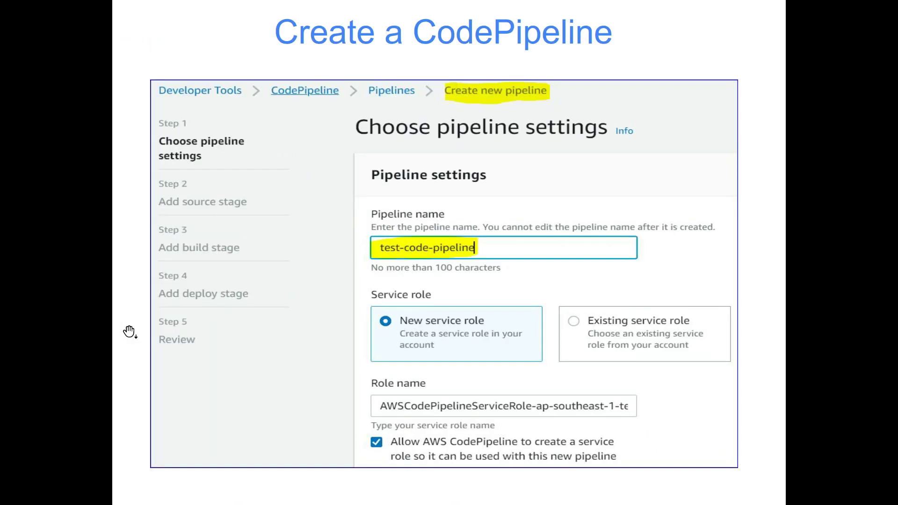
left_click(129, 331)
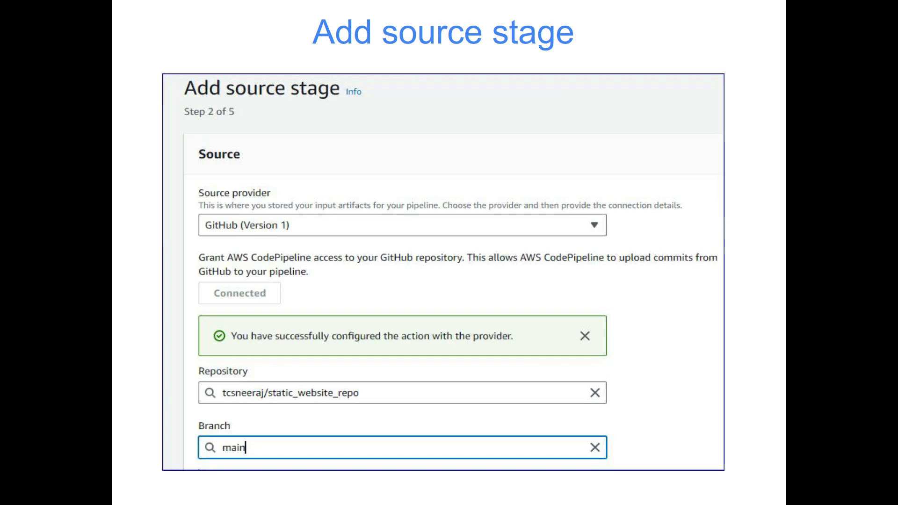
key("Right")
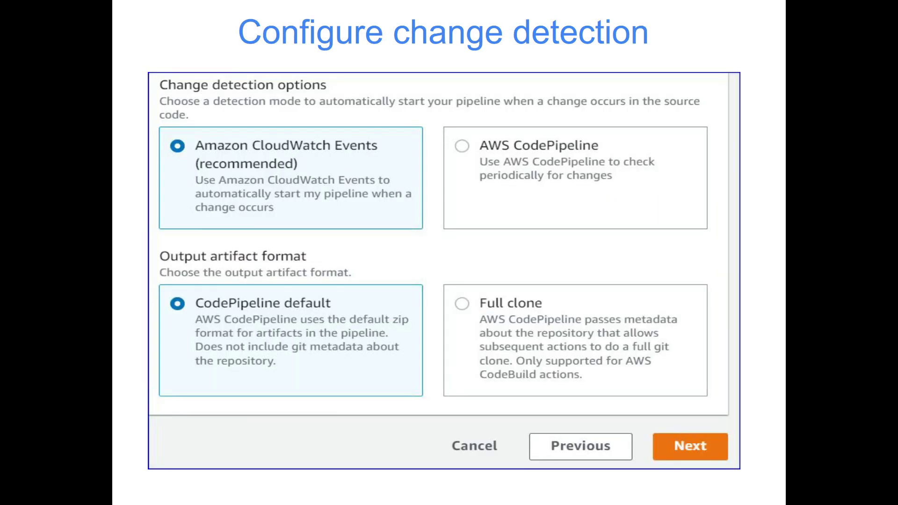
Step: Page through the remaining recap slides from Add build stage to the closing slide, and leave full screen
key("Right")
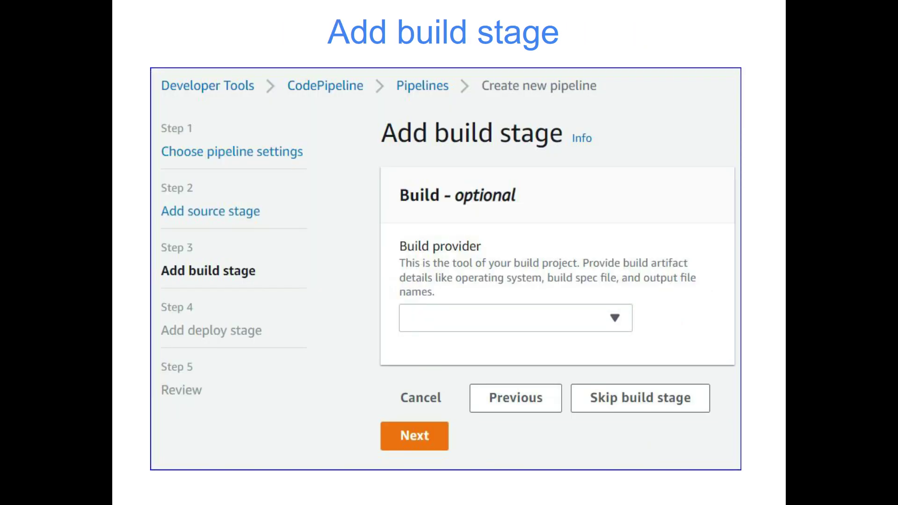
key("Right")
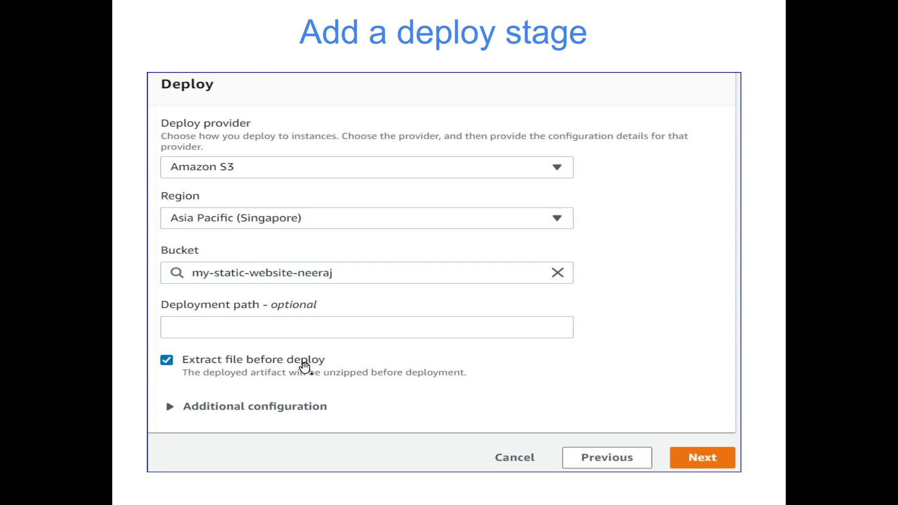
left_click(350, 378)
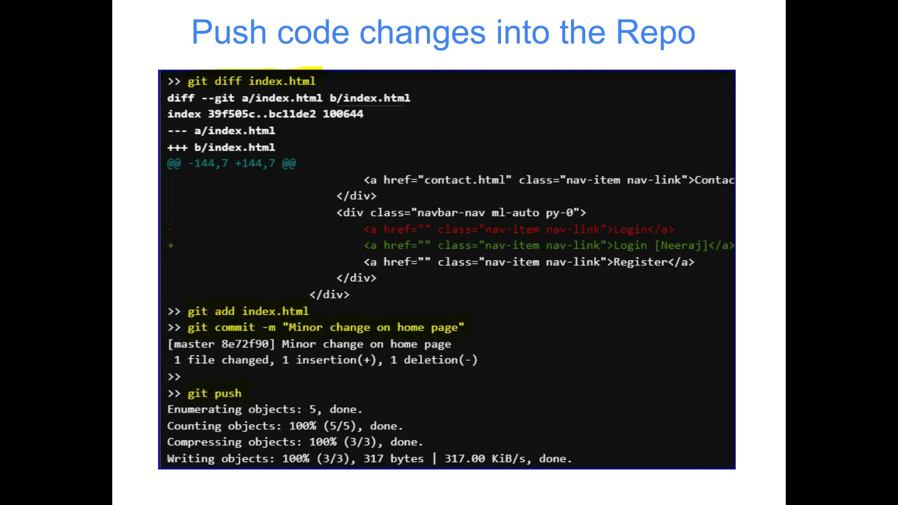
left_click(434, 149)
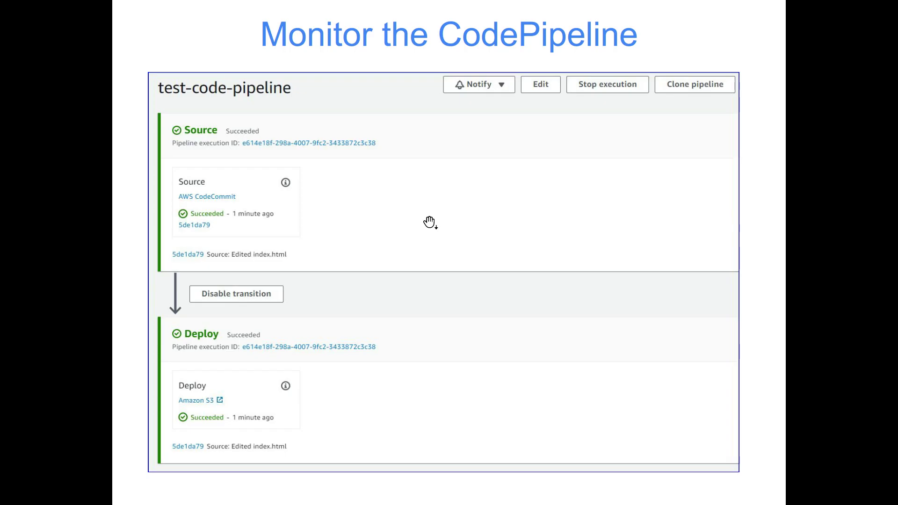
left_click(396, 222)
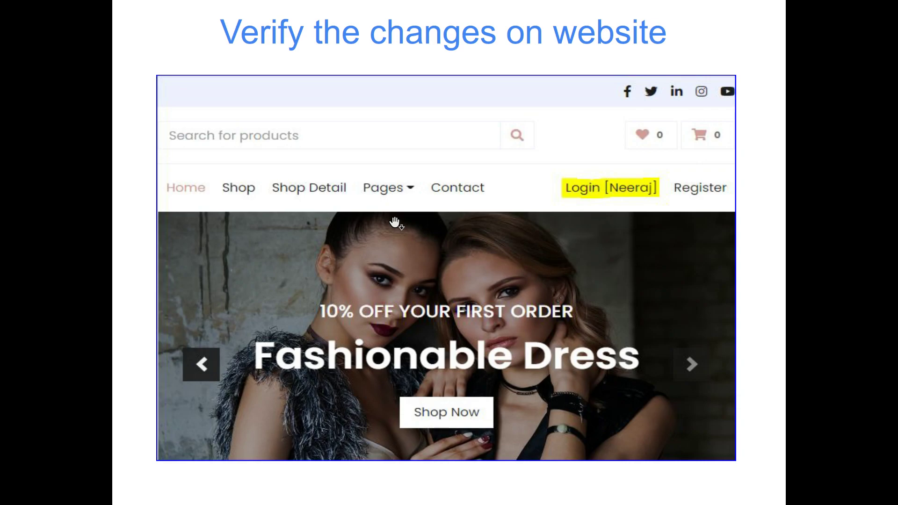
left_click(303, 290)
key("Escape")
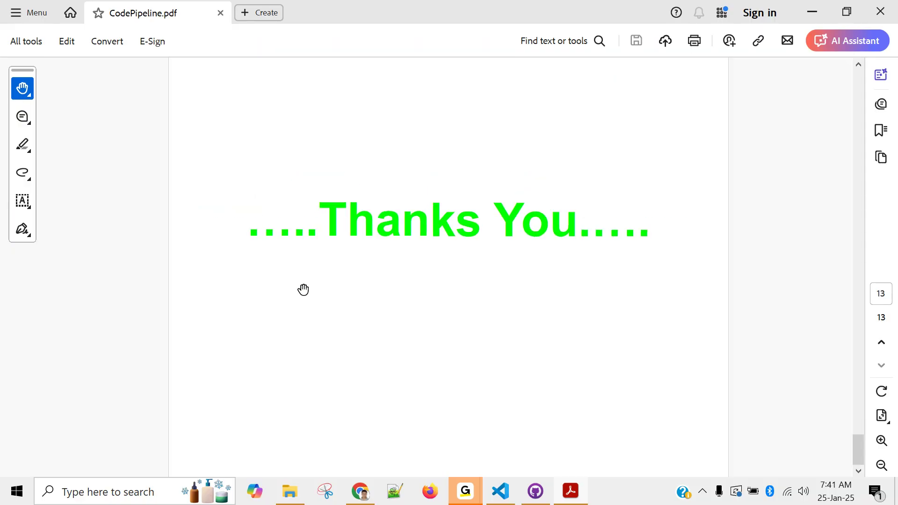
Step: Switch to Chrome, reload the static website's contact page and check its Email Us address
left_click(361, 499)
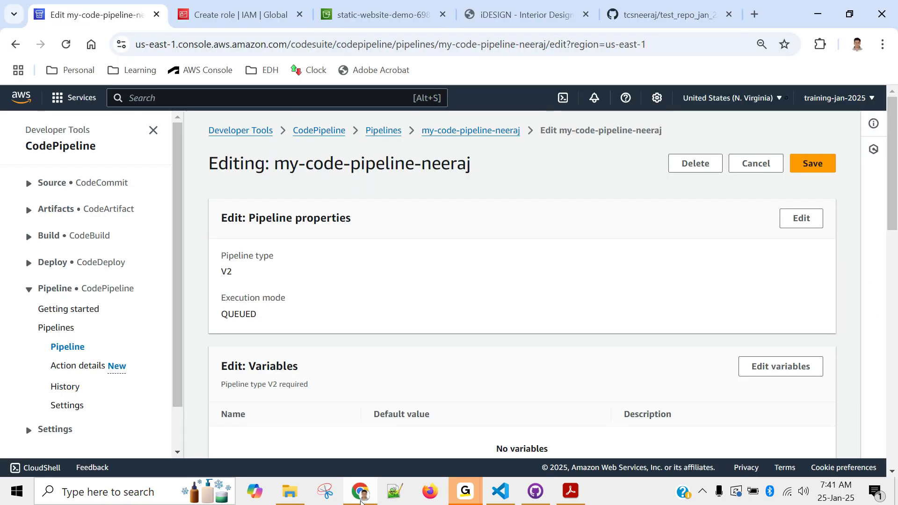
left_click(490, 13)
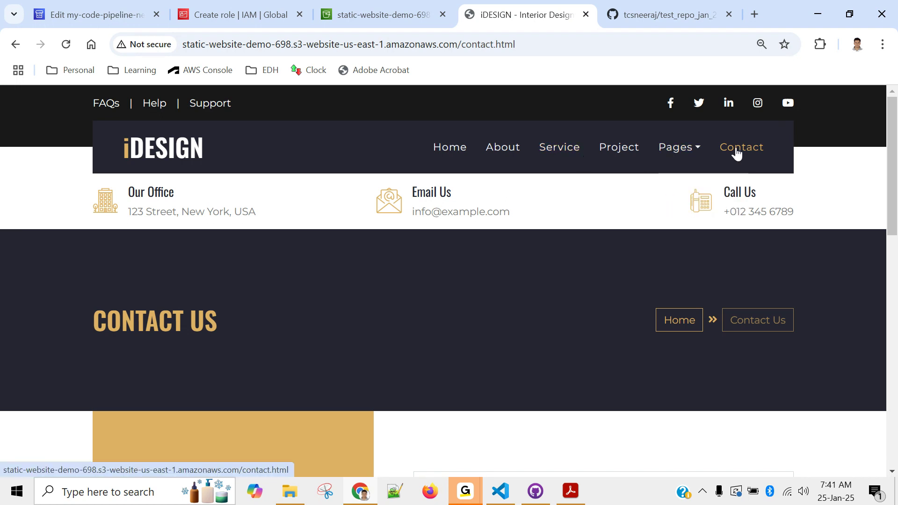
left_click(66, 44)
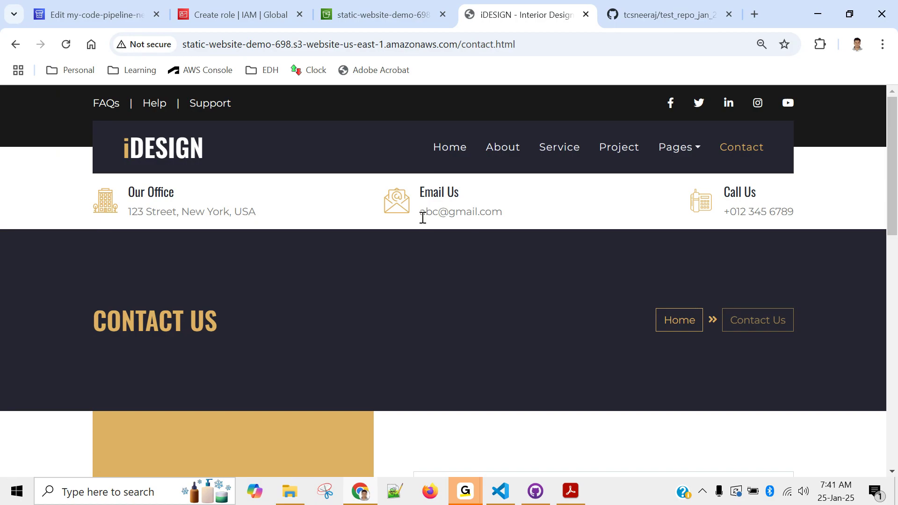
left_click_drag(422, 212, 506, 213)
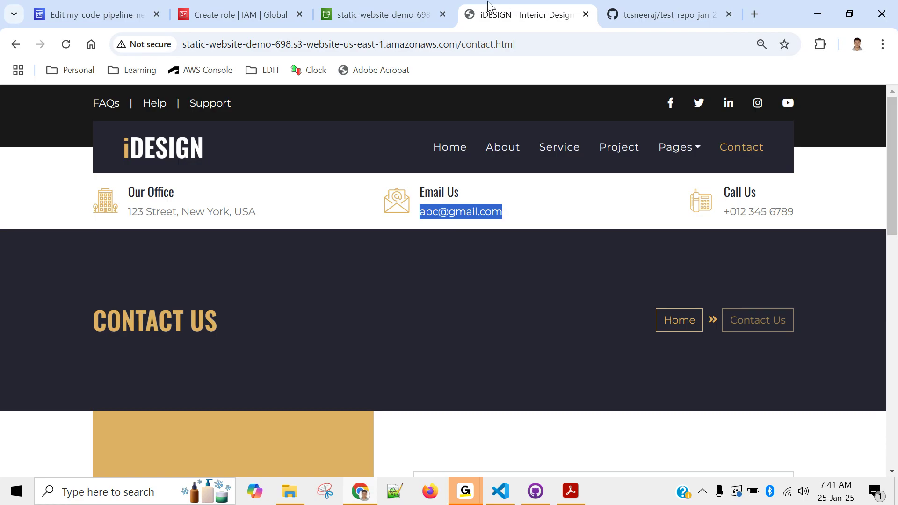
Step: Refresh the test_repo_jan_2025 repository on GitHub and open contact.html from the static_website branch
left_click(667, 15)
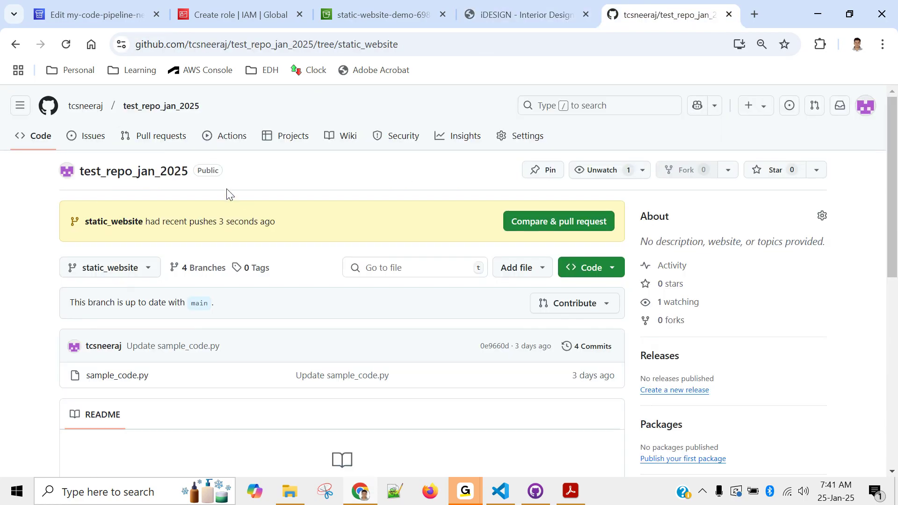
left_click(66, 44)
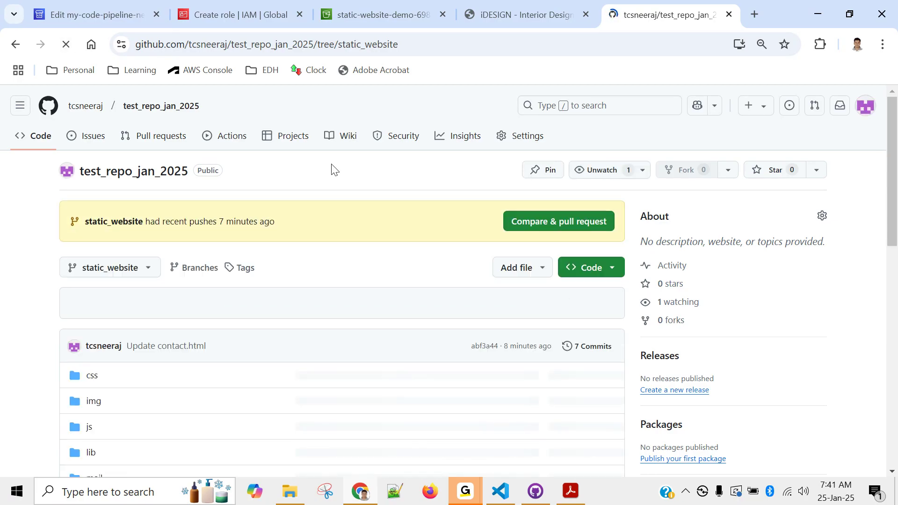
scroll(344, 290, "down", 1)
scroll(343, 294, "down", 1)
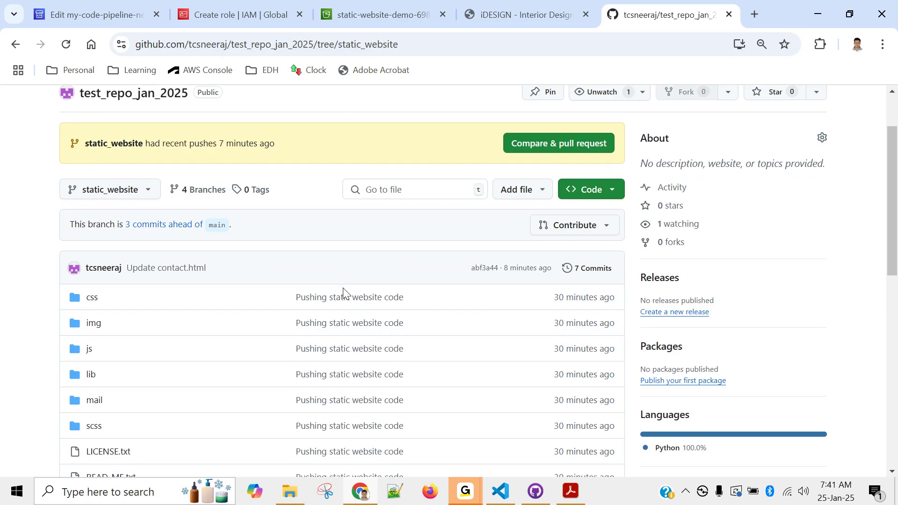
scroll(344, 288, "up", 1)
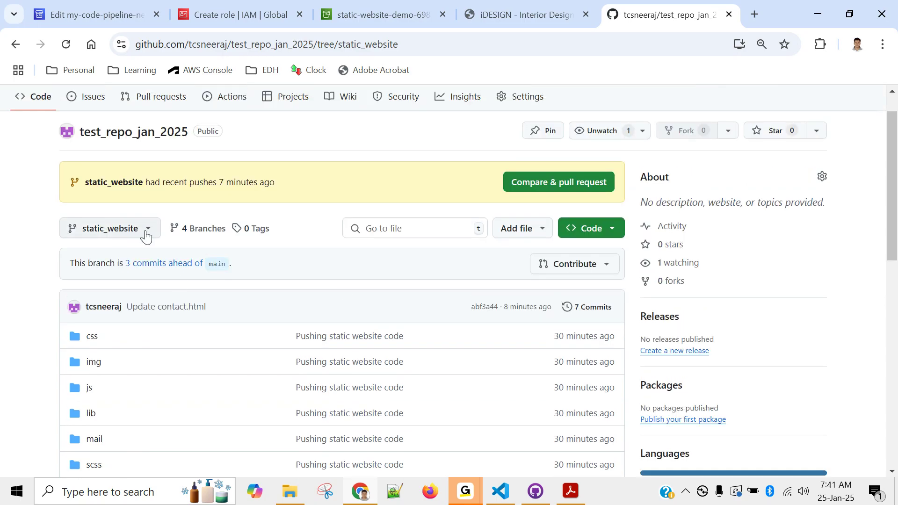
scroll(259, 309, "down", 2)
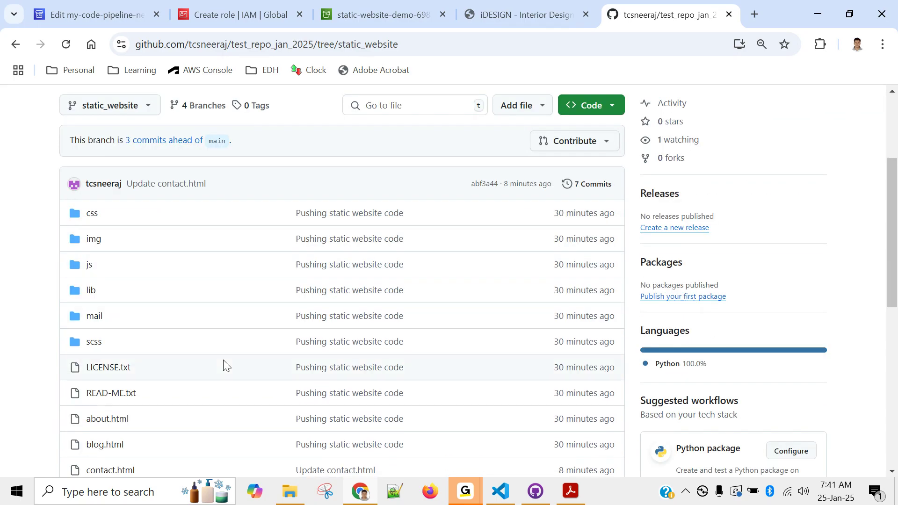
scroll(224, 365, "down", 2)
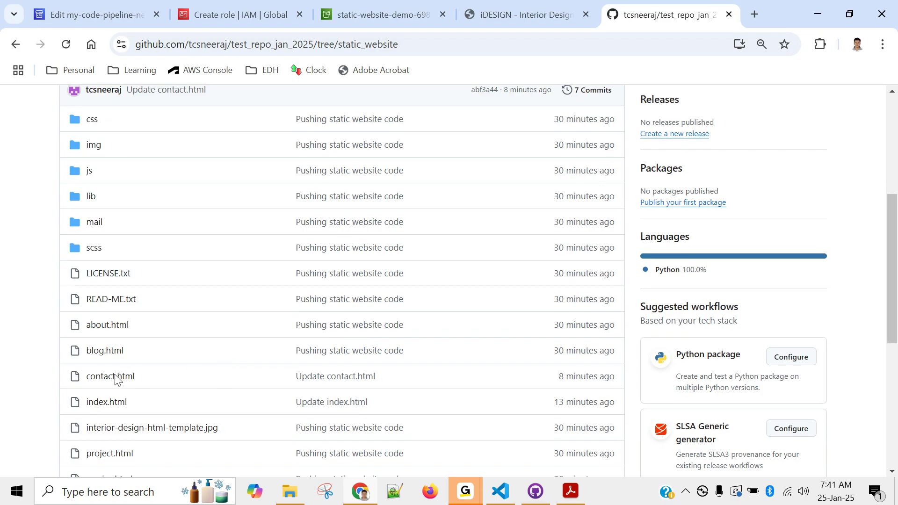
scroll(193, 327, "down", 3)
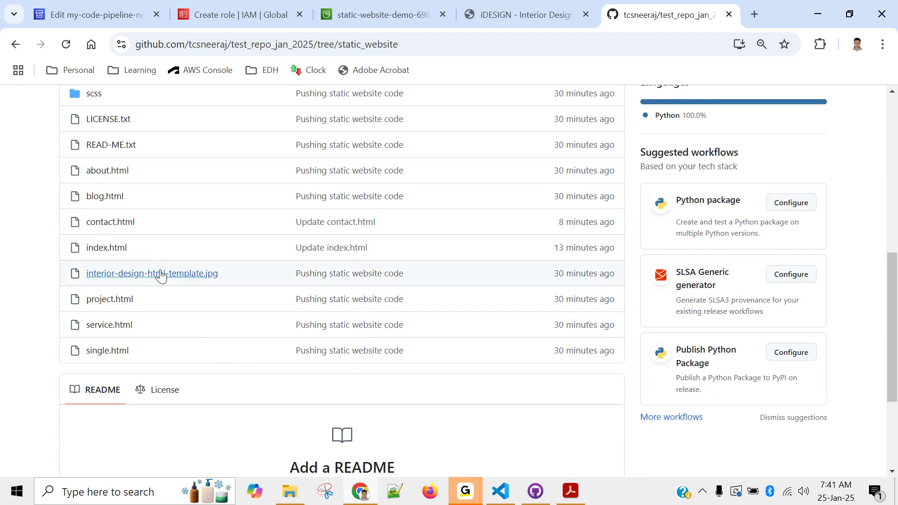
left_click(108, 227)
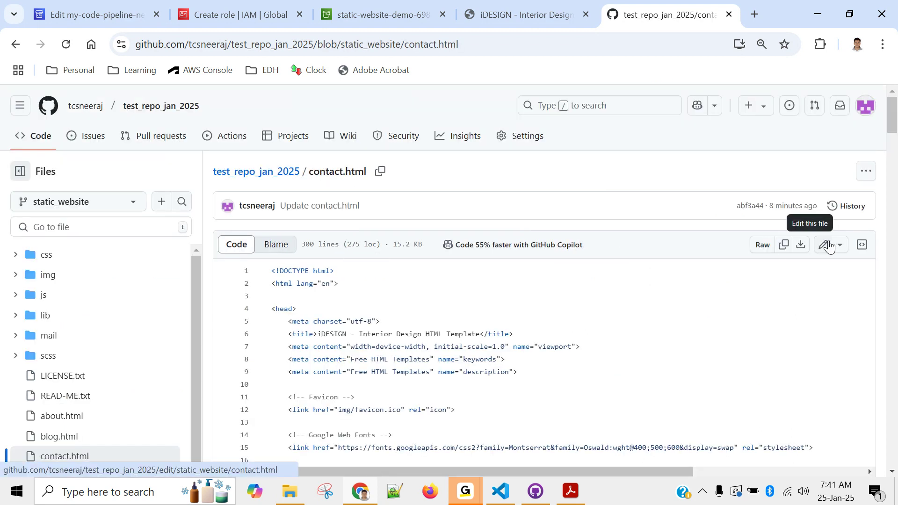
Step: Replace the part before the @ in contact.html's Email Us address with the person's first name, and commit directly to the static_website branch
left_click(826, 246)
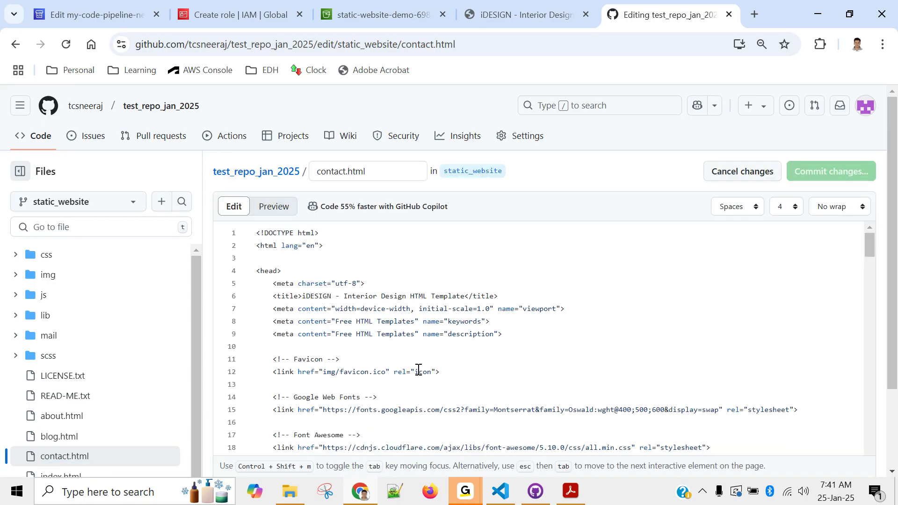
scroll(419, 369, "down", 20)
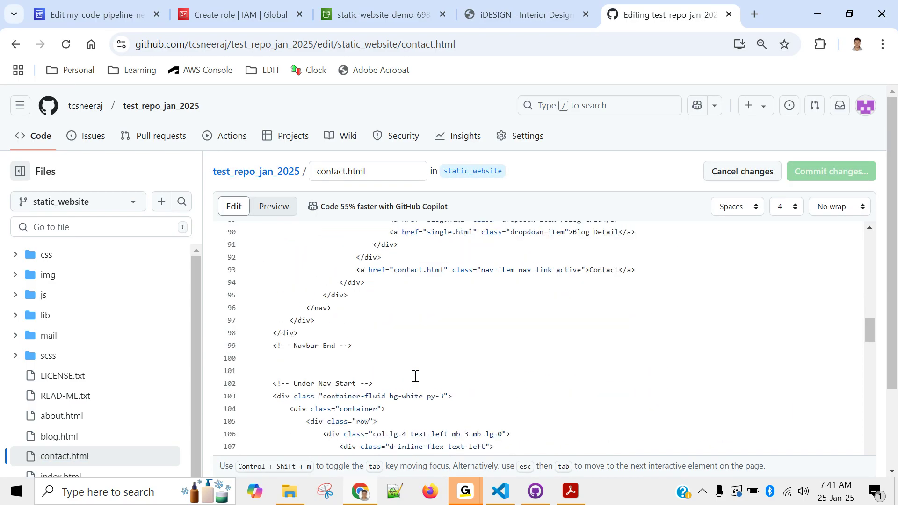
scroll(414, 376, "down", 6)
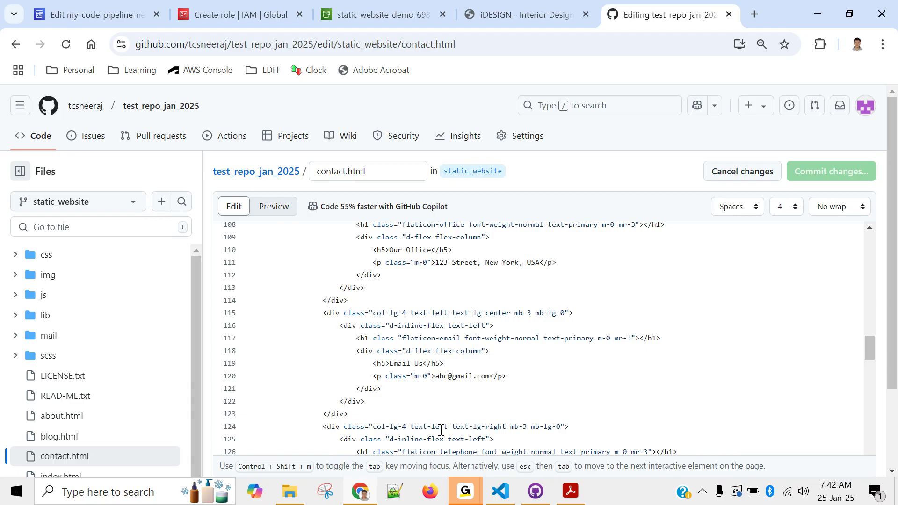
key("BackSpace")
key("BackSpace")
key("BackSpace")
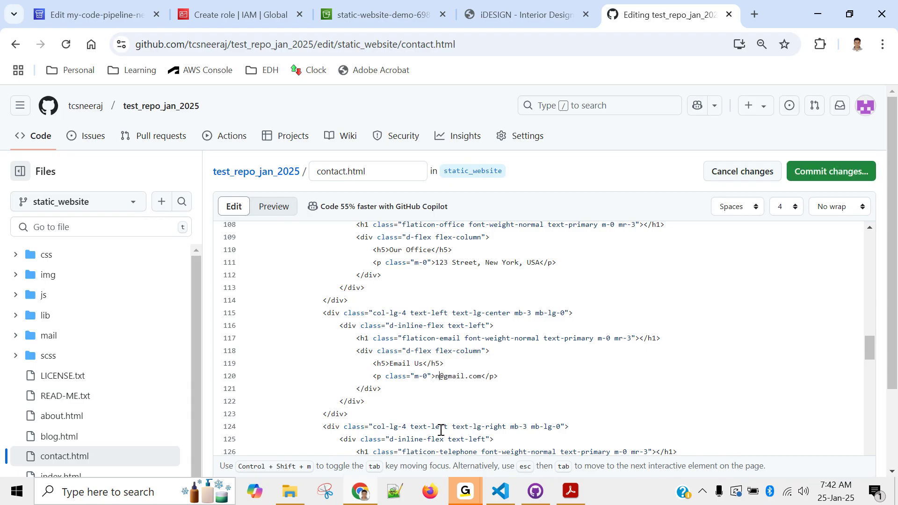
left_click(575, 390)
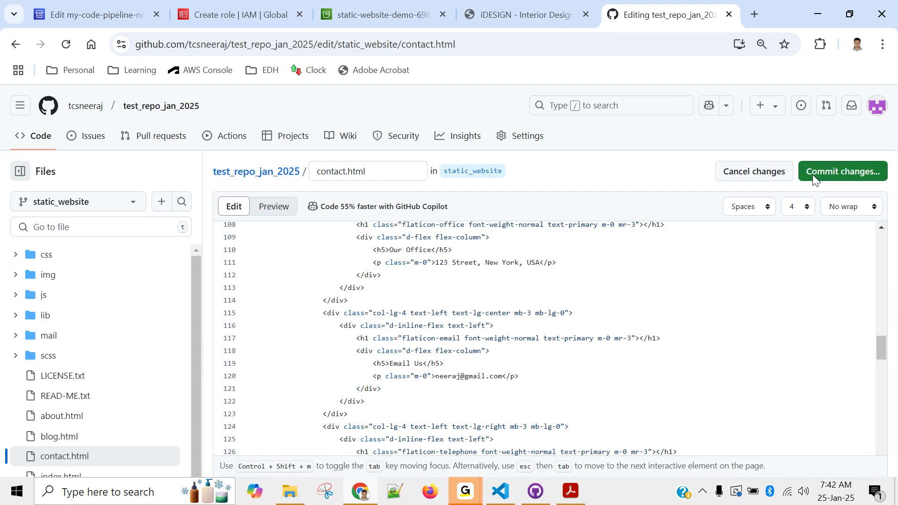
left_click(813, 175)
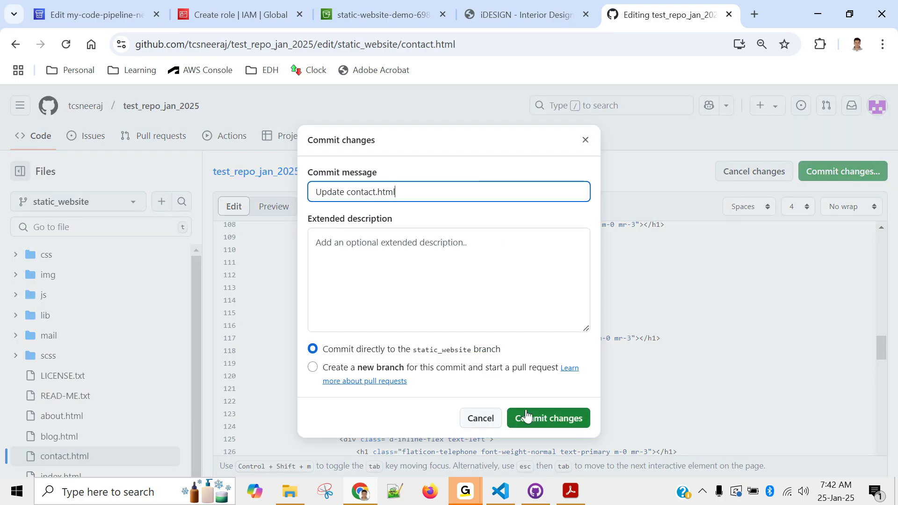
left_click(542, 423)
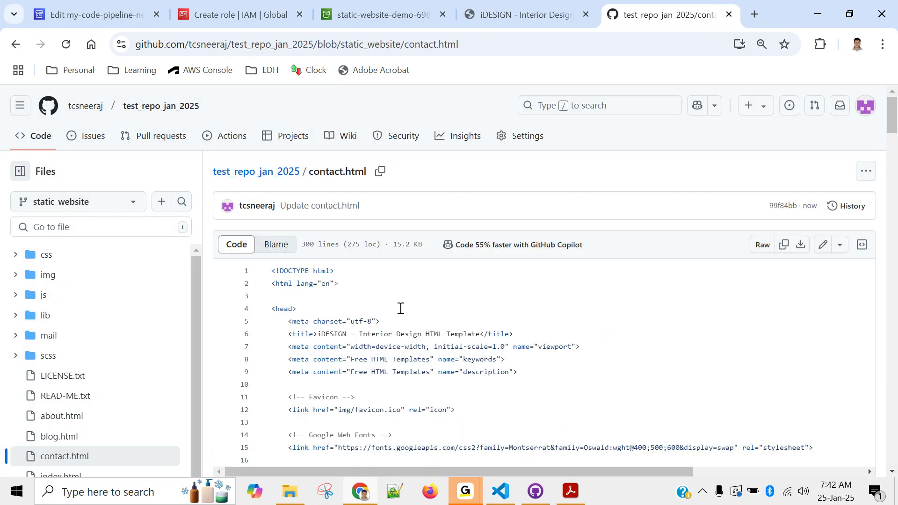
Step: Return to CodePipeline and look through the pipeline's execution history for the run triggered by the contact.html commit
left_click(64, 15)
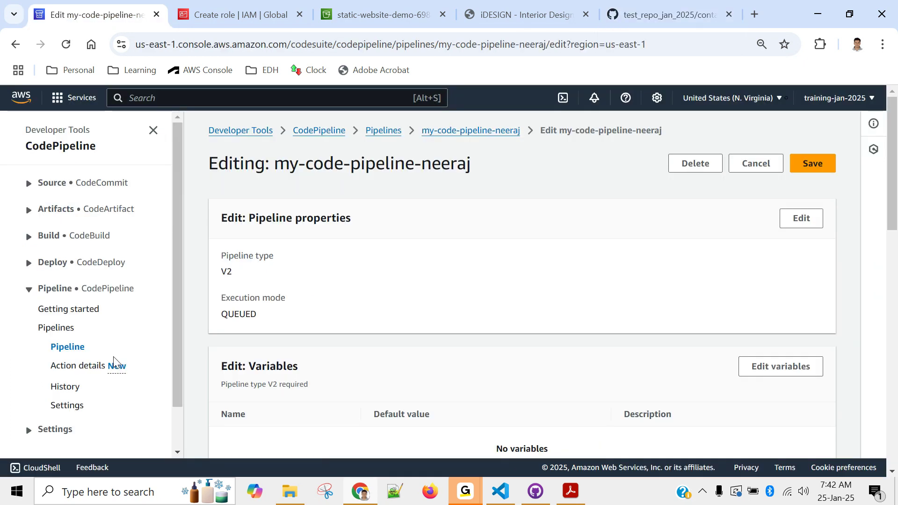
scroll(126, 328, "down", 1)
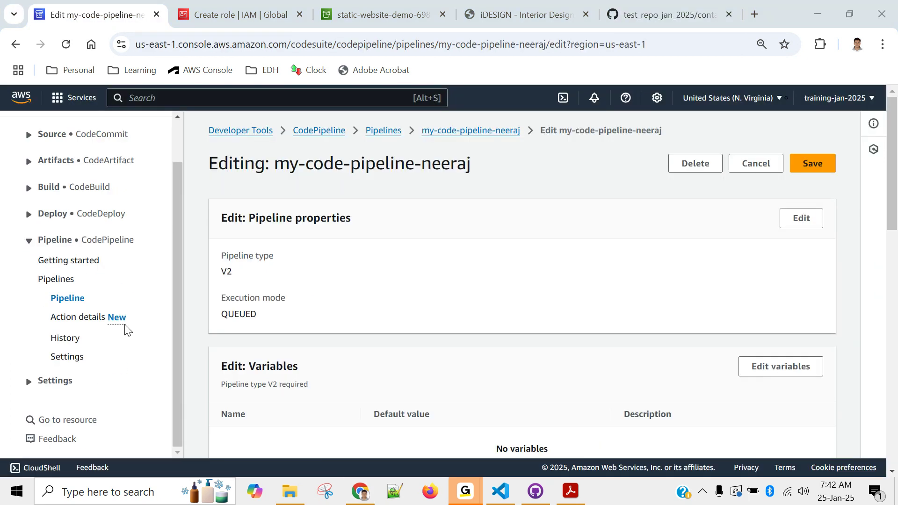
left_click(67, 338)
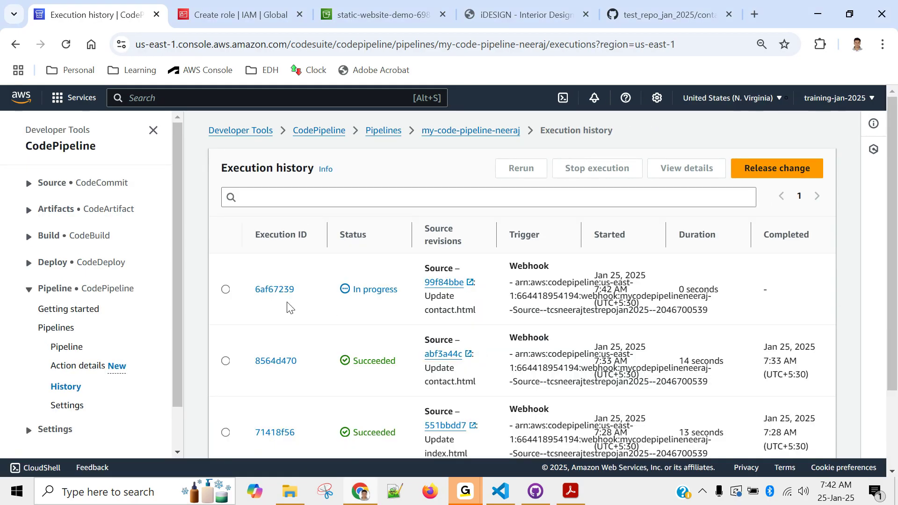
scroll(286, 314, "down", 2)
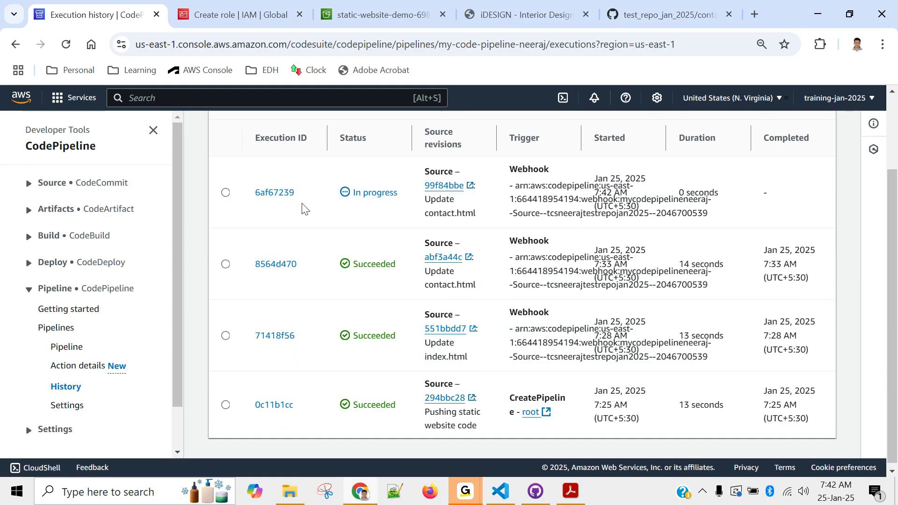
scroll(304, 211, "up", 2)
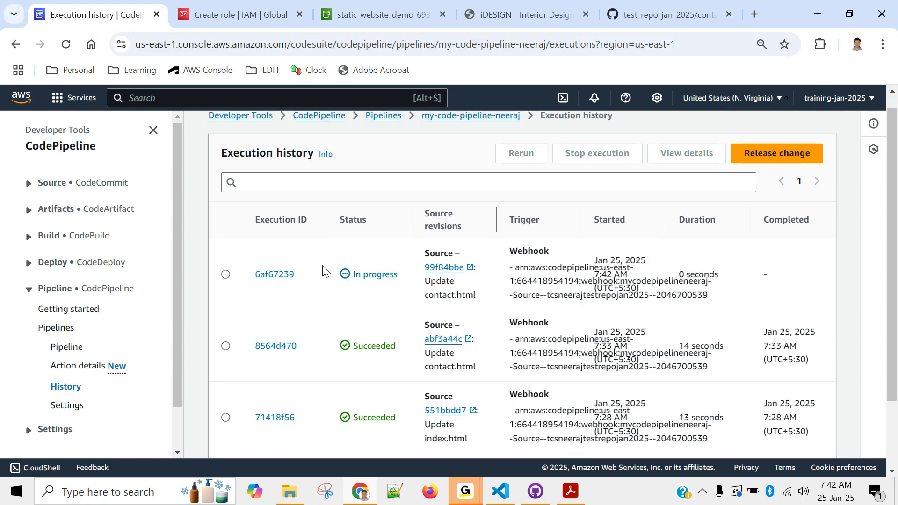
Step: Open the newest pipeline execution and review its summary and its Source and Deploy stages
left_click(276, 278)
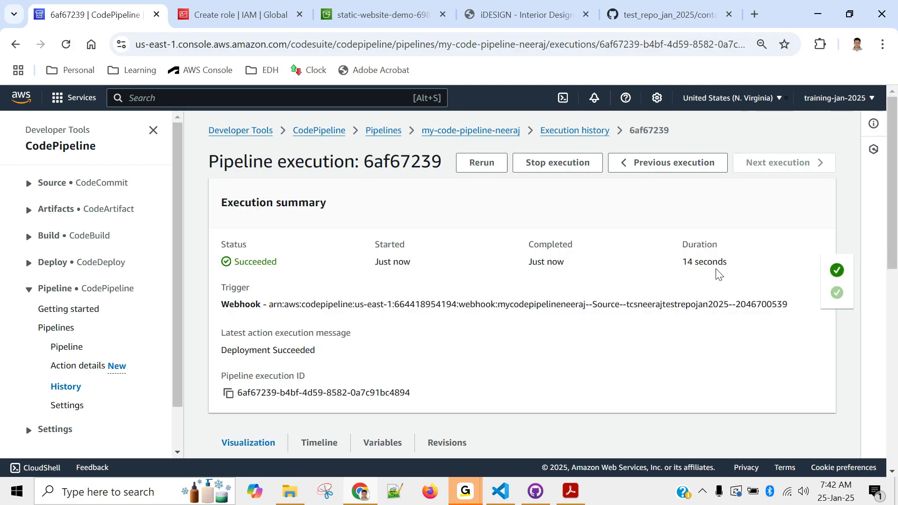
scroll(488, 283, "down", 6)
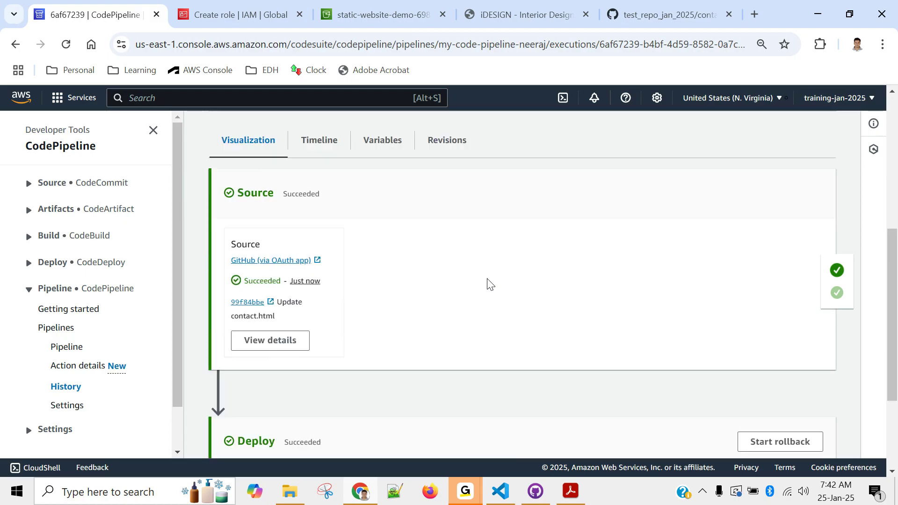
scroll(487, 283, "down", 3)
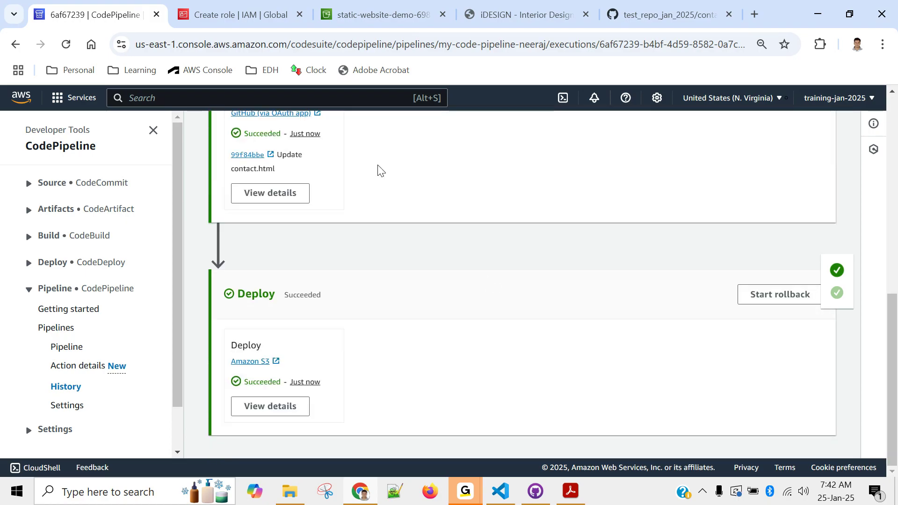
Step: Reload the static website's contact page and check the deployed change to the Email Us address
left_click(536, 12)
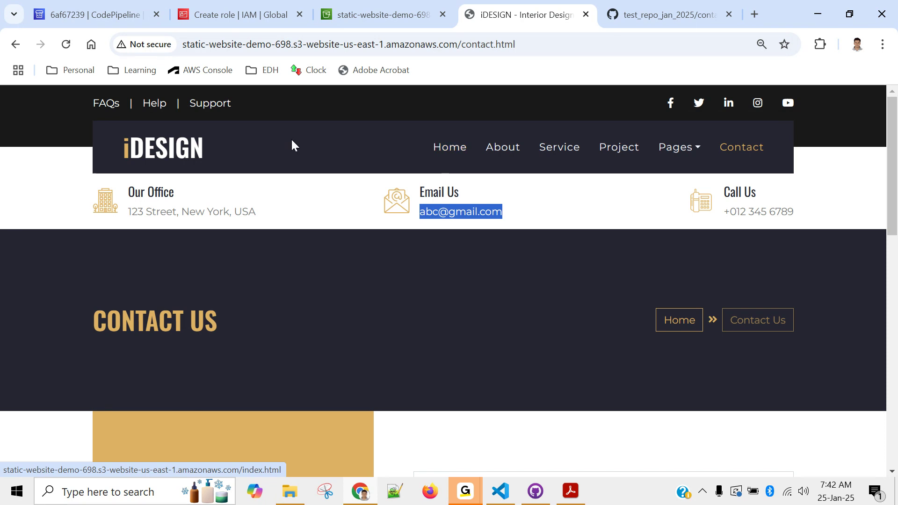
left_click(66, 44)
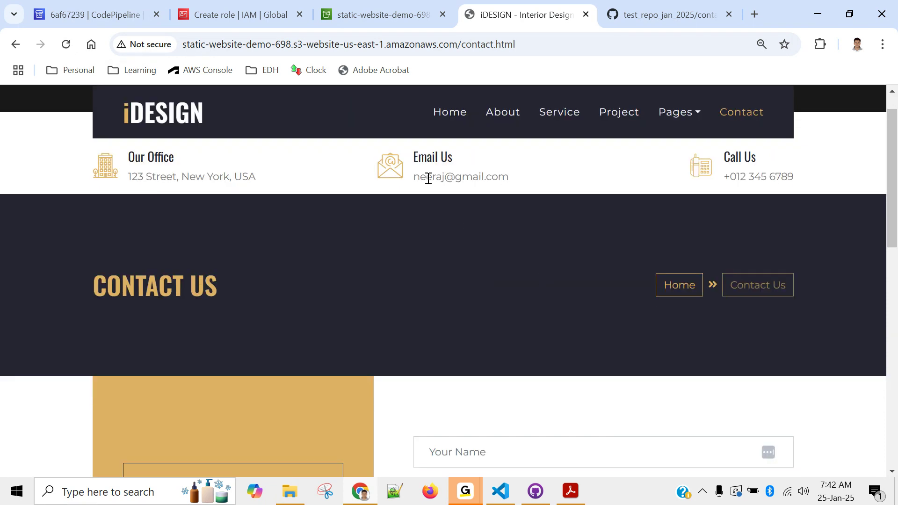
double_click(428, 179)
Step: Switch to CodePipeline.pdf in Adobe Acrobat and show the closing slide full screen
left_click(572, 493)
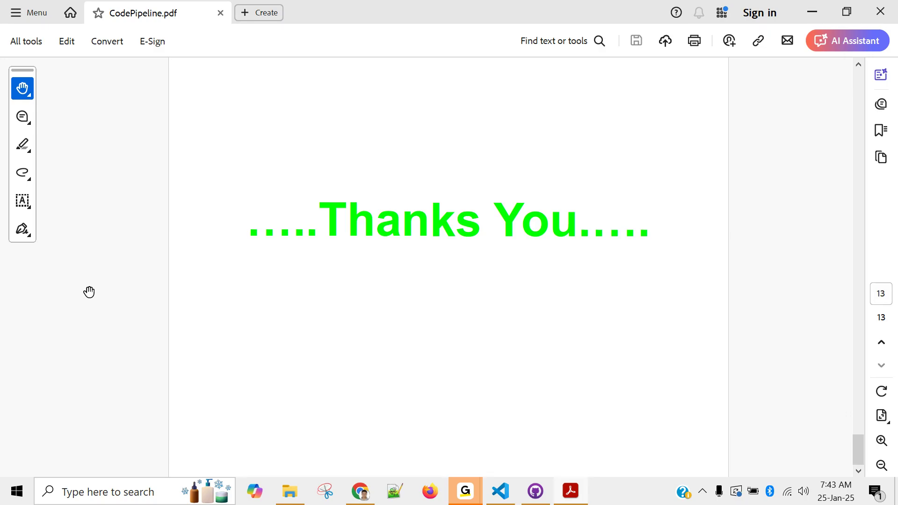
key("ctrl+l")
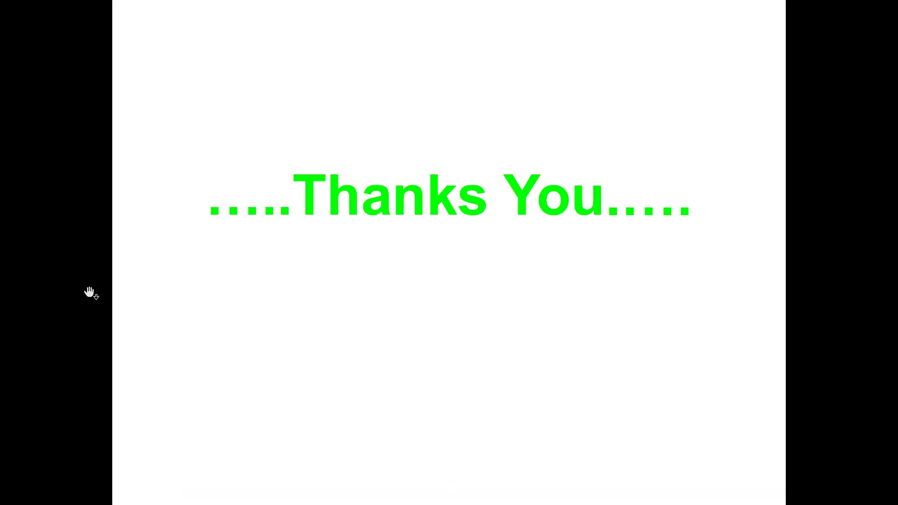